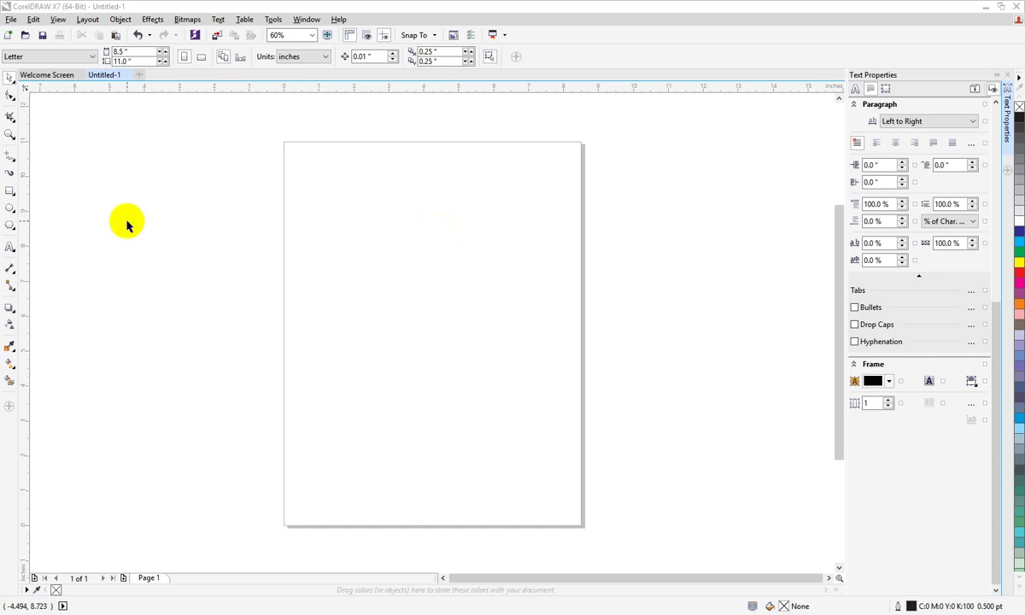
# - Draw a circle about 4.96 inches in diameter and move it to the middle of the page
pyautogui.click(9, 209)
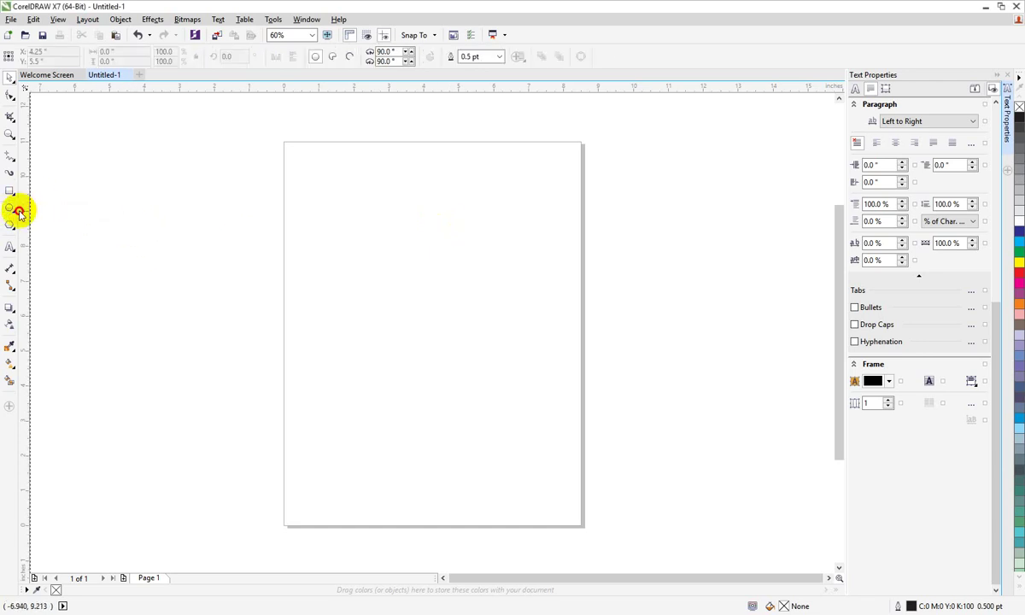
pyautogui.moveTo(421, 347); pyautogui.dragTo(251, 224)
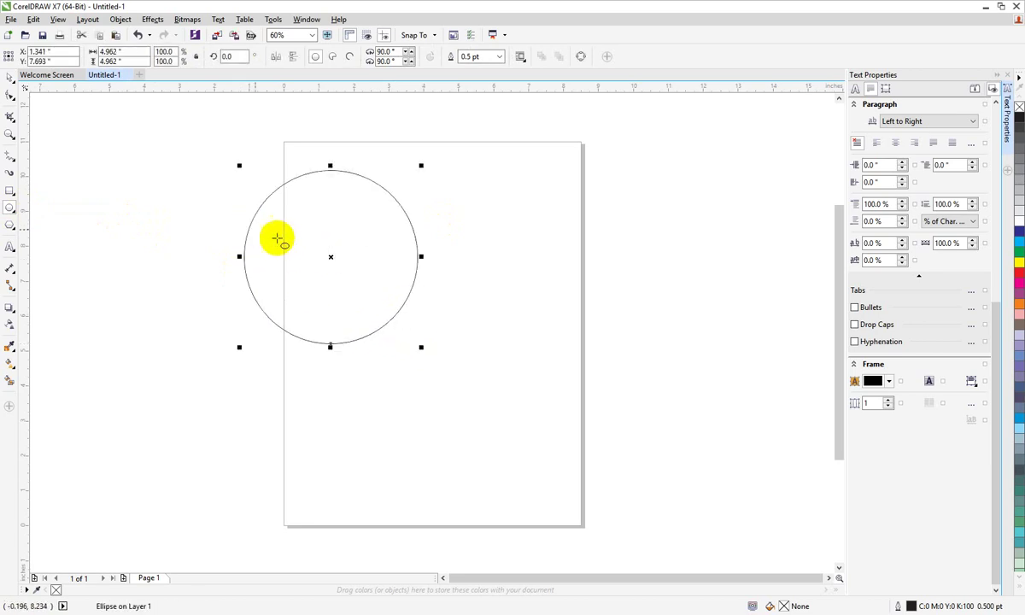
pyautogui.click(10, 77)
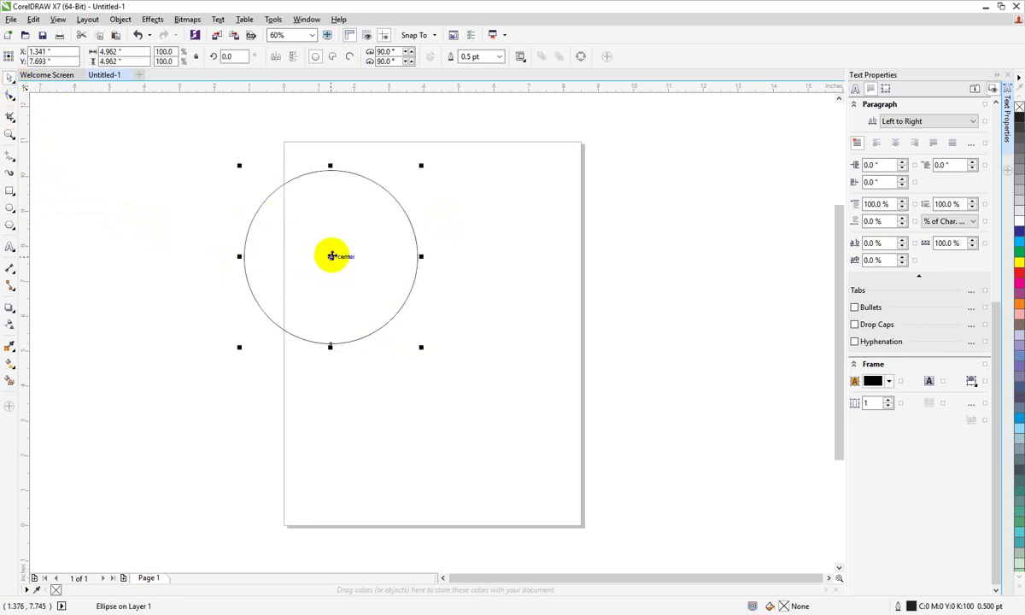
pyautogui.moveTo(331, 257); pyautogui.dragTo(447, 334)
pyautogui.click(456, 221)
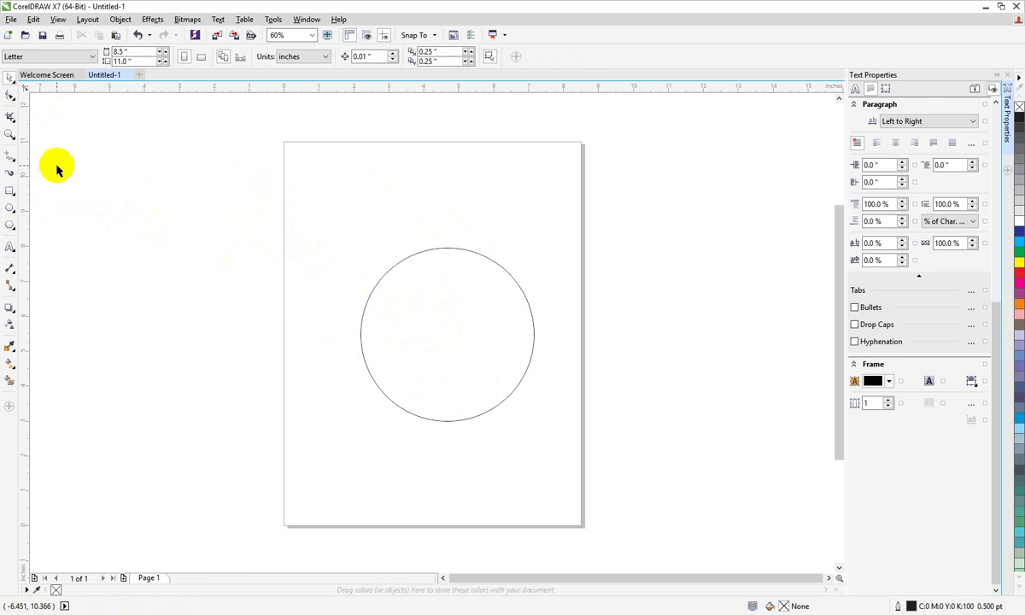
# - Start an artistic text line above the circle, set its direction to Right to Left and switch the input language to Arabic
pyautogui.click(10, 246)
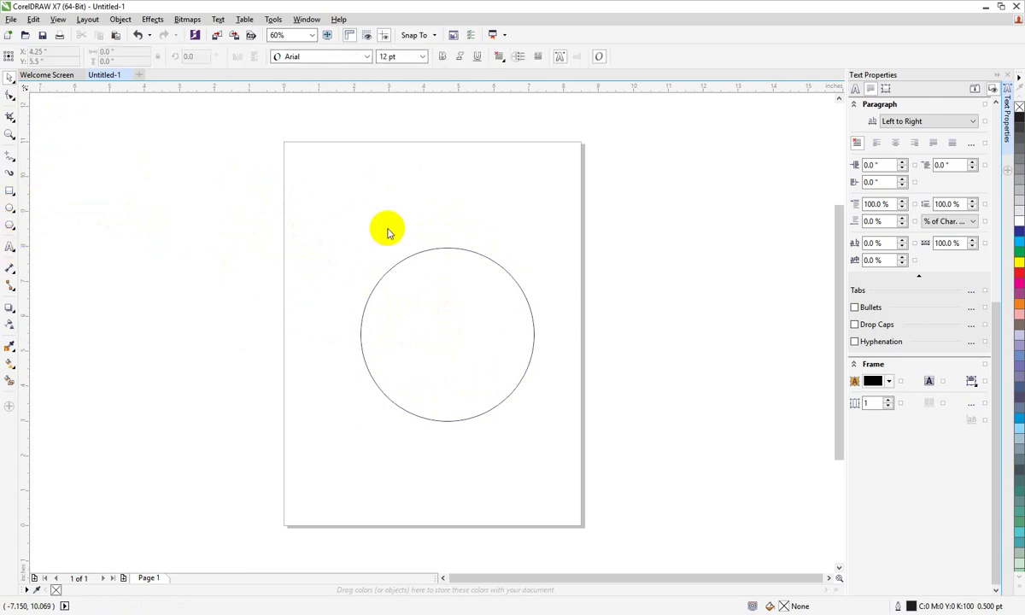
pyautogui.click(555, 205)
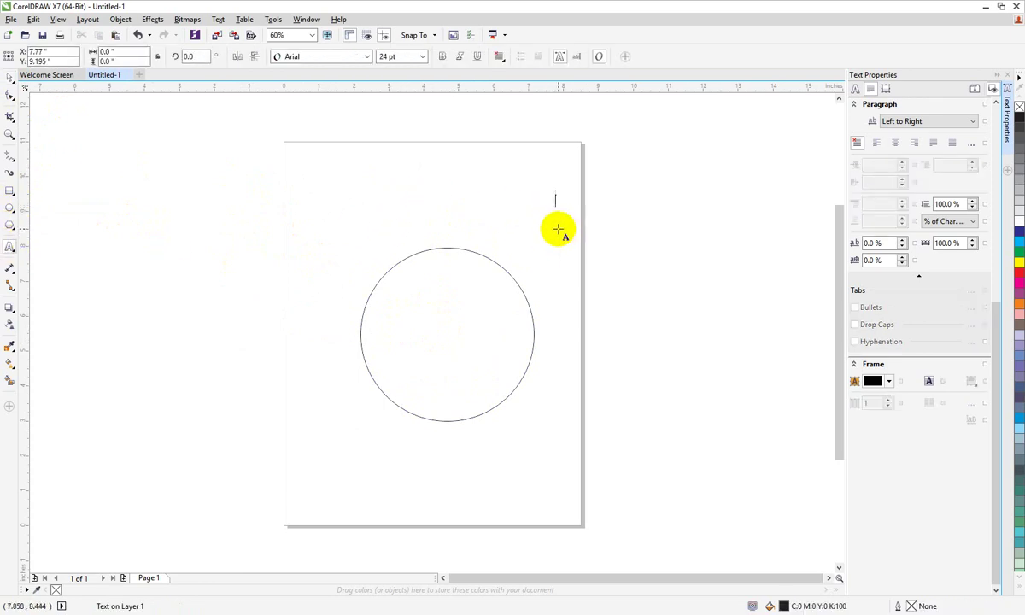
pyautogui.click(912, 122)
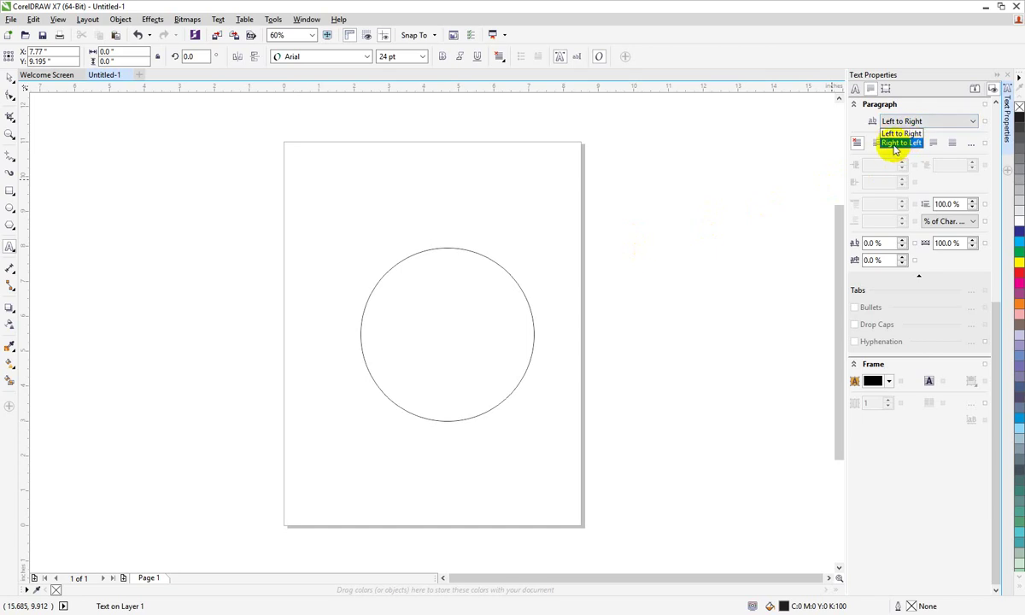
pyautogui.click(899, 144)
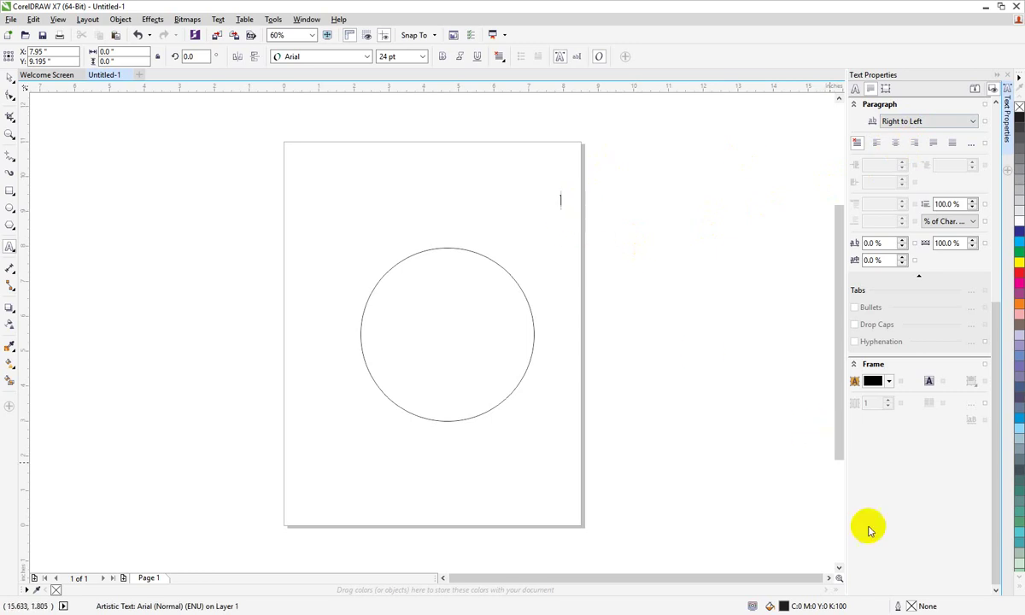
pyautogui.click(946, 614)
pyautogui.click(914, 523)
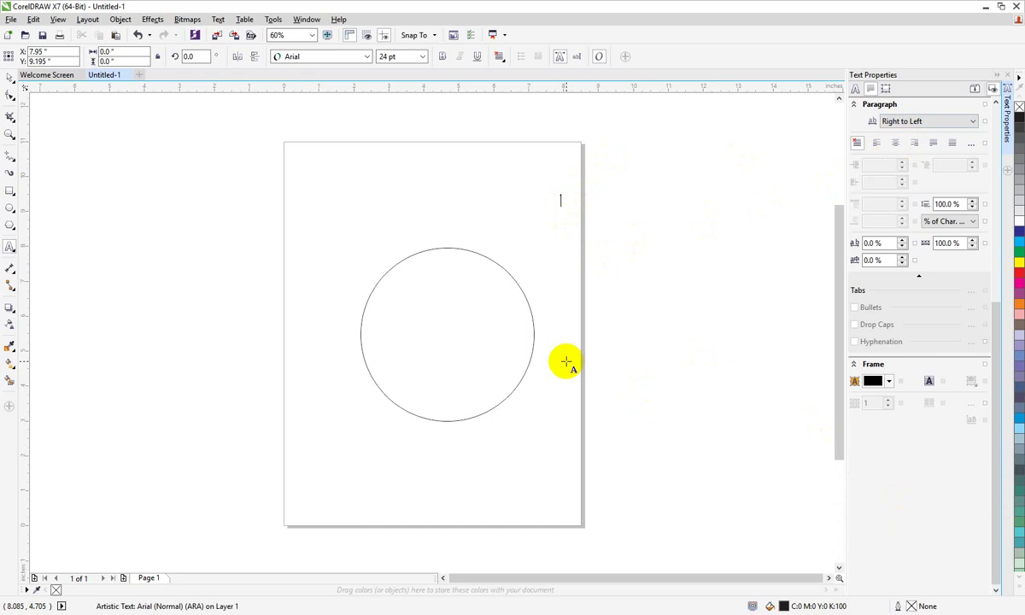
# - Enter the Arabic text "الكلية الشرعية للجامعة الإسلامية بالمدينة" on the text line above the circle
pyautogui.write('الله')
pyautogui.write('لية')
pyautogui.write(' الشر')
pyautogui.write('عية')
pyautogui.write(' لل')
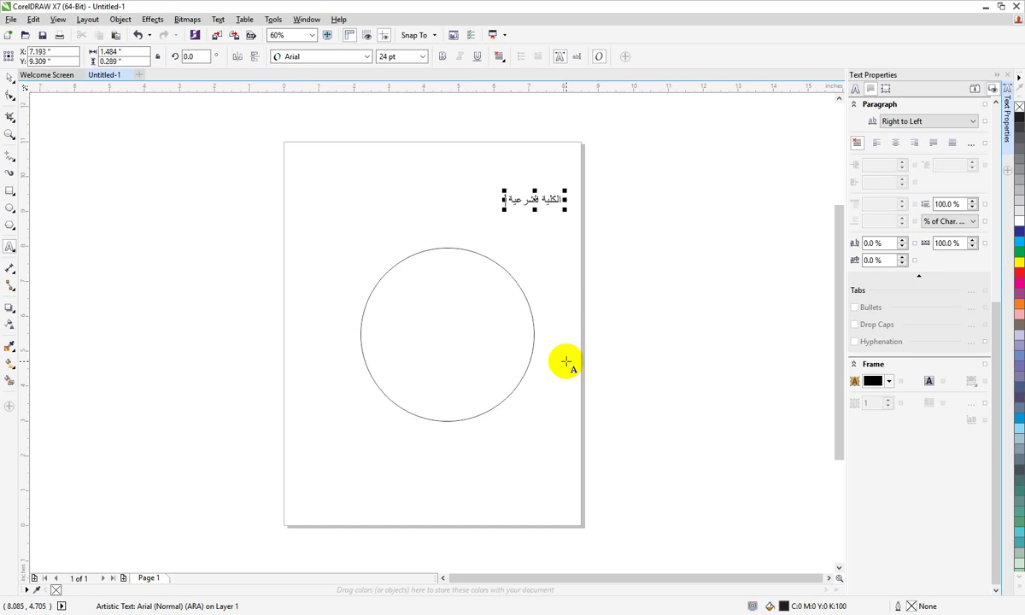
pyautogui.write('جامعة الإ')
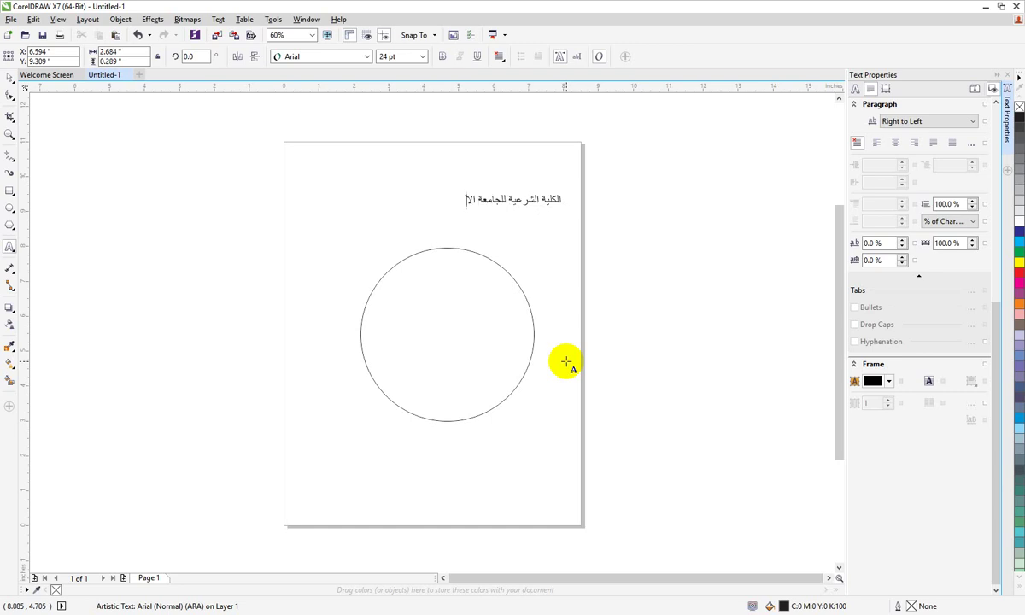
pyautogui.write('سلامية بالمدن')
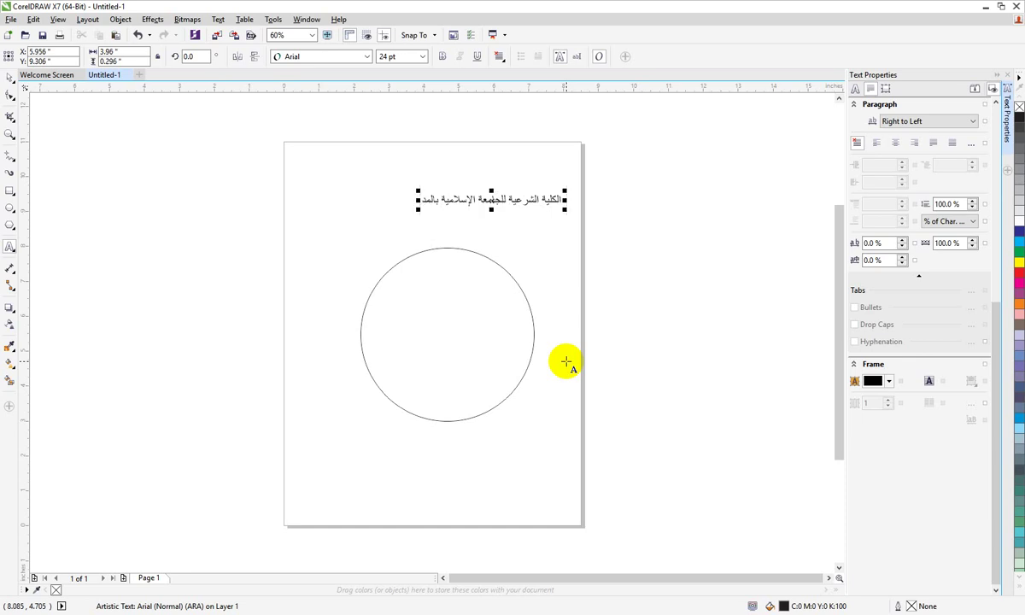
pyautogui.write('ة')
pyautogui.press('Escape')
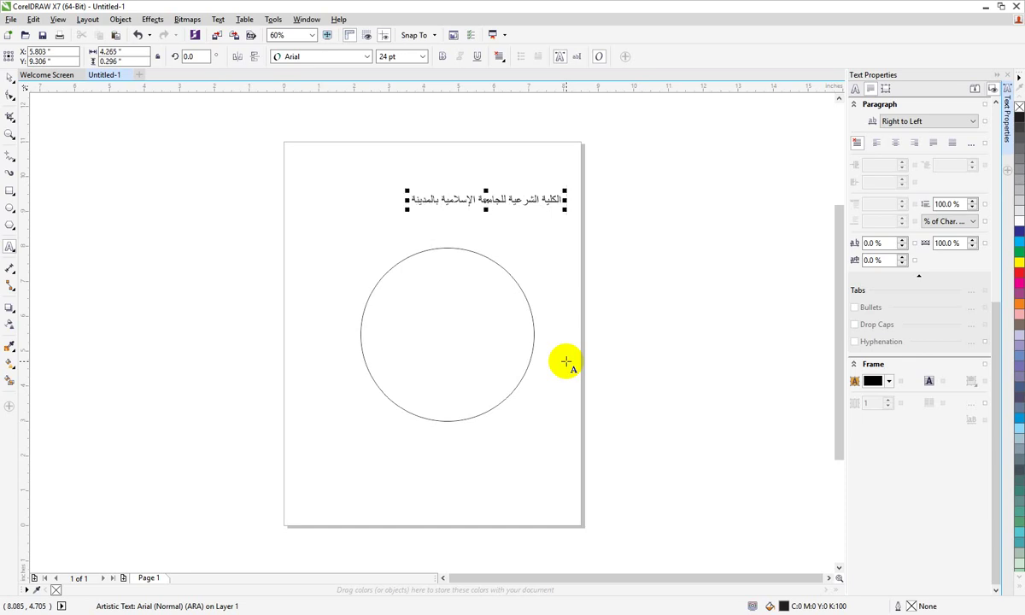
# - Move the Arabic text line so it sits roughly centred just above the circle
pyautogui.click(8, 76)
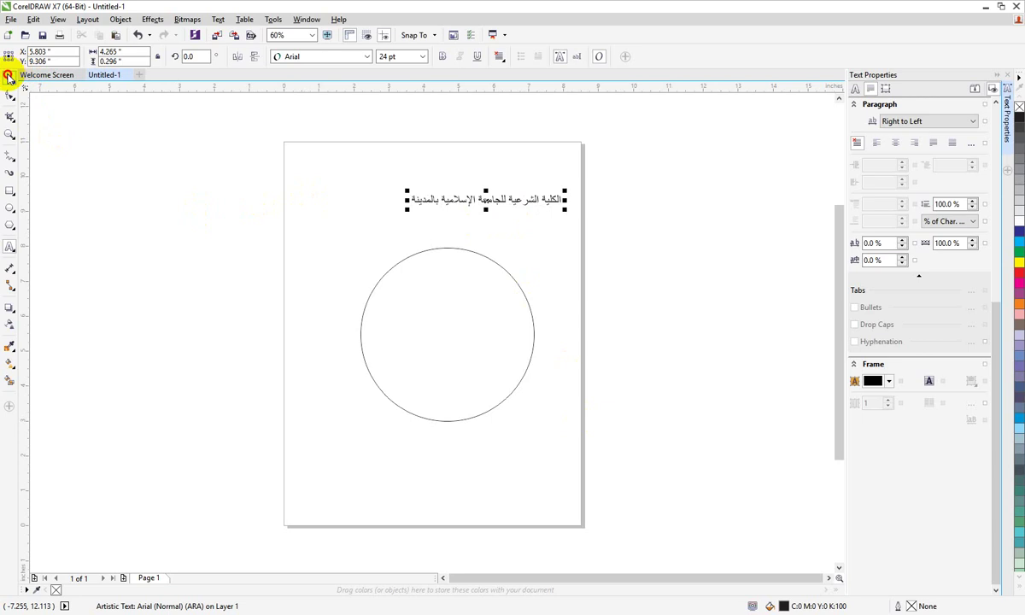
pyautogui.doubleClick(480, 205)
pyautogui.moveTo(480, 205); pyautogui.dragTo(490, 221)
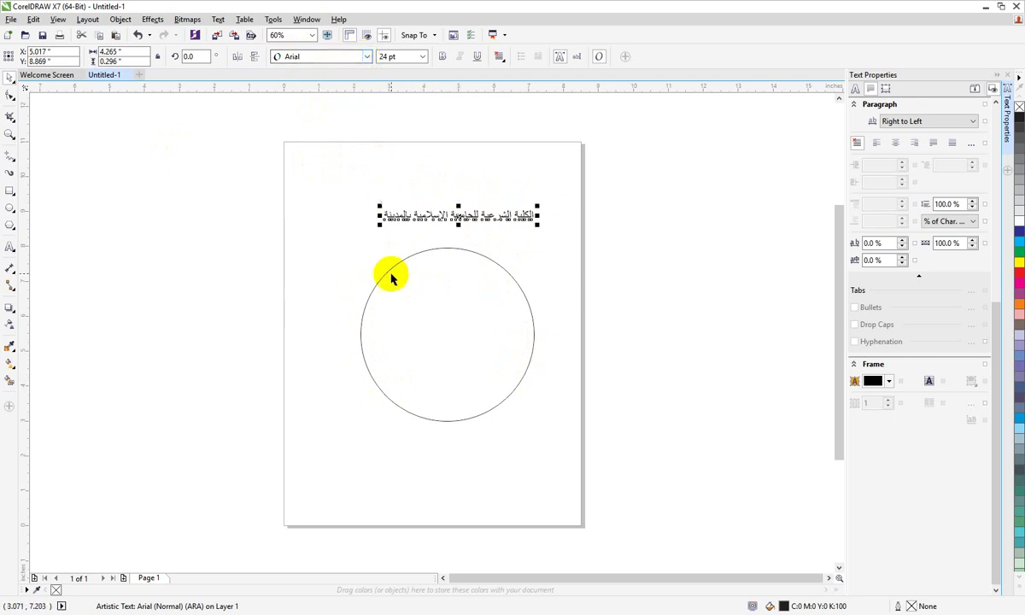
pyautogui.moveTo(479, 214); pyautogui.dragTo(473, 211)
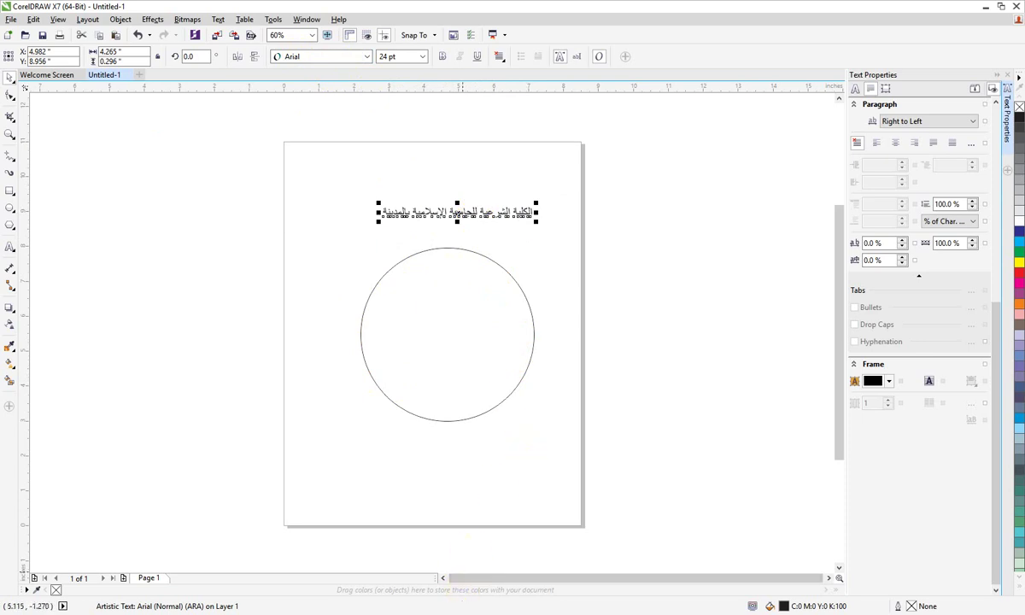
# - Switch to Chrome and load fonts.google.com in the Google Fonts tab
pyautogui.moveTo(464, 614)
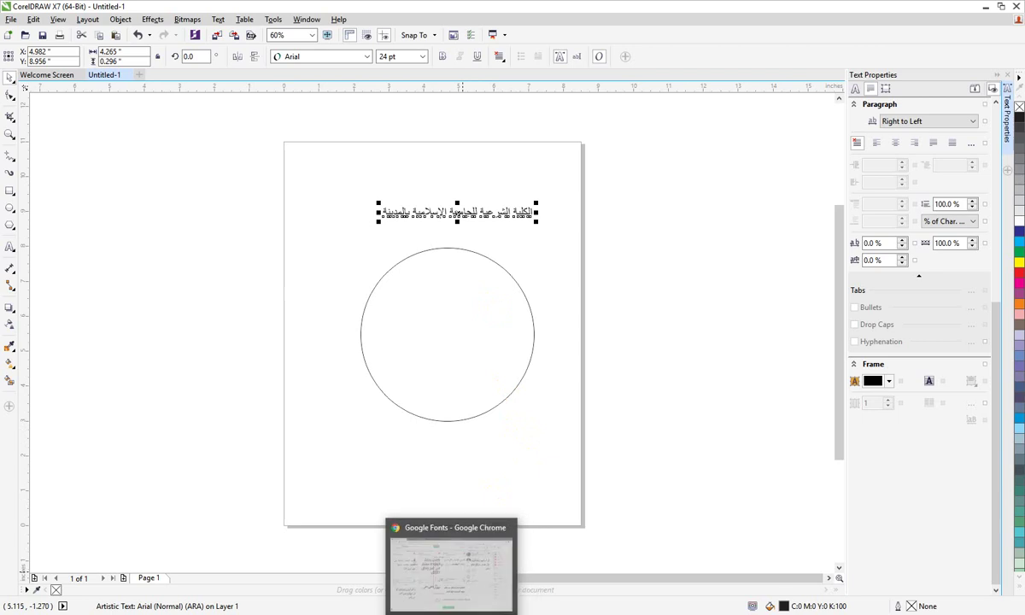
pyautogui.click(462, 598)
pyautogui.scroll(3, 509, 293)
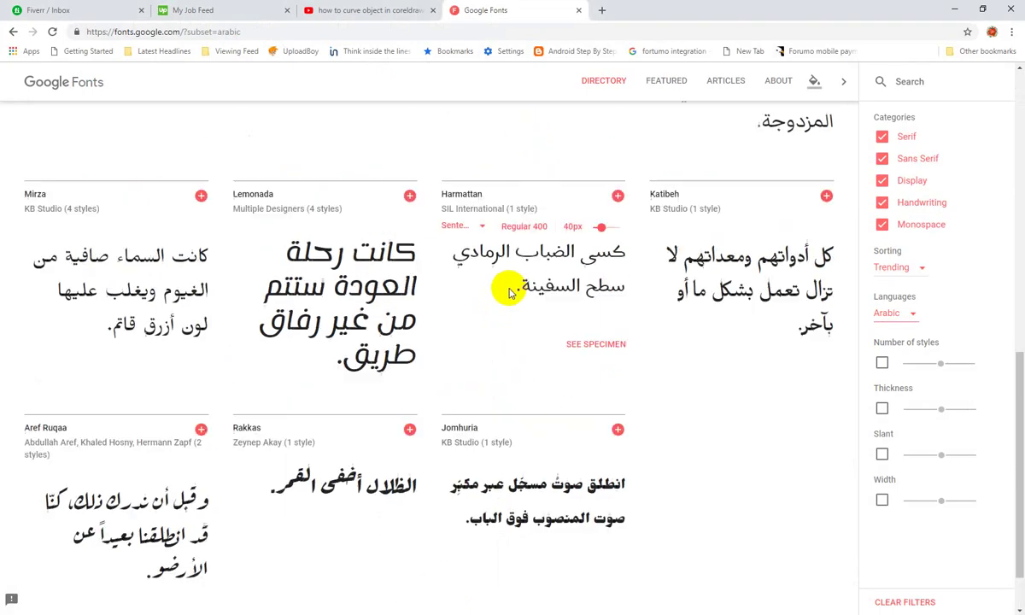
pyautogui.click(255, 36)
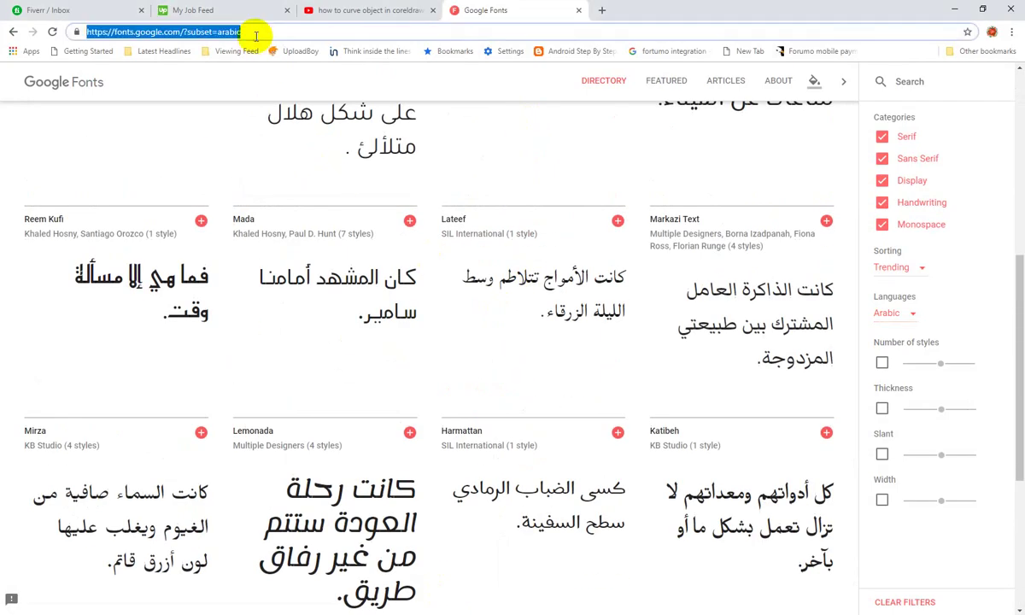
pyautogui.write('ب')
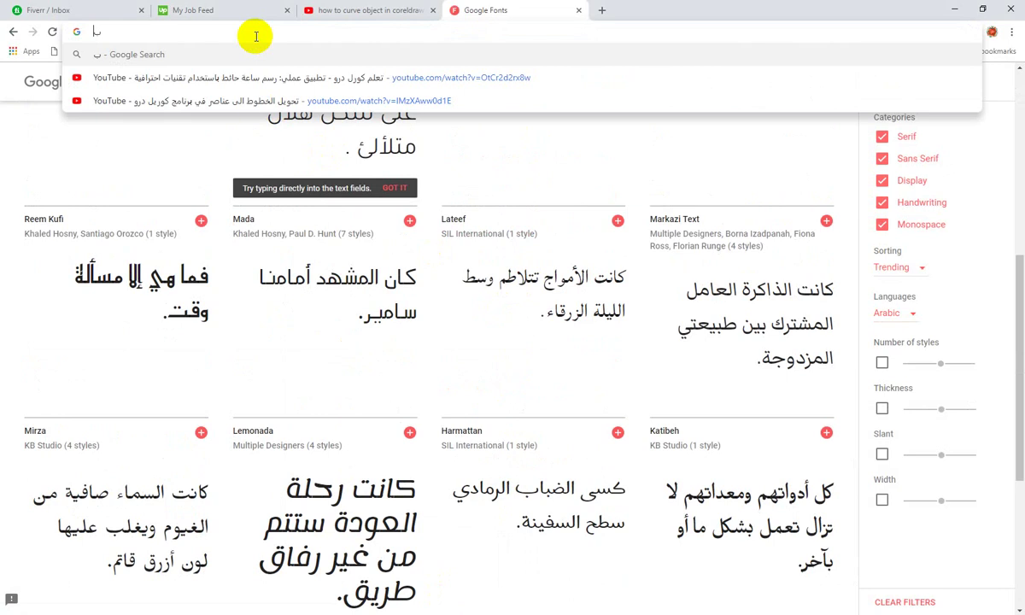
pyautogui.press('BackSpace')
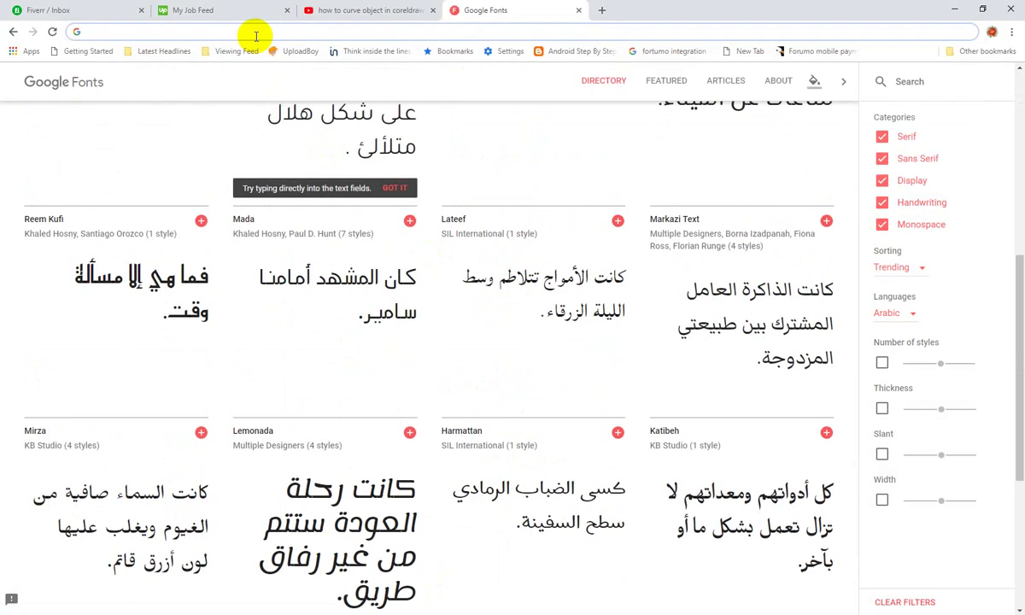
pyautogui.write('fonts.google.com')
pyautogui.press('Return')
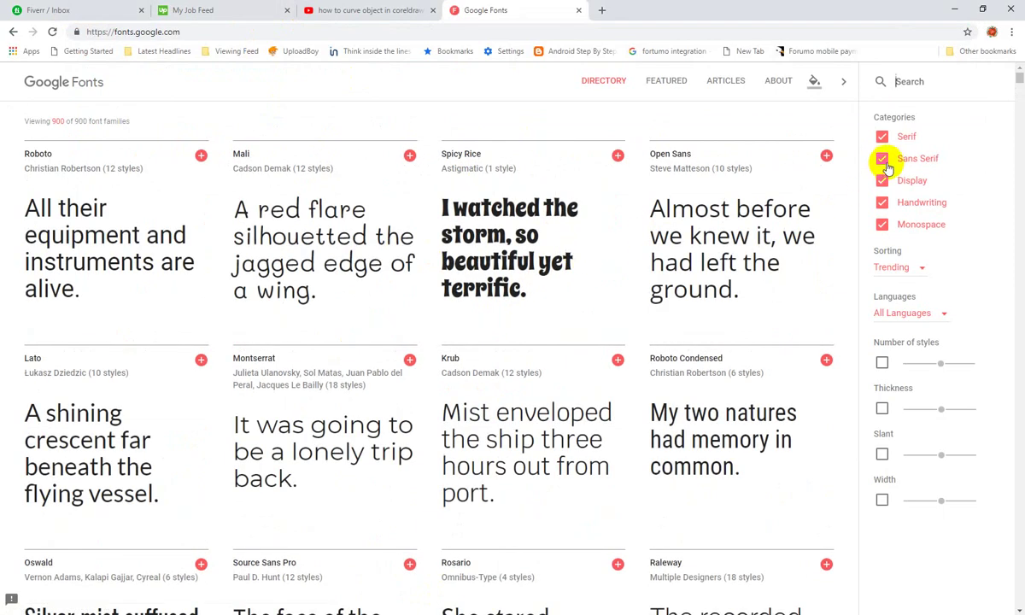
# - Look through the available languages and filter the font directory to Arabic
pyautogui.click(918, 317)
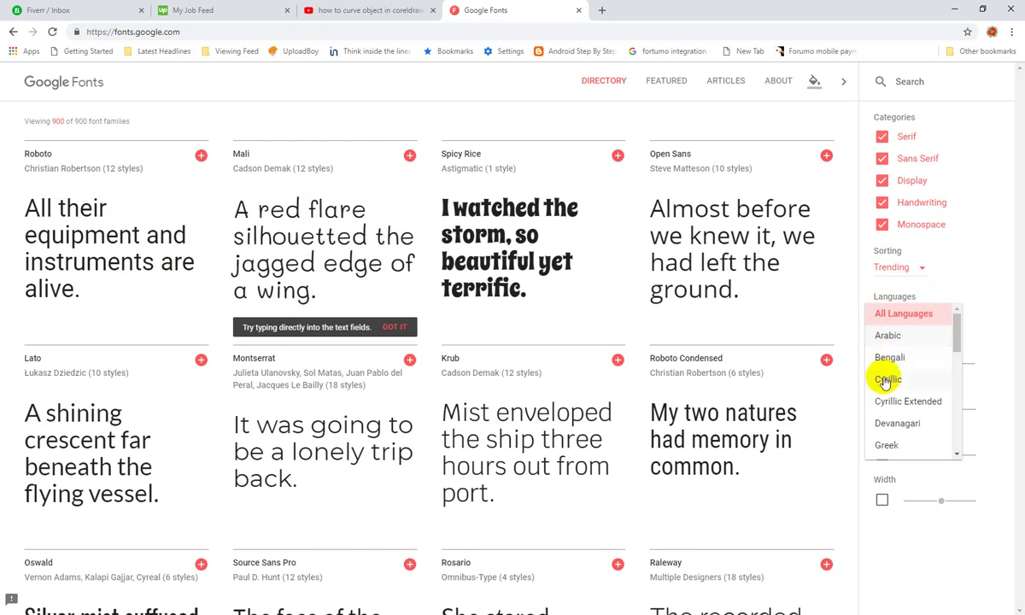
pyautogui.scroll(-5, 901, 410)
pyautogui.scroll(-1, 907, 419)
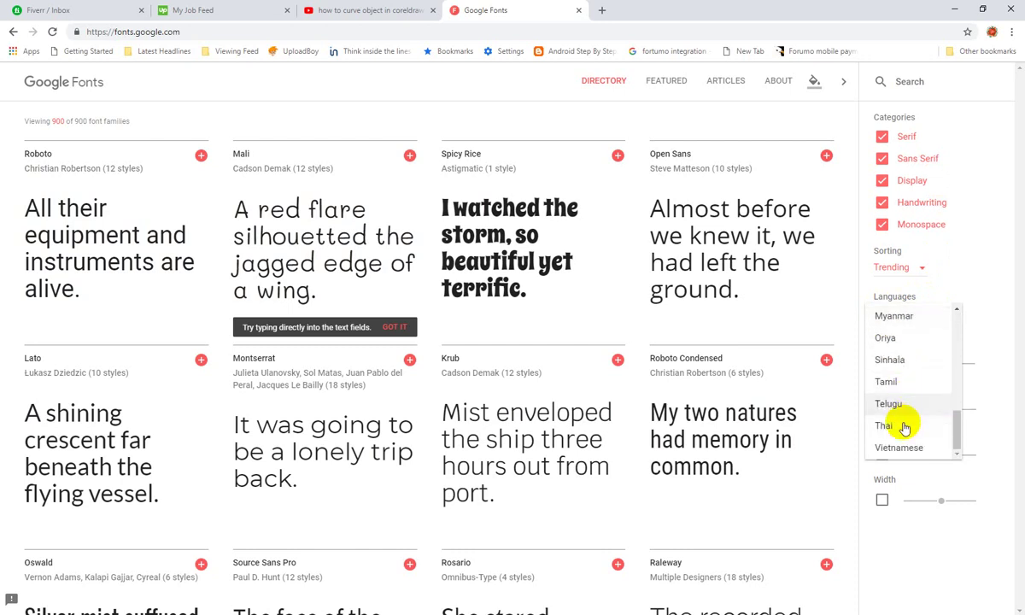
pyautogui.scroll(3, 921, 401)
pyautogui.scroll(5, 917, 363)
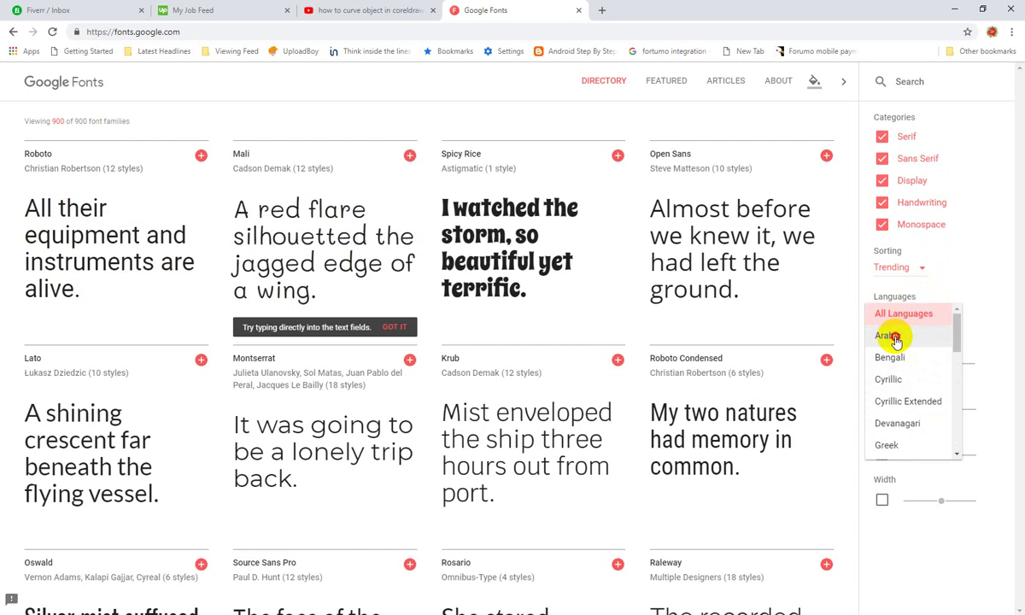
pyautogui.click(893, 339)
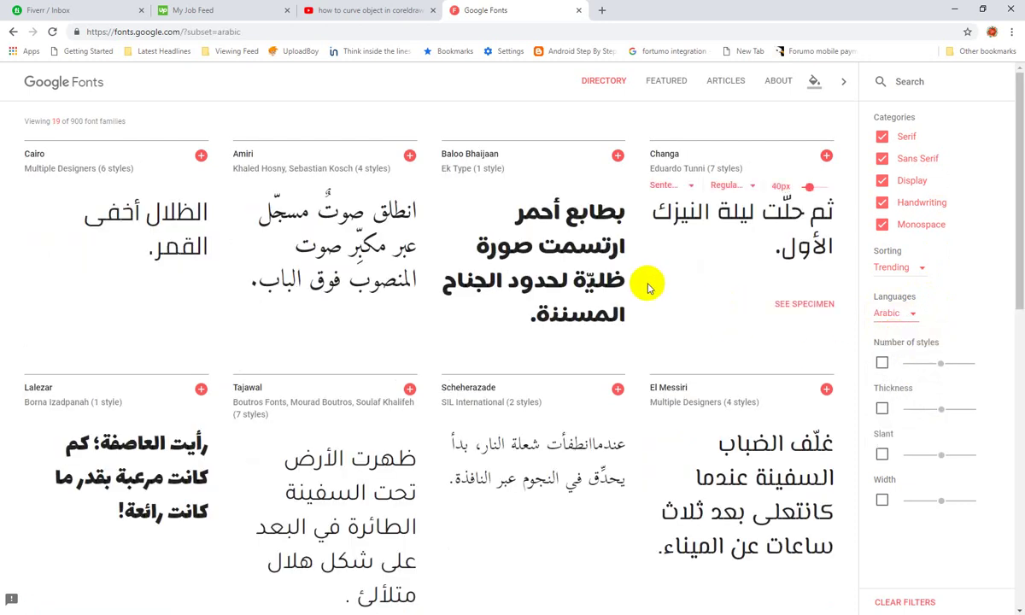
# - Examine the letter joins in the Arabic font samples, especially the Lemonada and Aref Ruqaa previews
pyautogui.scroll(-1, 321, 284)
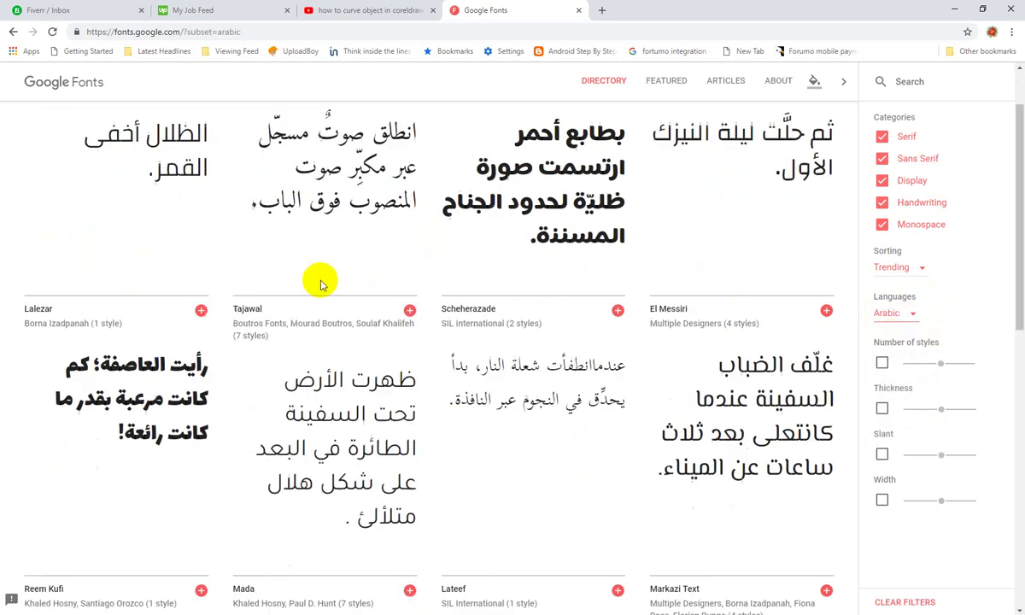
pyautogui.scroll(-9, 321, 285)
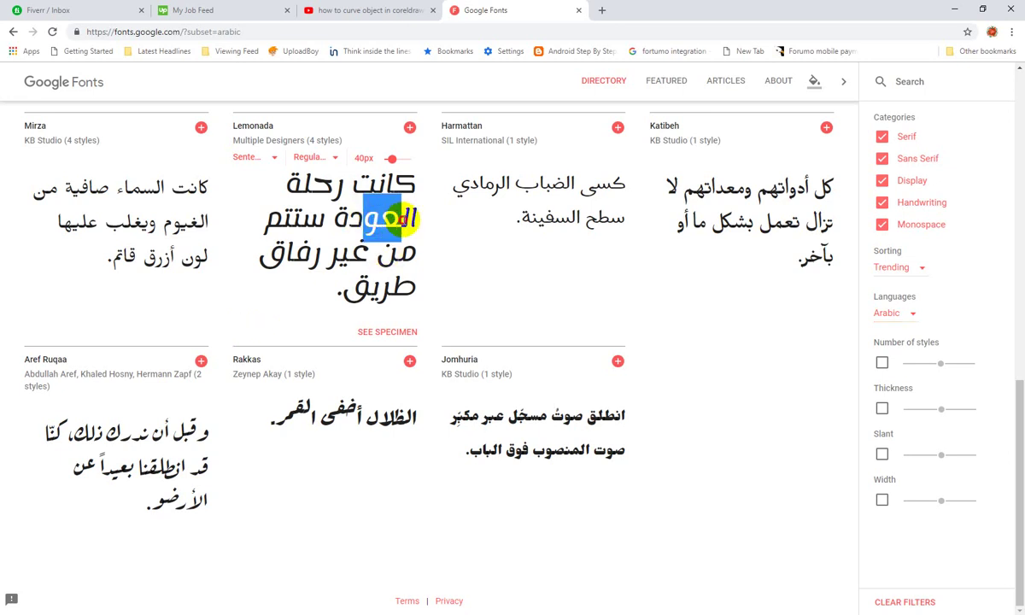
pyautogui.click(391, 190)
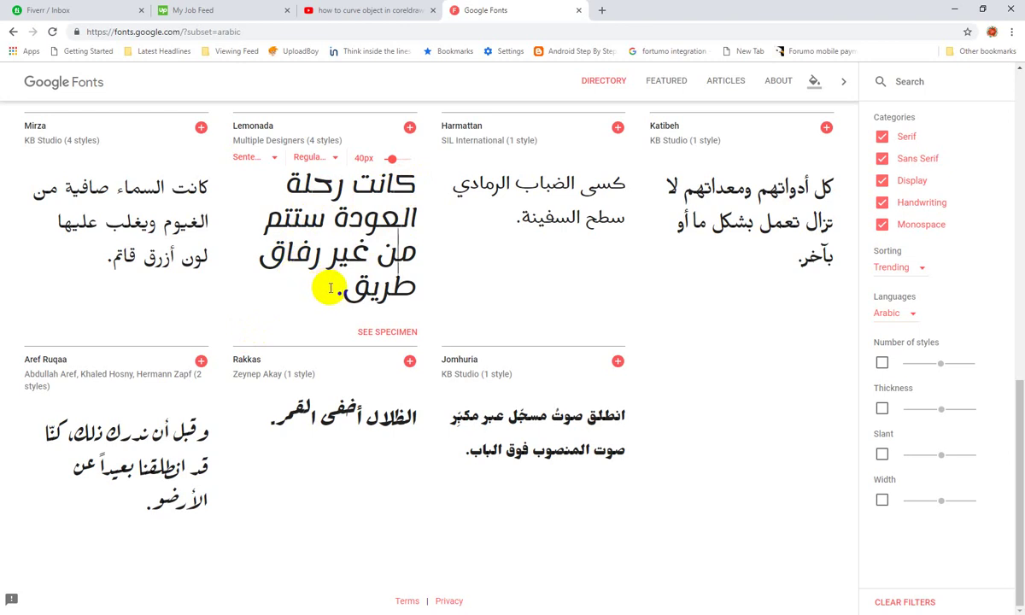
pyautogui.doubleClick(350, 250)
pyautogui.moveTo(332, 389)
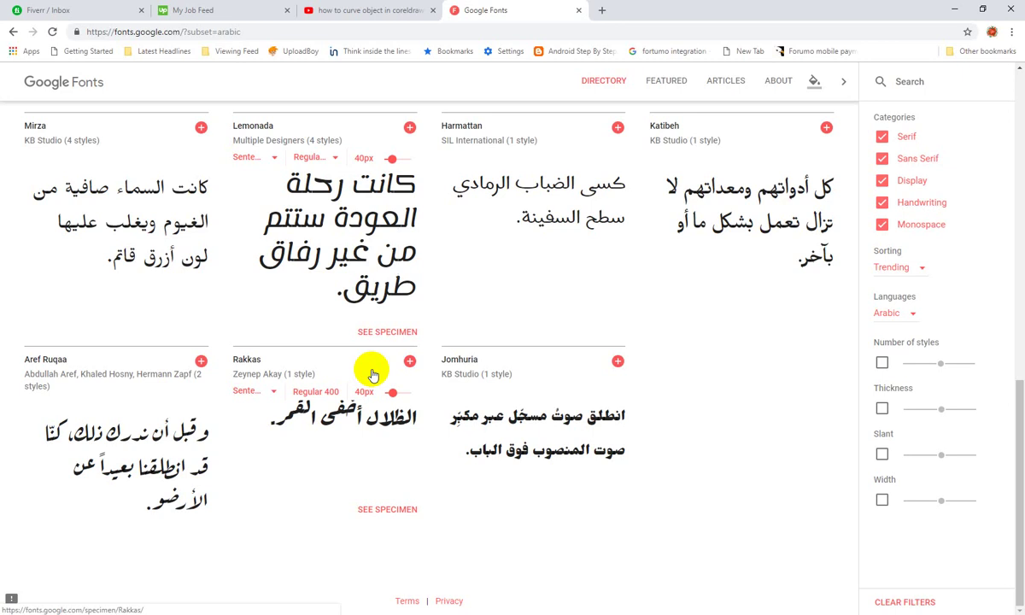
pyautogui.doubleClick(115, 469)
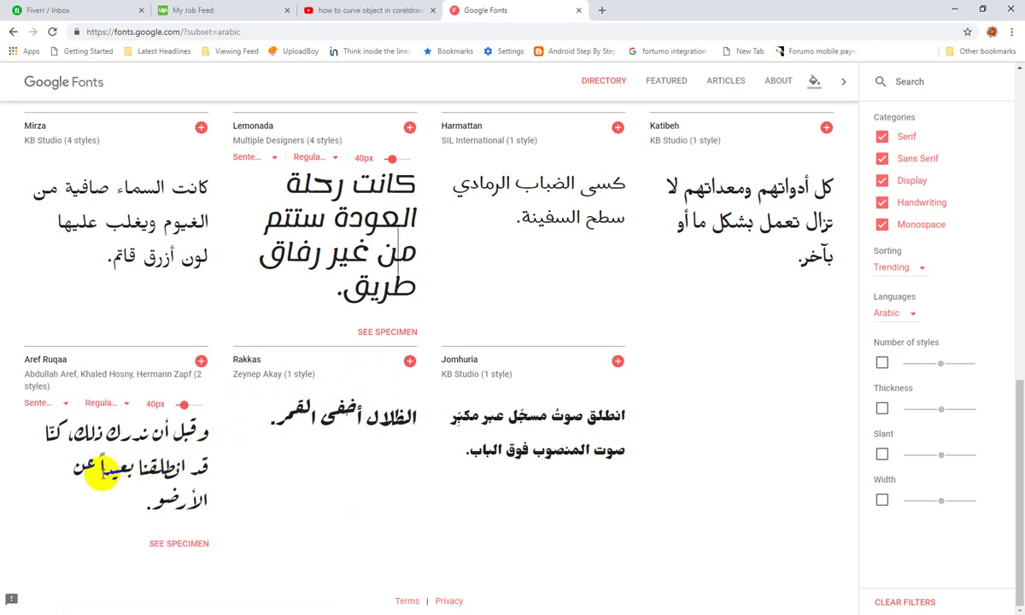
pyautogui.moveTo(103, 473)
pyautogui.mouseDown()
pyautogui.moveTo(133, 468)
pyautogui.moveTo(111, 469)
pyautogui.moveTo(119, 472)
pyautogui.mouseUp()
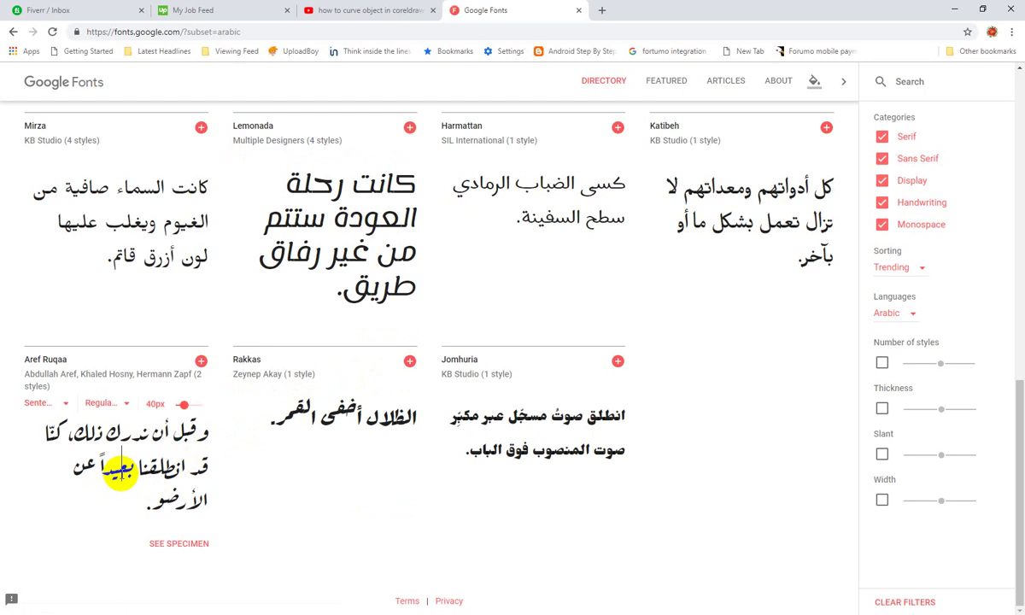
pyautogui.doubleClick(86, 466)
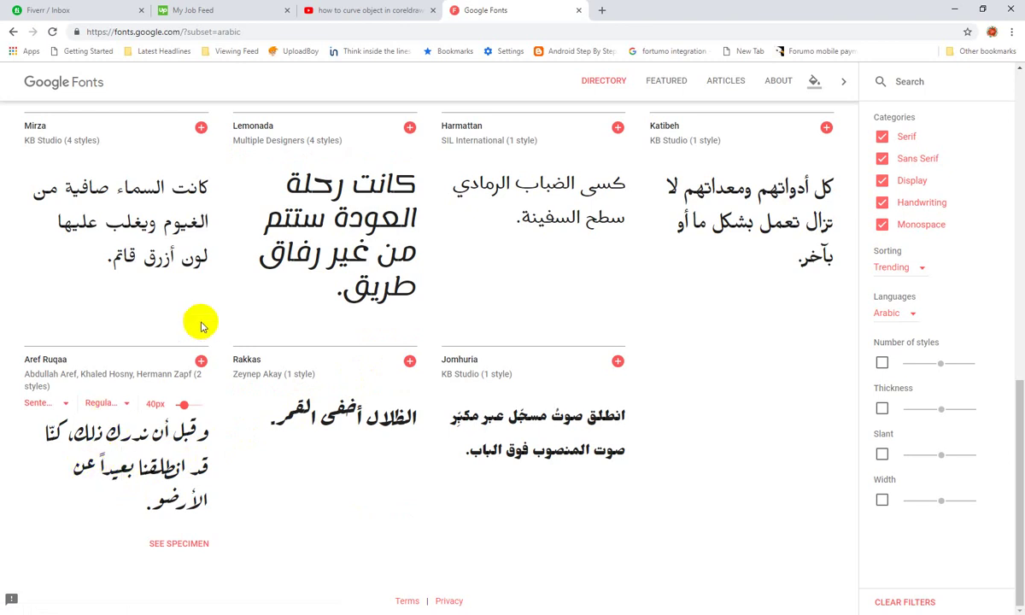
# - Compare how letters connect in the Tajawal, Amiri, Scheherazade and Mada sample texts
pyautogui.scroll(5, 202, 324)
pyautogui.scroll(1, 389, 318)
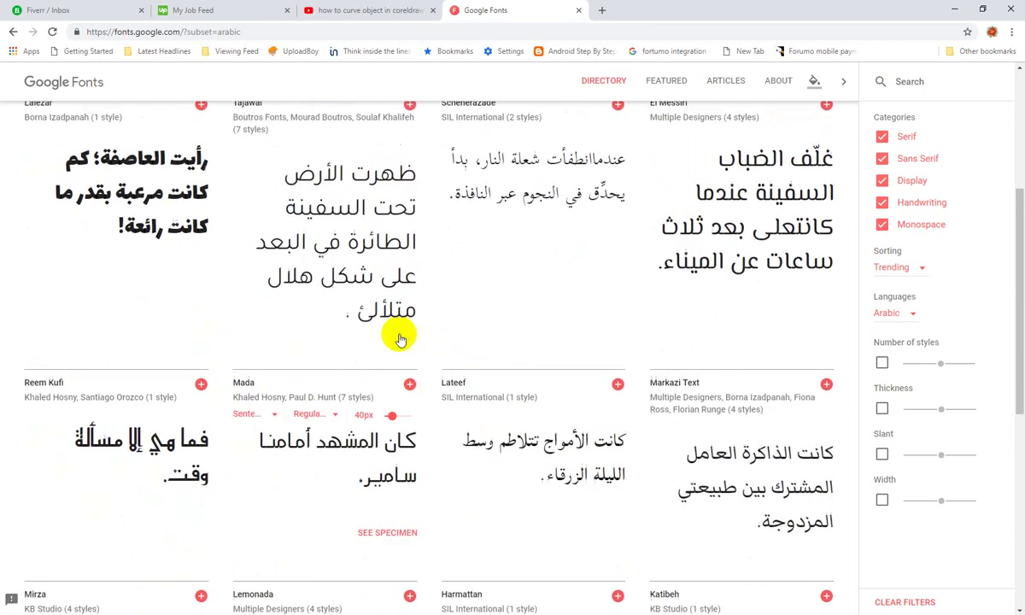
pyautogui.moveTo(315, 291); pyautogui.dragTo(357, 304)
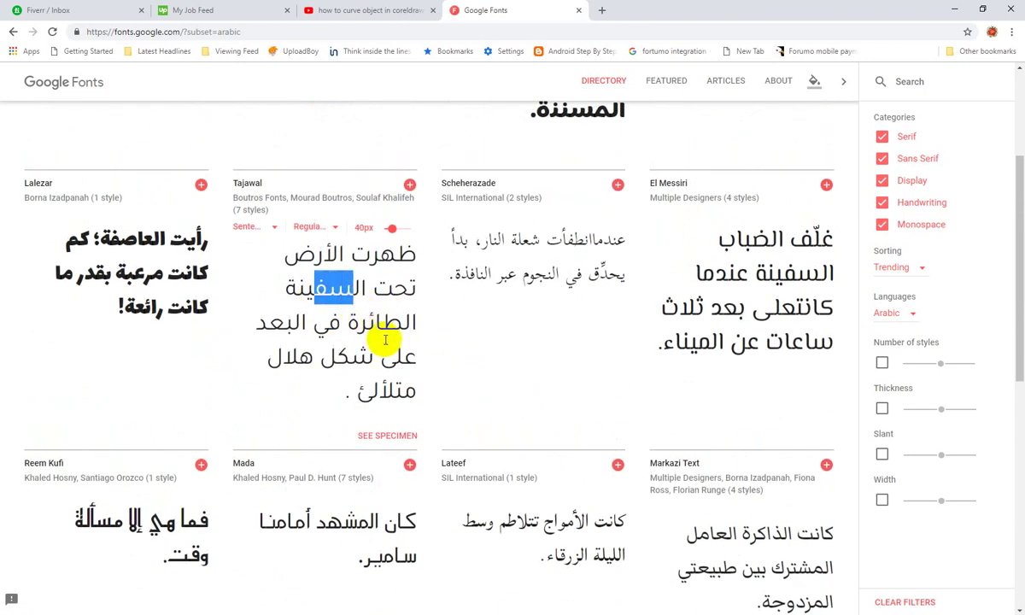
pyautogui.scroll(1, 683, 317)
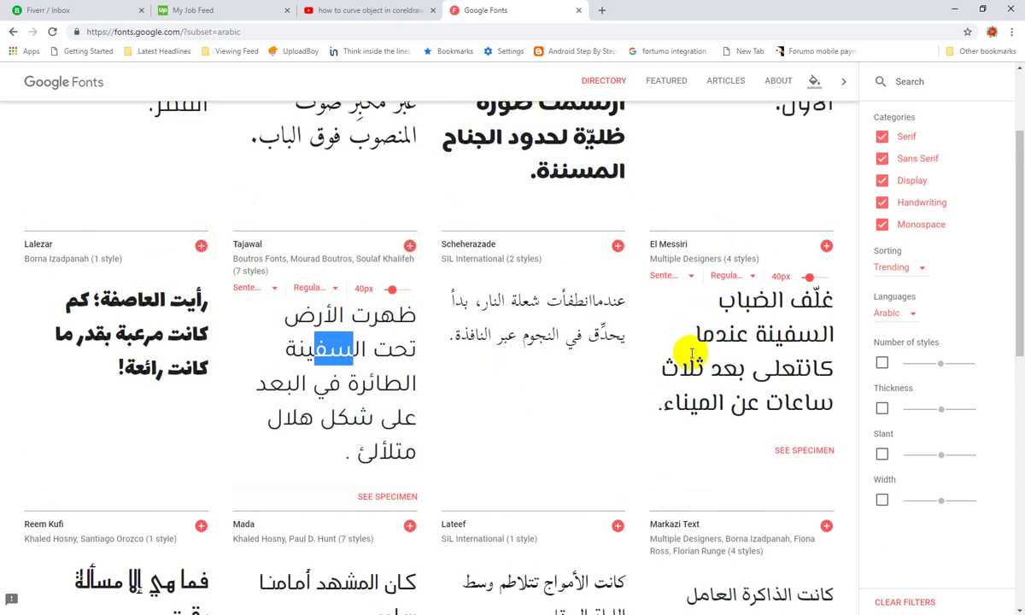
pyautogui.scroll(2, 608, 303)
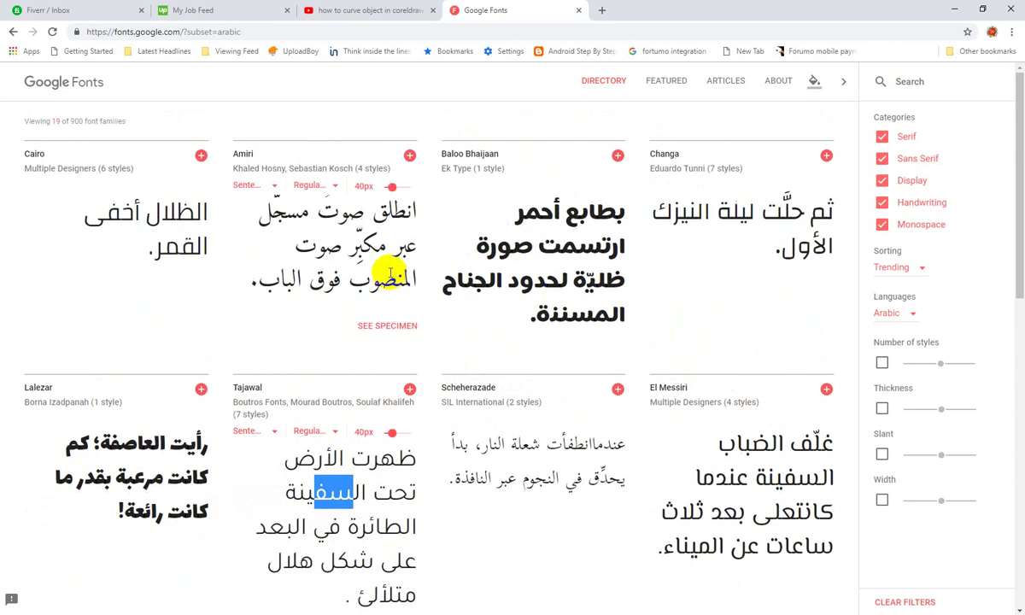
pyautogui.moveTo(318, 218); pyautogui.dragTo(378, 218)
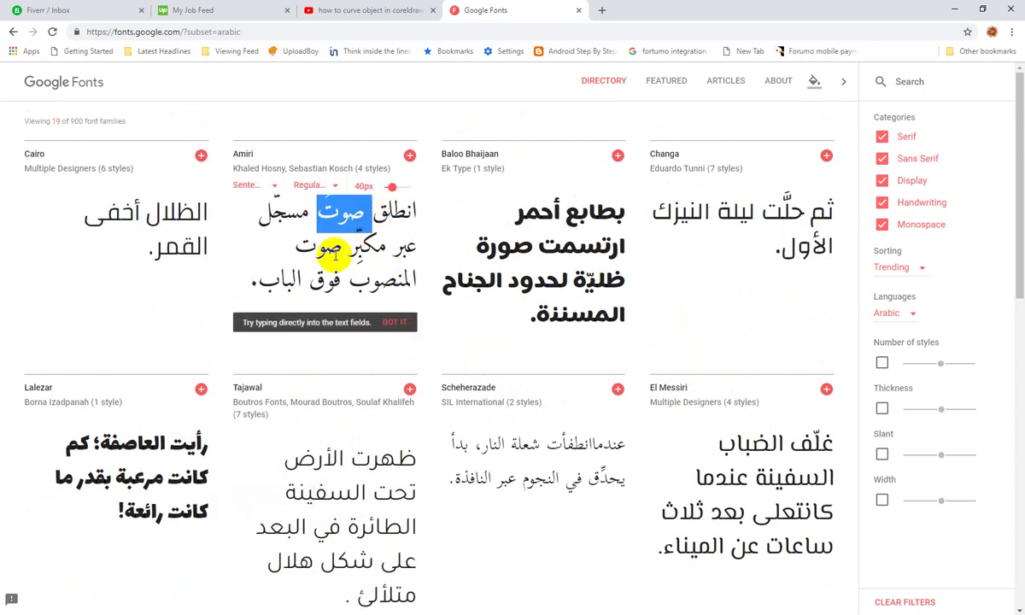
pyautogui.moveTo(318, 246); pyautogui.dragTo(356, 249)
pyautogui.scroll(-2, 481, 408)
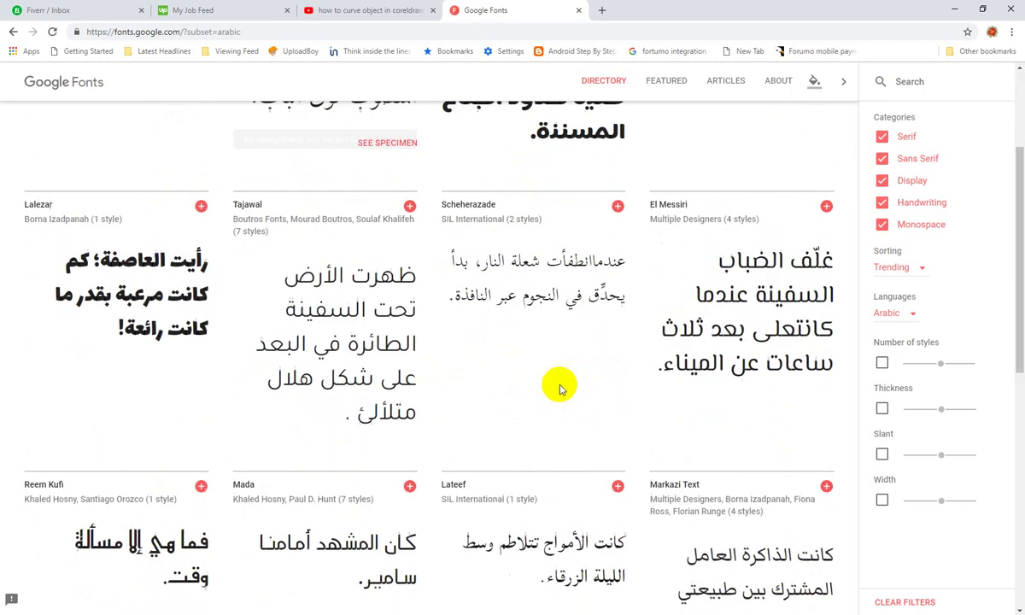
pyautogui.doubleClick(524, 259)
pyautogui.click(534, 298)
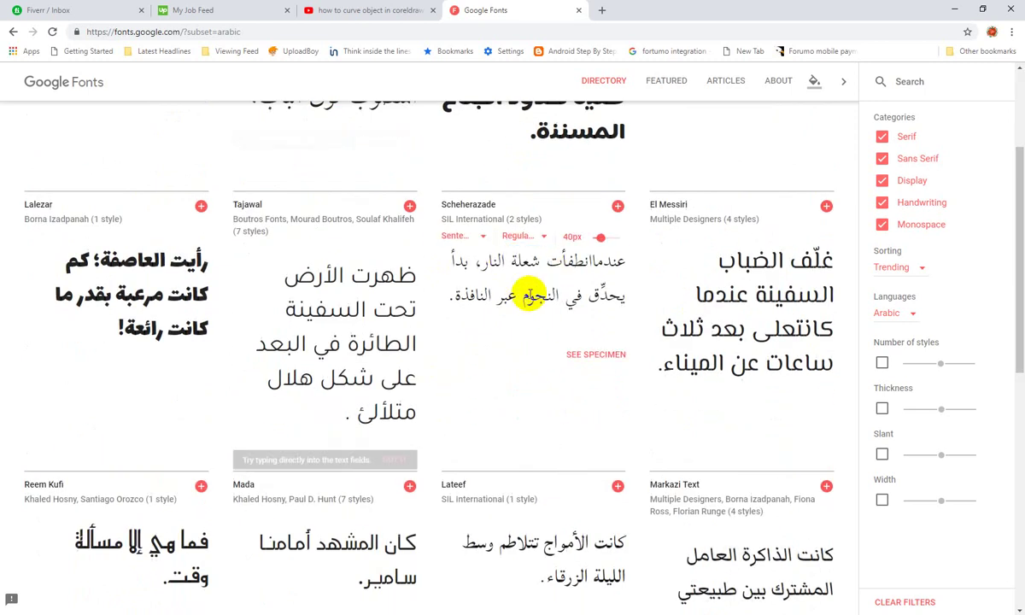
pyautogui.scroll(-3, 504, 333)
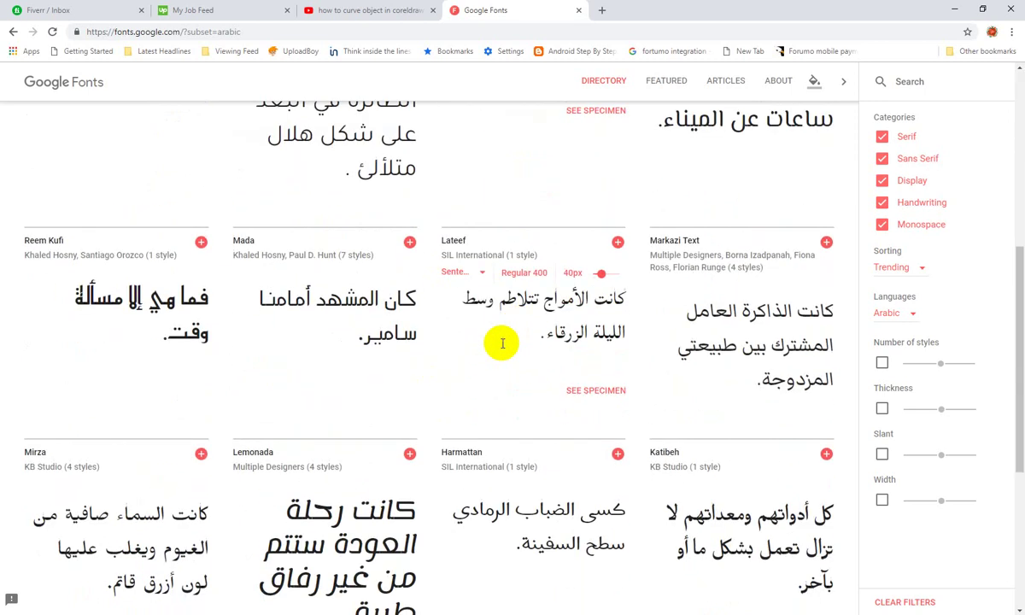
pyautogui.moveTo(332, 304); pyautogui.dragTo(354, 329)
pyautogui.click(325, 301)
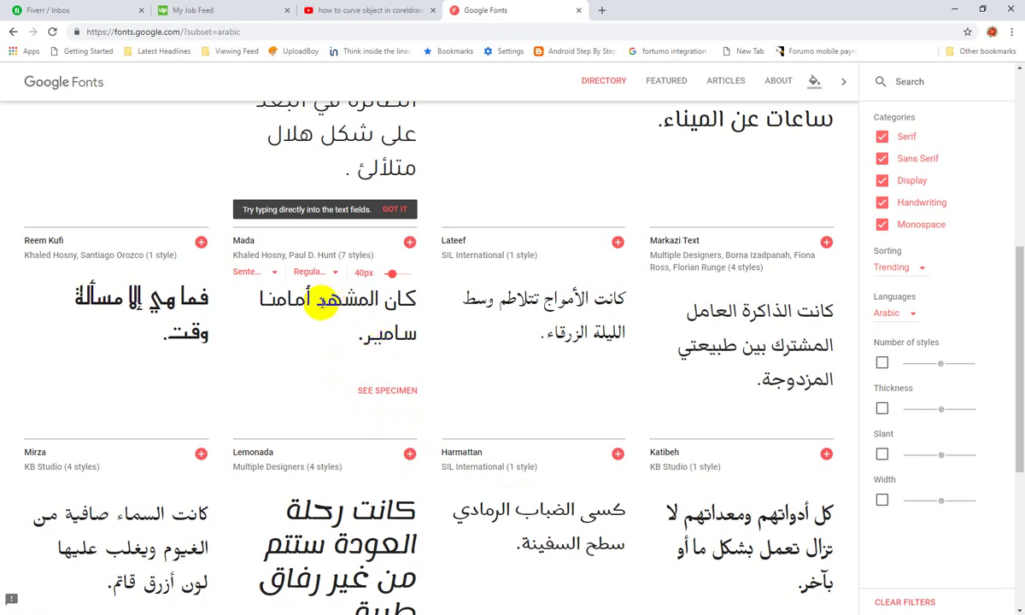
pyautogui.click(330, 301)
pyautogui.moveTo(330, 301); pyautogui.dragTo(358, 299)
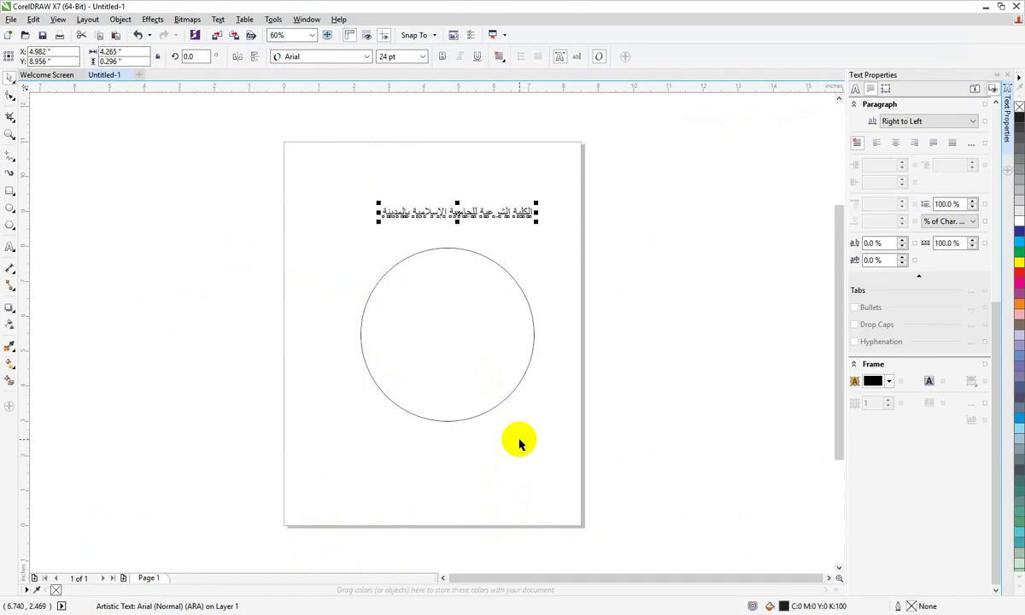
# - Switch to CorelDRAW and set the font of the Arabic text above the circle to Tajawal Bold
pyautogui.click(563, 272)
pyautogui.click(483, 220)
pyautogui.click(469, 210)
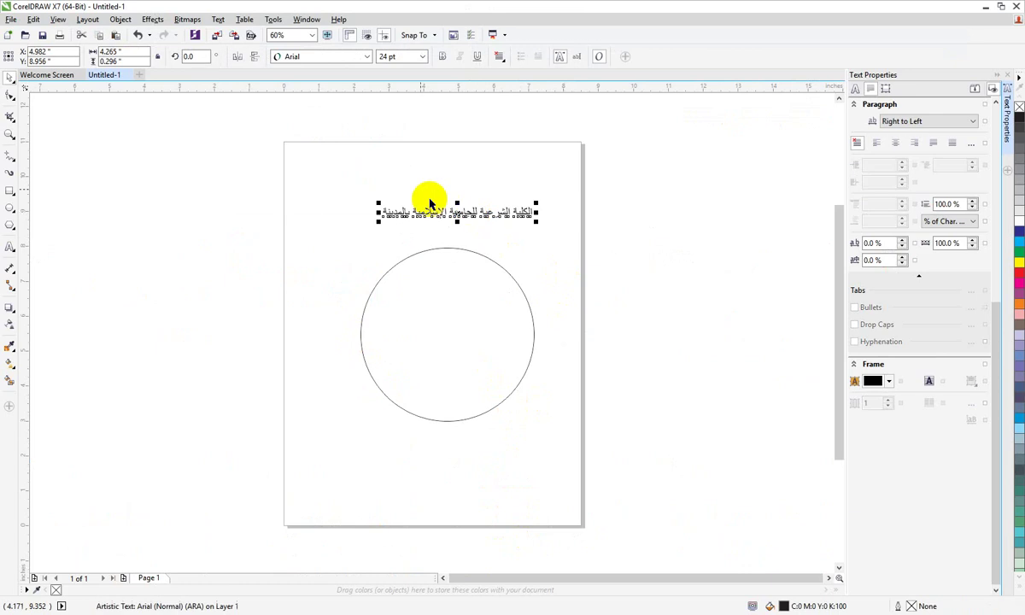
pyautogui.click(366, 58)
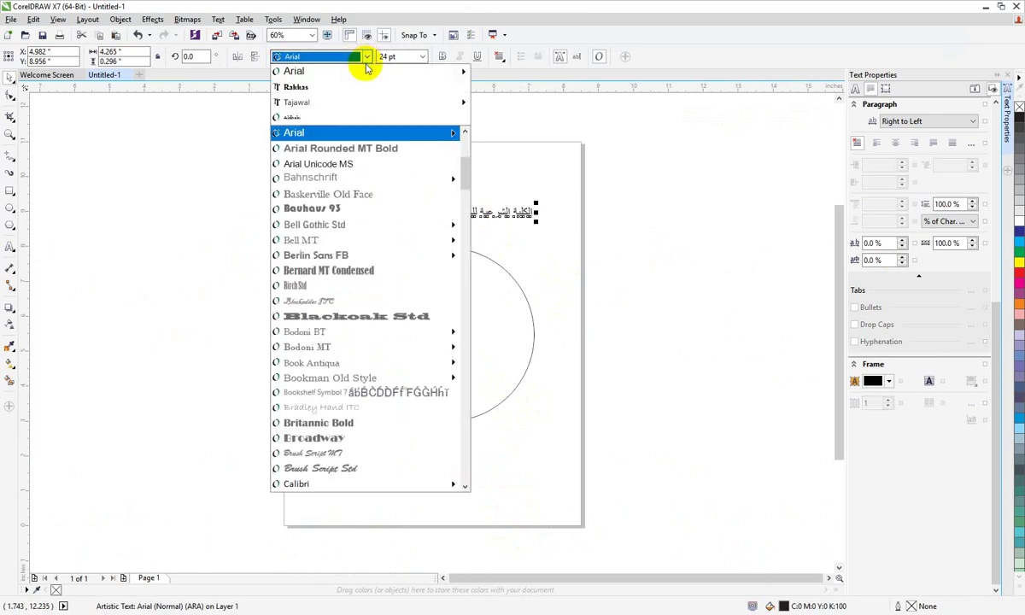
pyautogui.moveTo(370, 183)
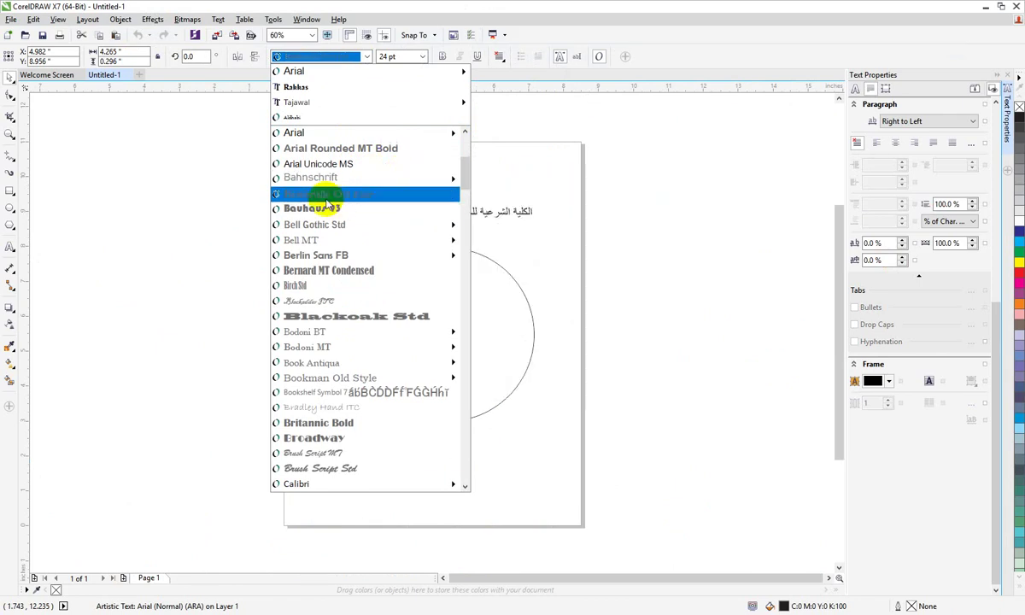
pyautogui.moveTo(342, 255)
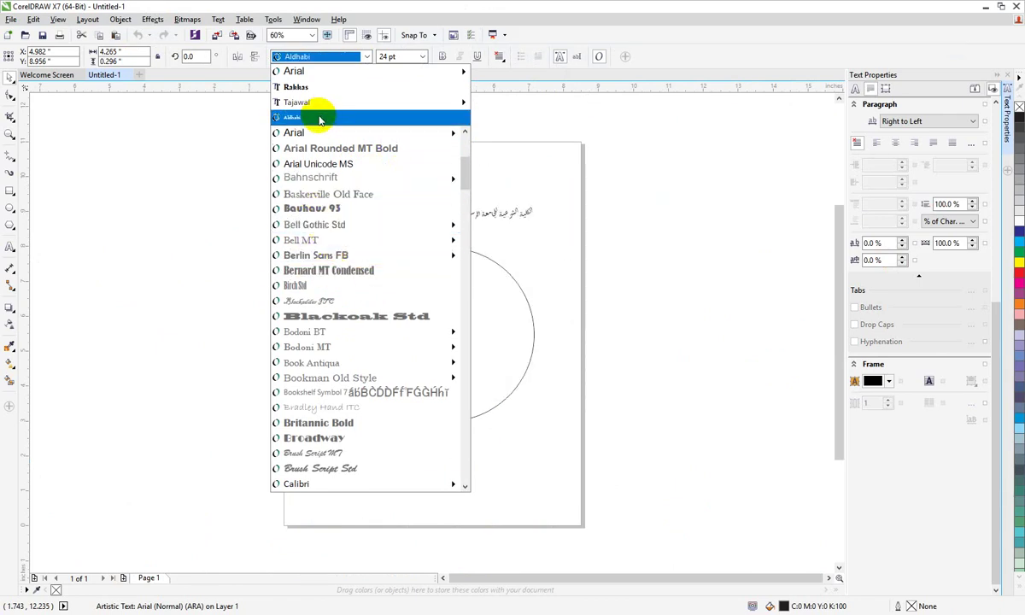
pyautogui.moveTo(314, 109)
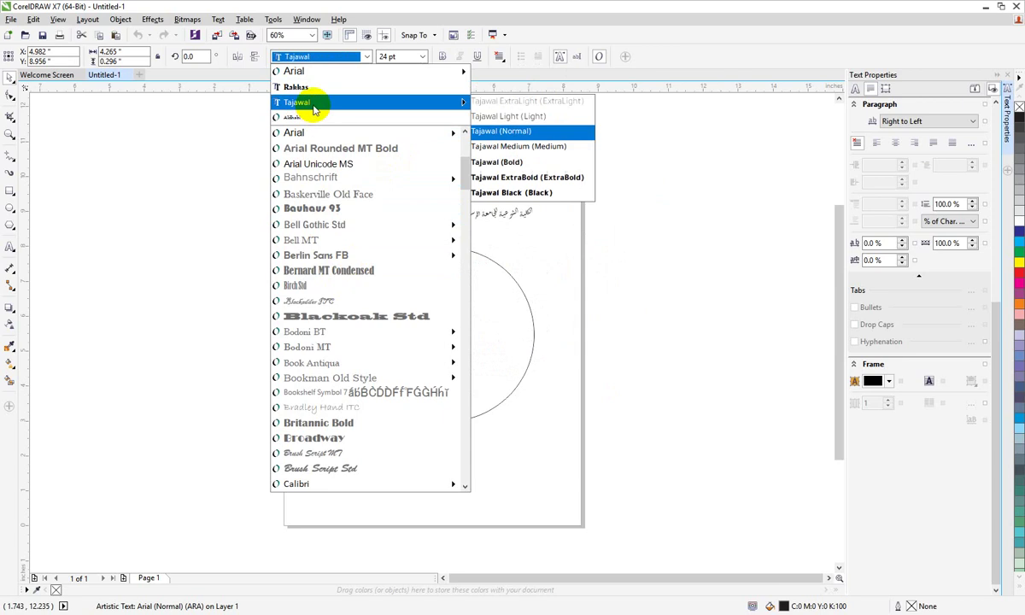
pyautogui.click(515, 165)
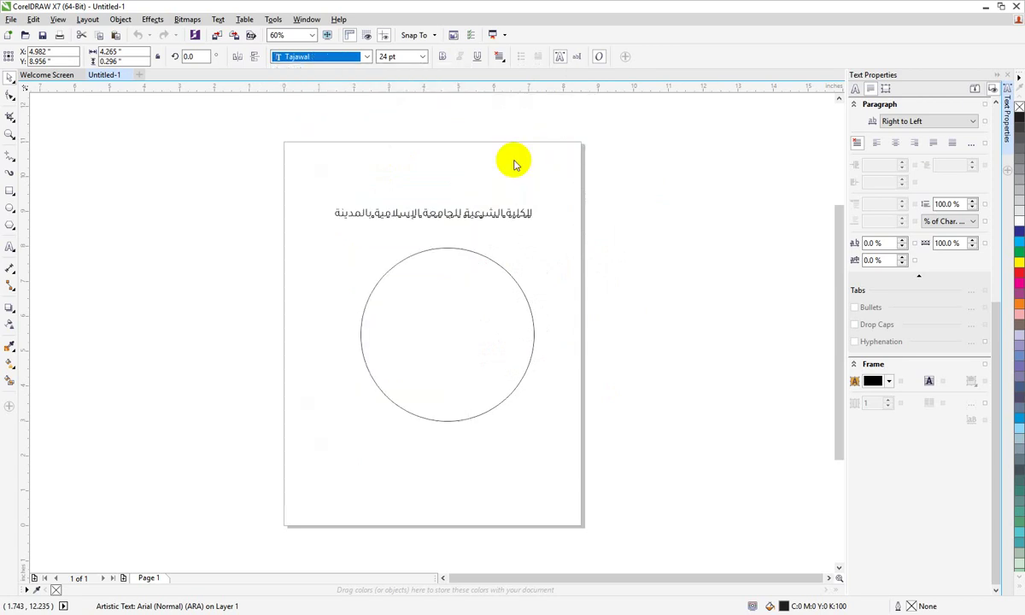
pyautogui.click(508, 229)
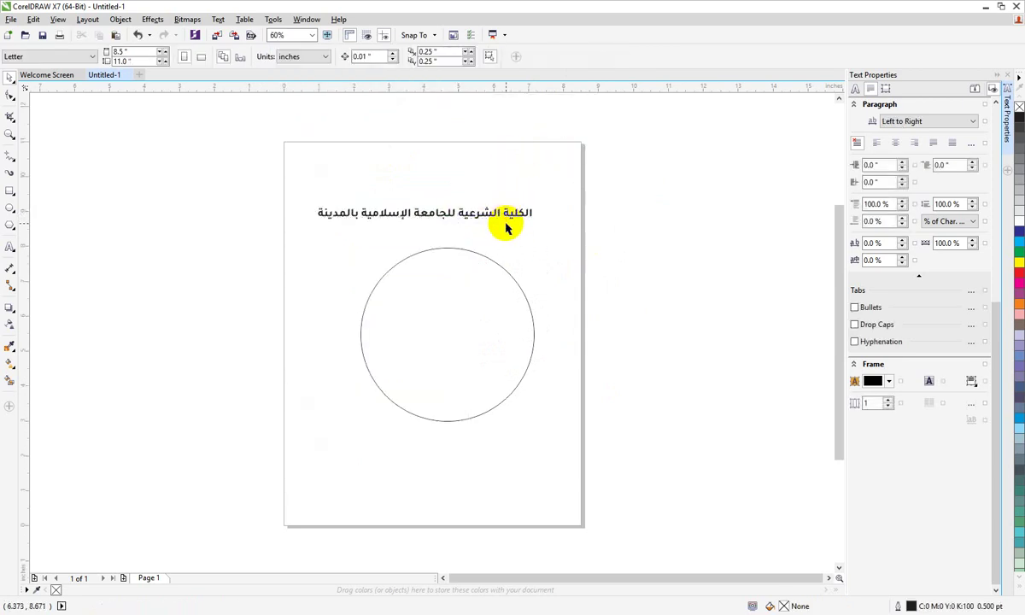
# - Set the Arabic text's size to 36 pt and move it so its centre sits above the circle at about X 4.83", Y 8.66"
pyautogui.click(395, 211)
pyautogui.click(422, 56)
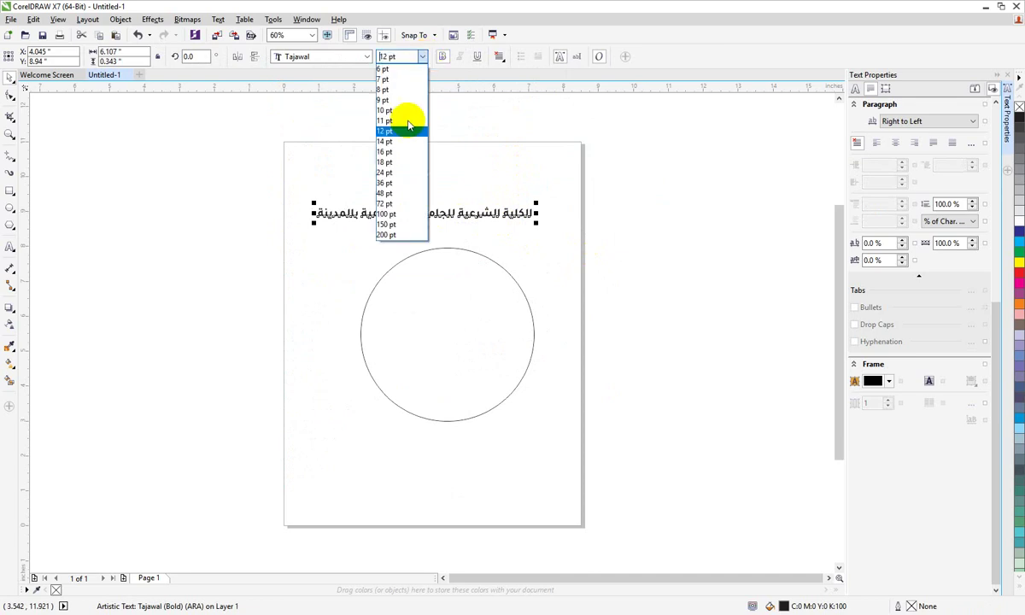
pyautogui.click(387, 184)
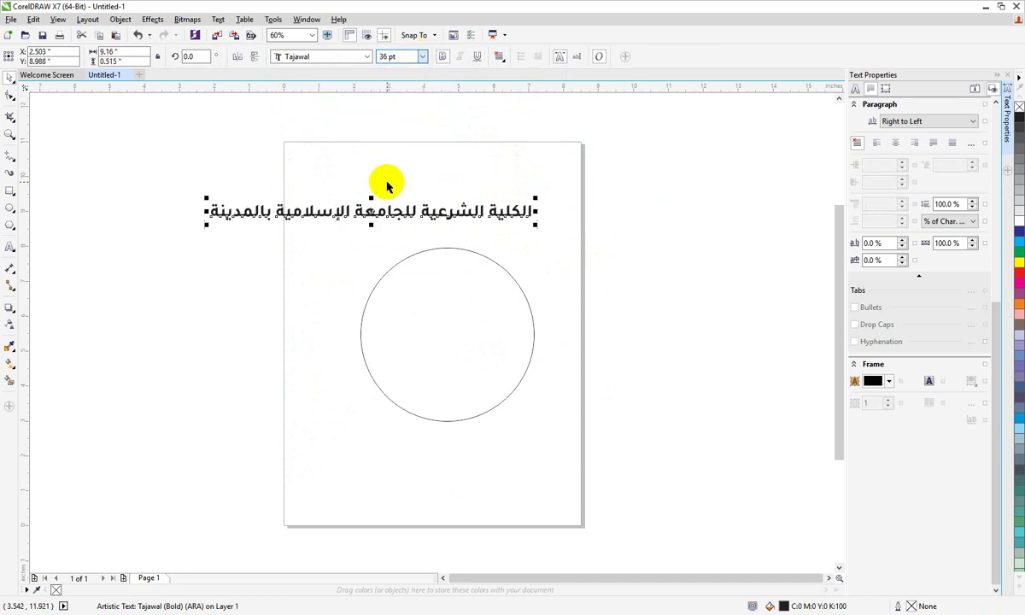
pyautogui.moveTo(406, 211); pyautogui.dragTo(487, 223)
pyautogui.click(602, 280)
# - Look through the other fonts for the Arabic text and set it to Tajawal ExtraBold
pyautogui.click(489, 225)
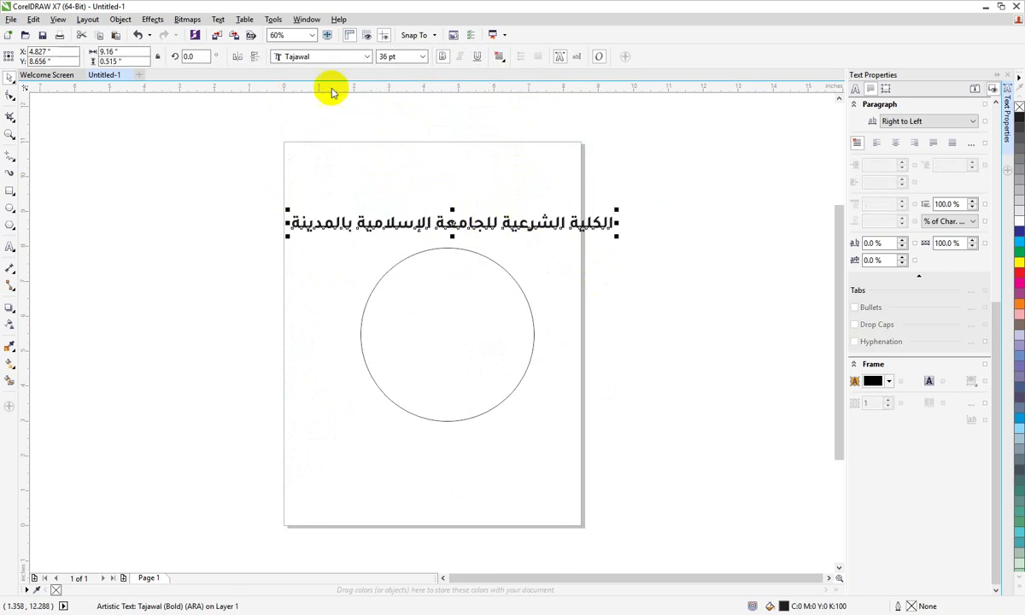
pyautogui.click(366, 56)
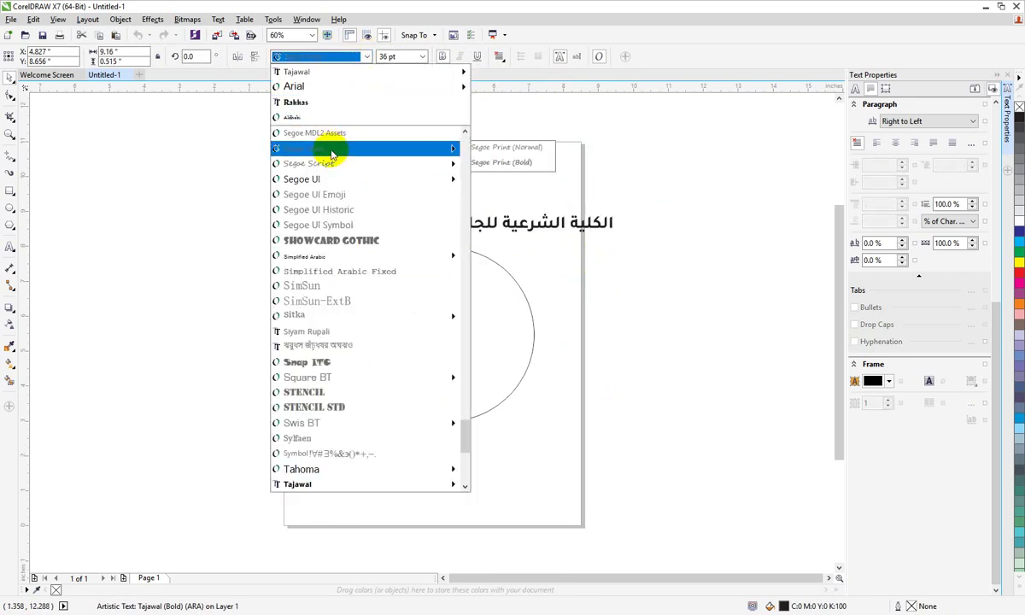
pyautogui.moveTo(352, 86)
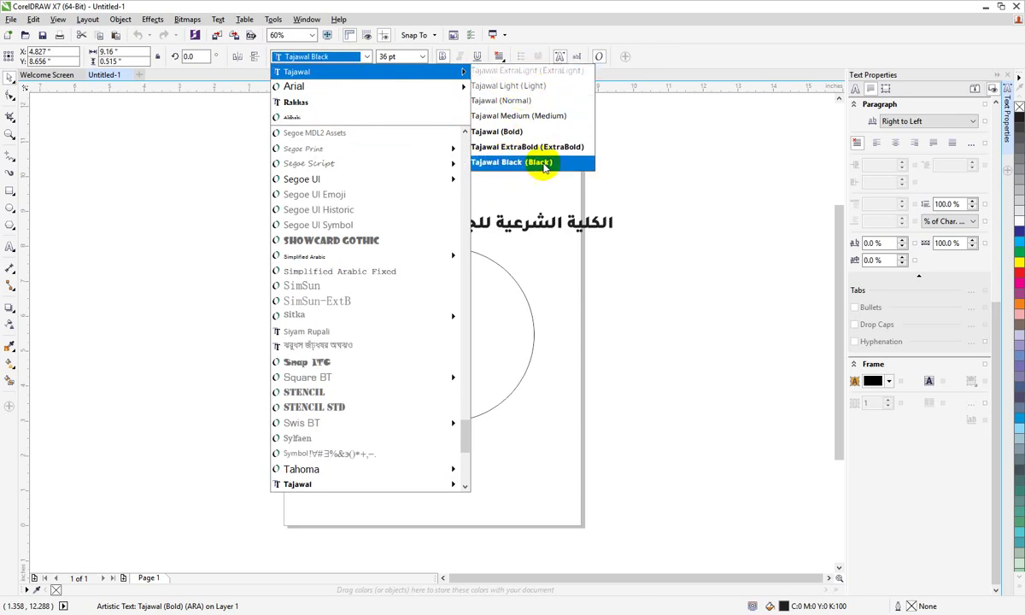
pyautogui.click(648, 236)
pyautogui.click(505, 214)
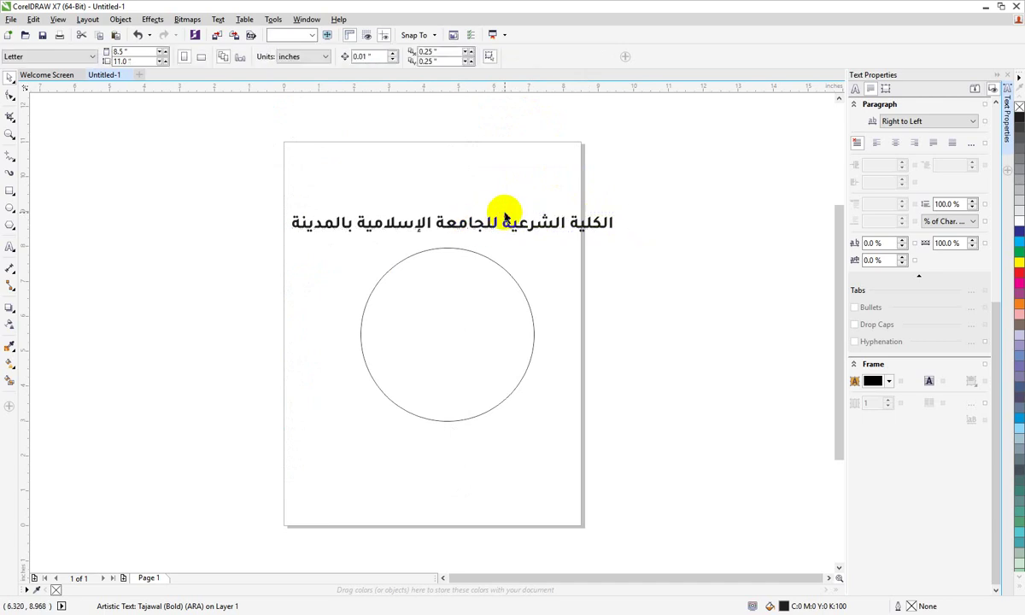
pyautogui.click(467, 224)
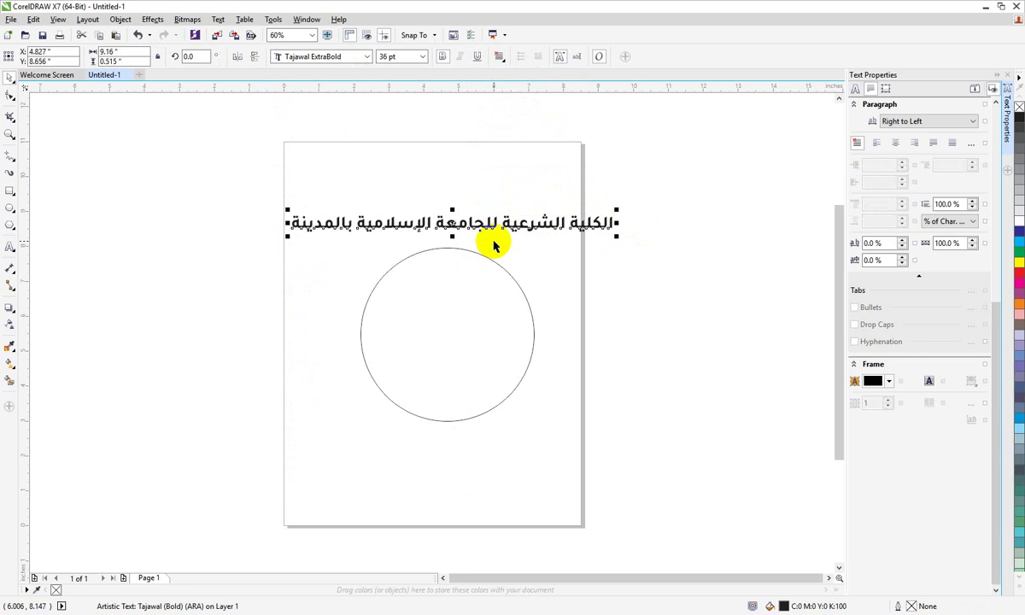
# - Fit the Tajawal ExtraBold Arabic text to the circle as its path
pyautogui.click(593, 289)
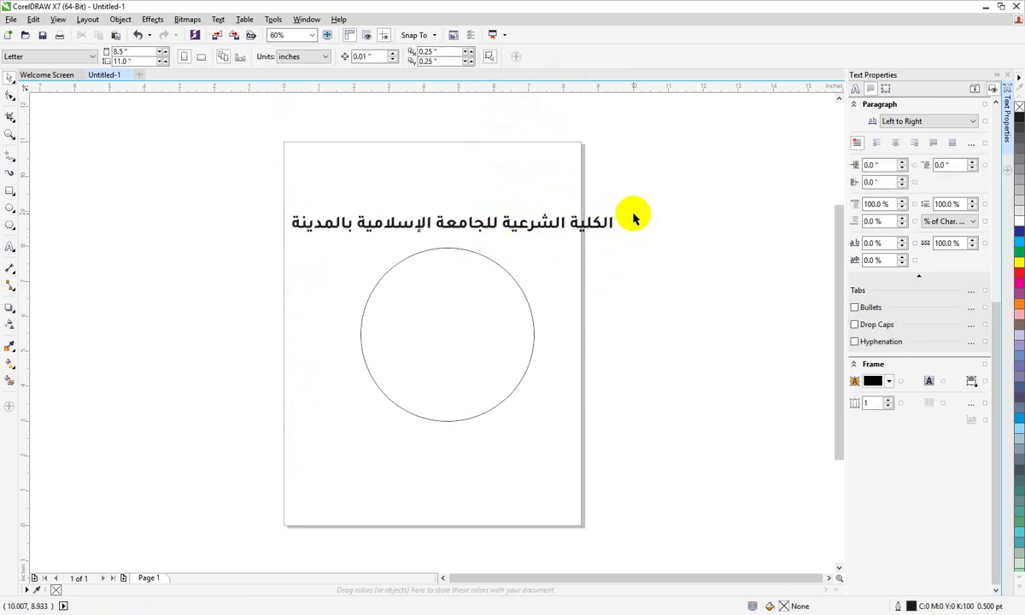
pyautogui.moveTo(628, 215); pyautogui.dragTo(444, 327)
pyautogui.click(457, 224)
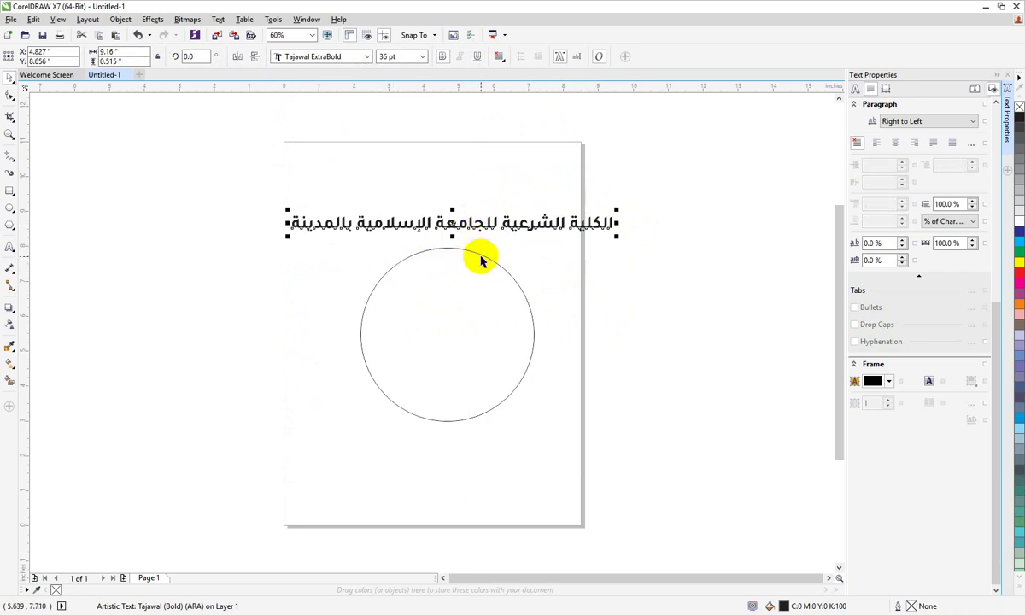
pyautogui.keyDown('shift'); pyautogui.click(479, 255); pyautogui.keyUp('shift')
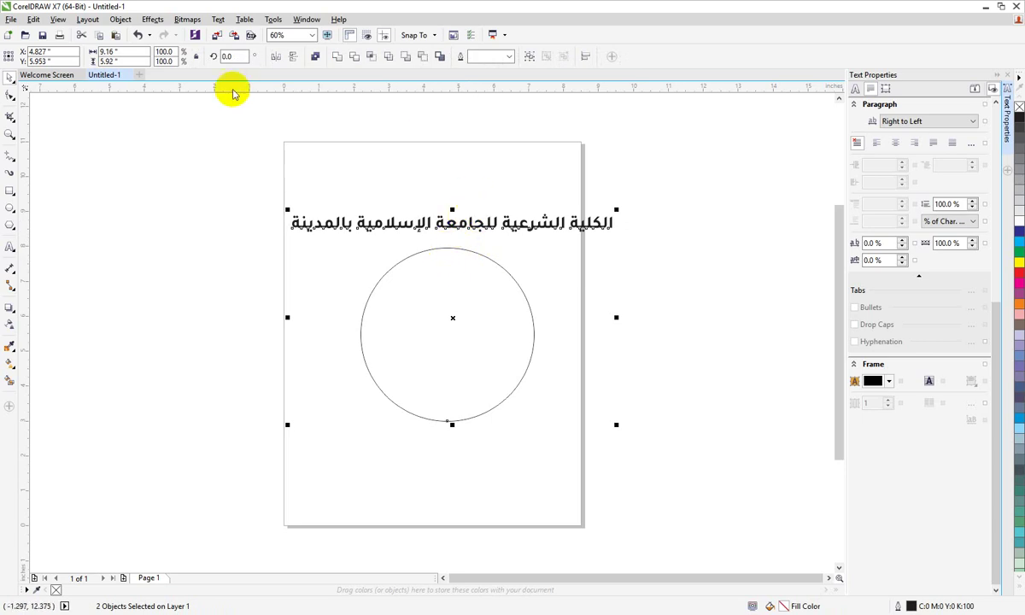
pyautogui.click(220, 21)
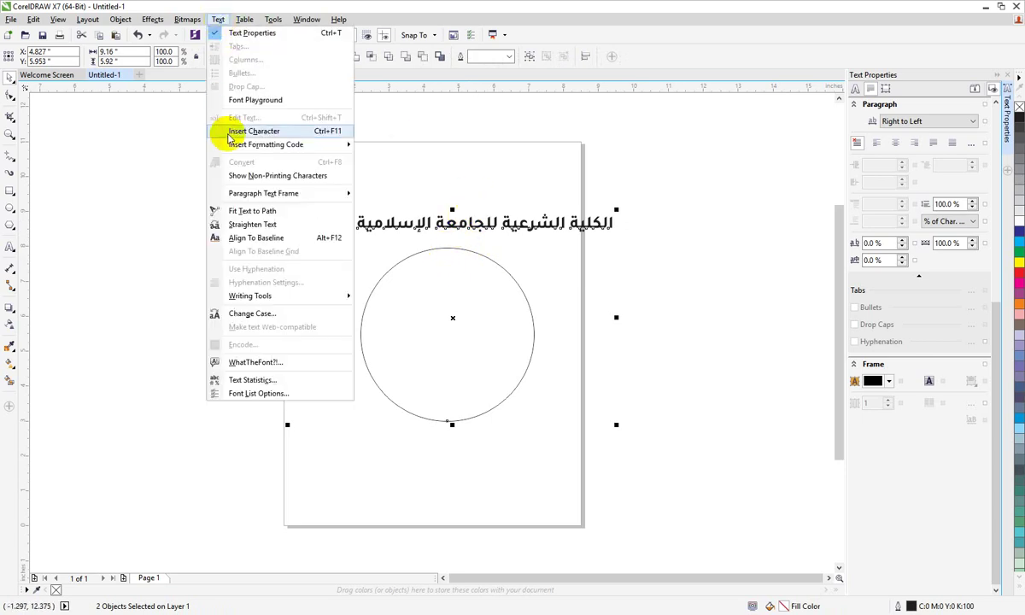
pyautogui.click(273, 213)
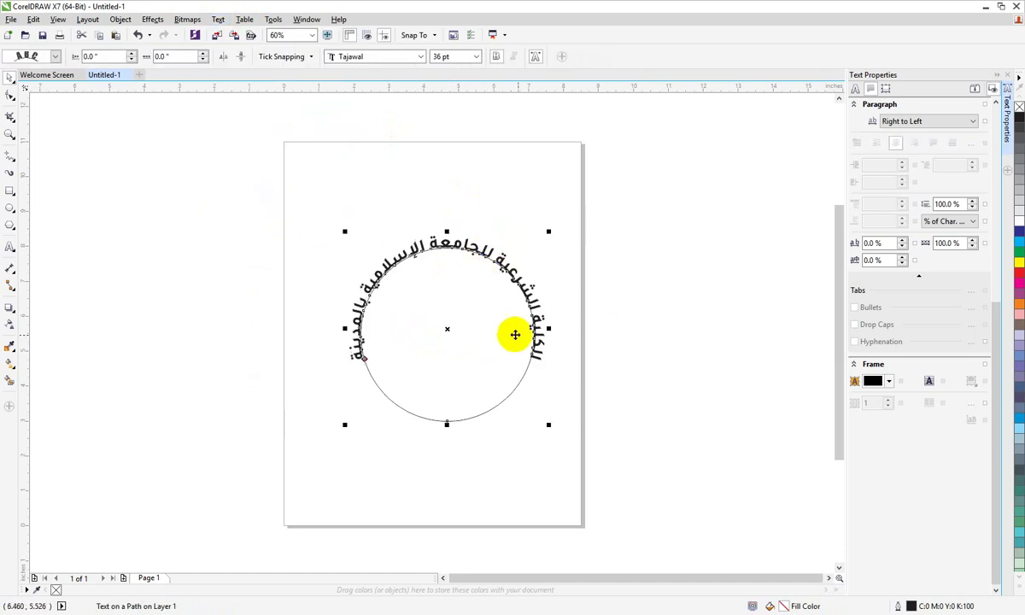
pyautogui.click(600, 345)
pyautogui.press('F8')
pyautogui.click(513, 272)
pyautogui.hotkey('ctrl', 'space')
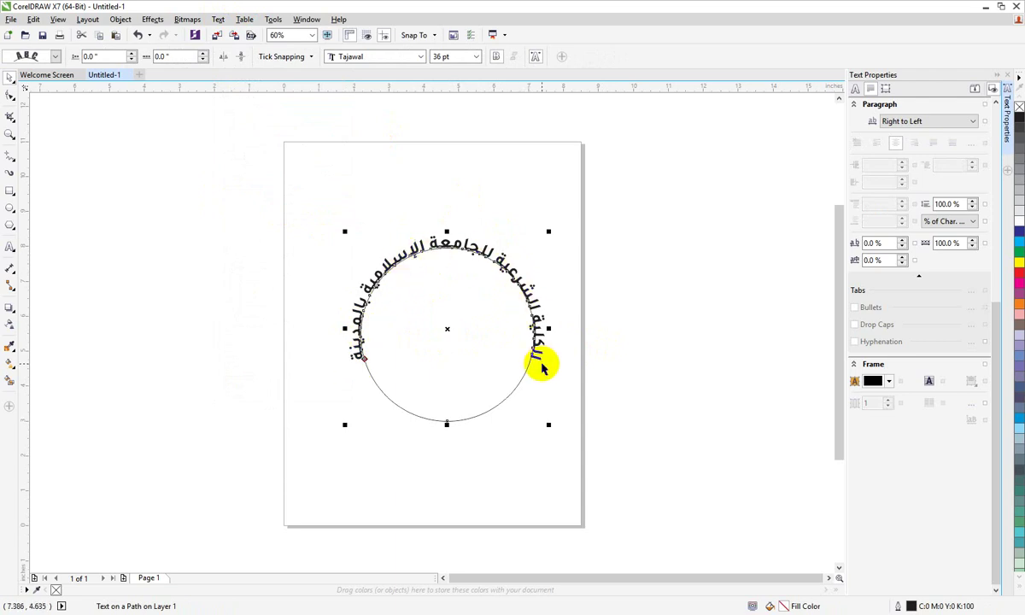
pyautogui.hotkey('ctrl', 'z')
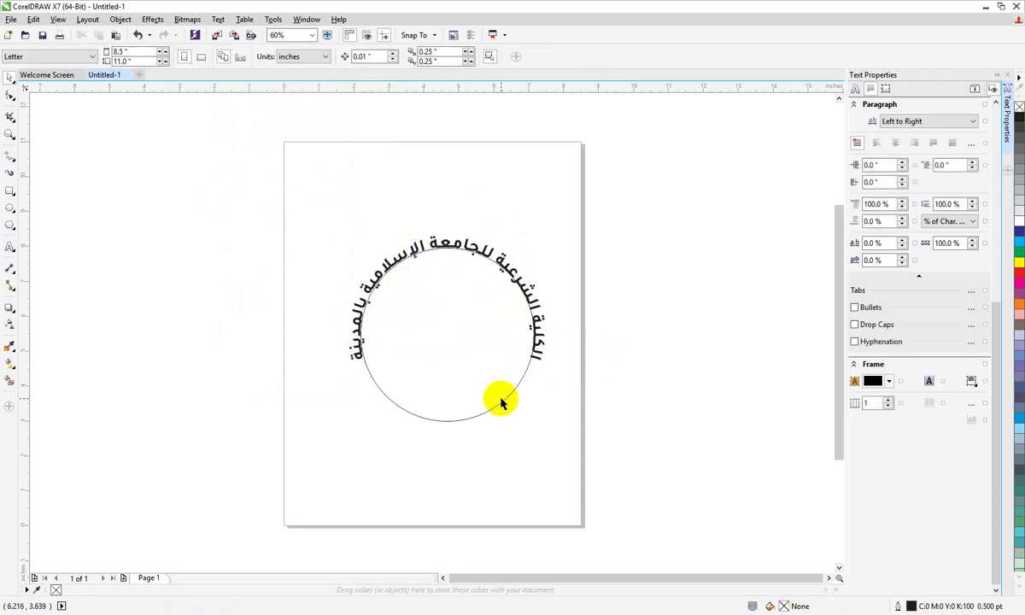
pyautogui.hotkey('ctrl', 'shift', 'z')
pyautogui.keyDown('ctrl'); pyautogui.click(530, 289); pyautogui.keyUp('ctrl')
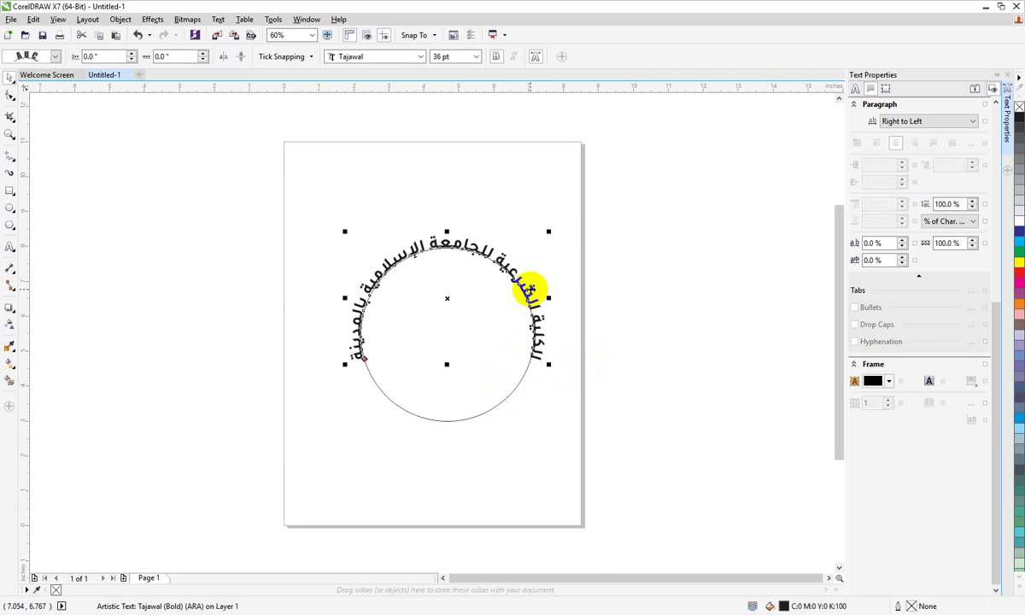
pyautogui.moveTo(530, 289); pyautogui.dragTo(421, 315)
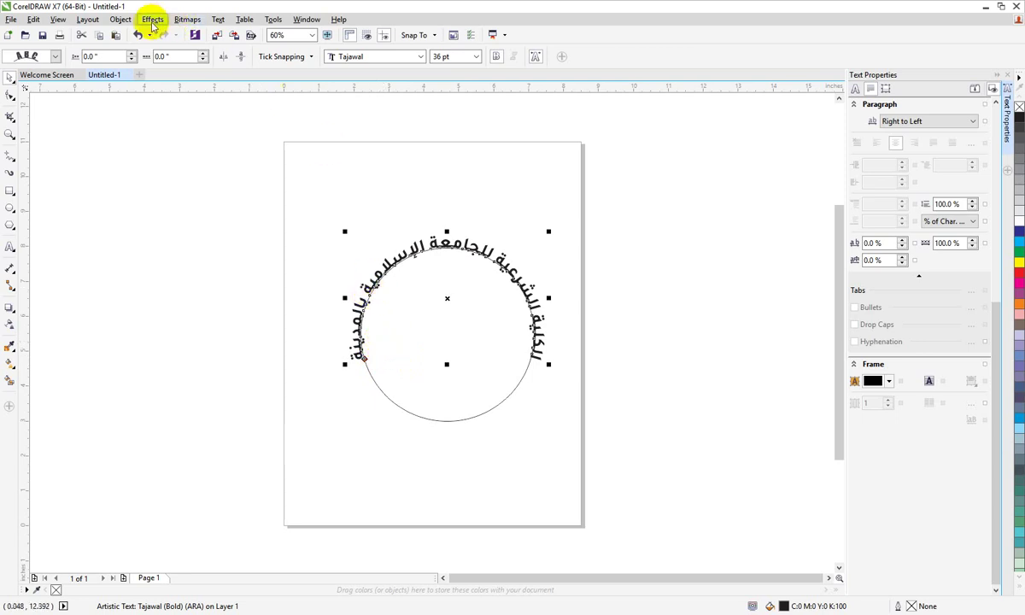
# - Try to break the curved text apart with only the text selected, without its circle
pyautogui.click(119, 20)
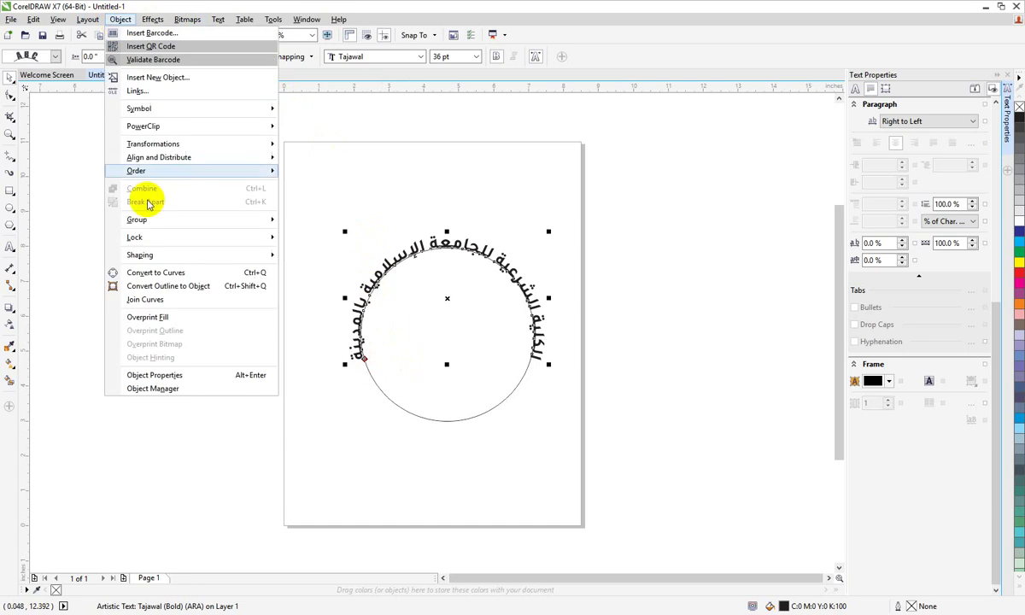
pyautogui.click(469, 235)
pyautogui.click(423, 236)
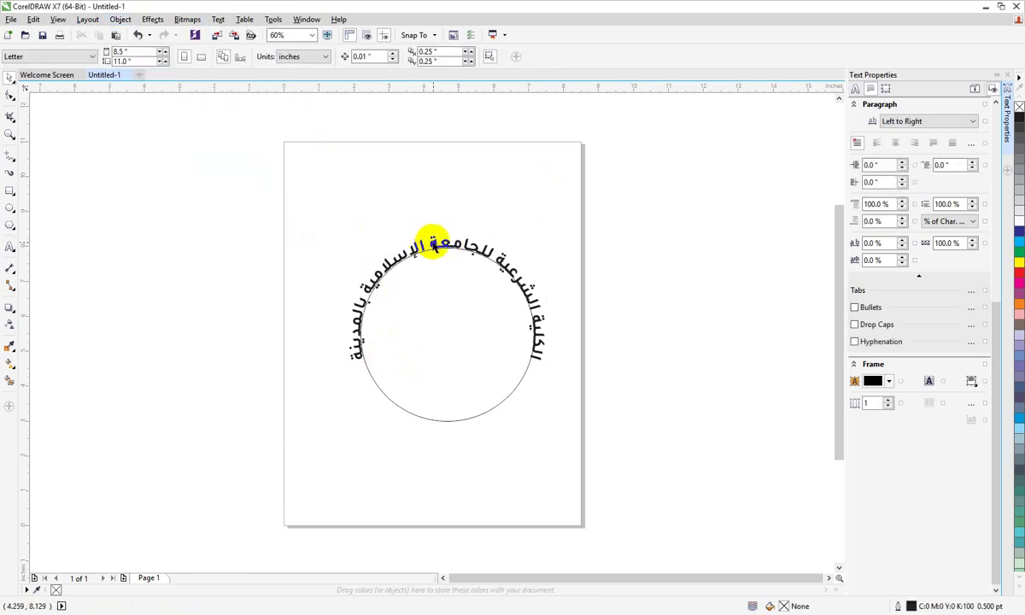
pyautogui.click(434, 241)
pyautogui.click(434, 242)
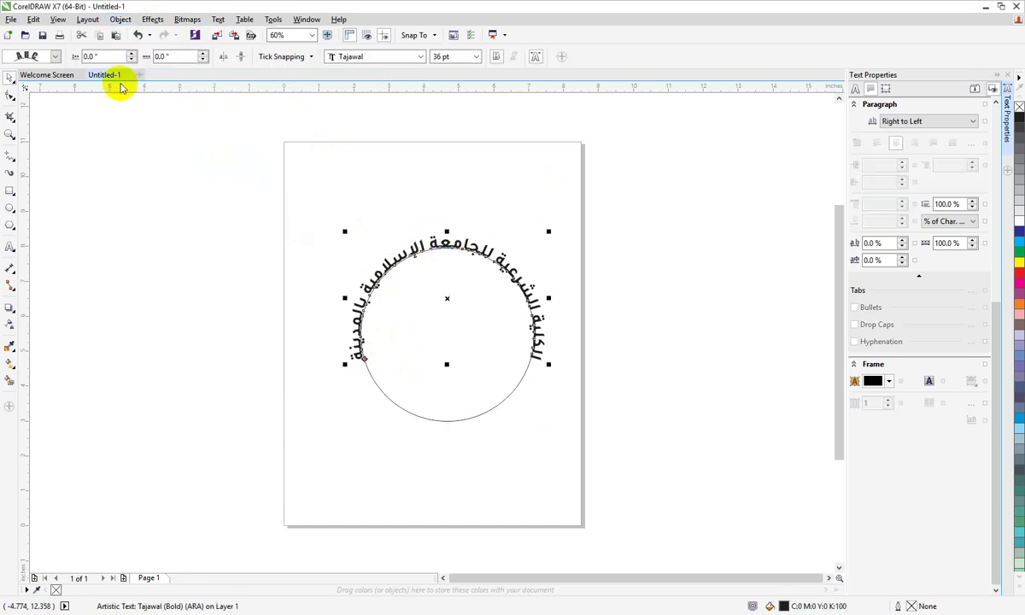
pyautogui.click(120, 19)
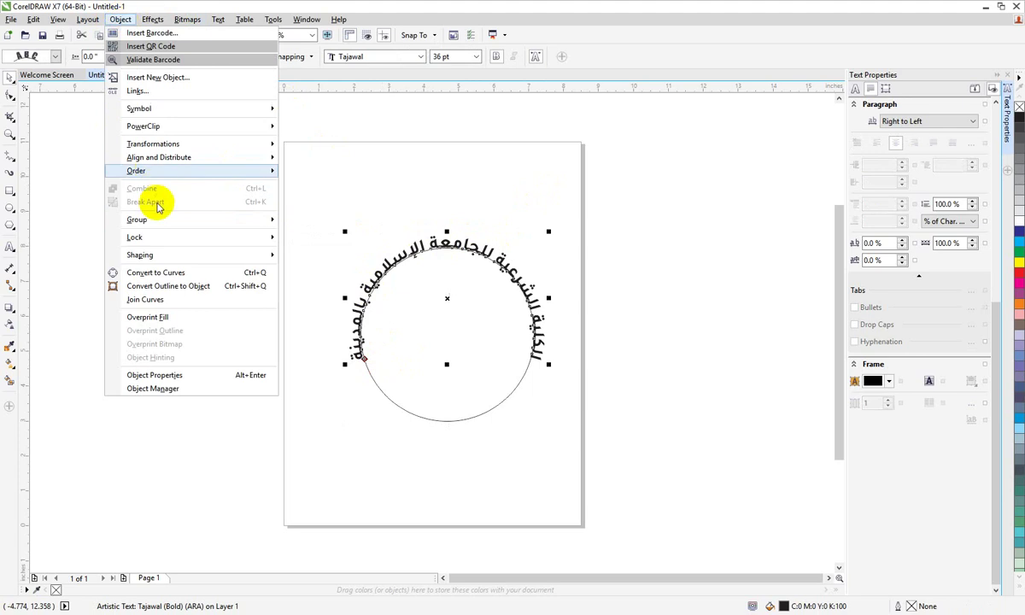
pyautogui.click(461, 214)
pyautogui.click(578, 270)
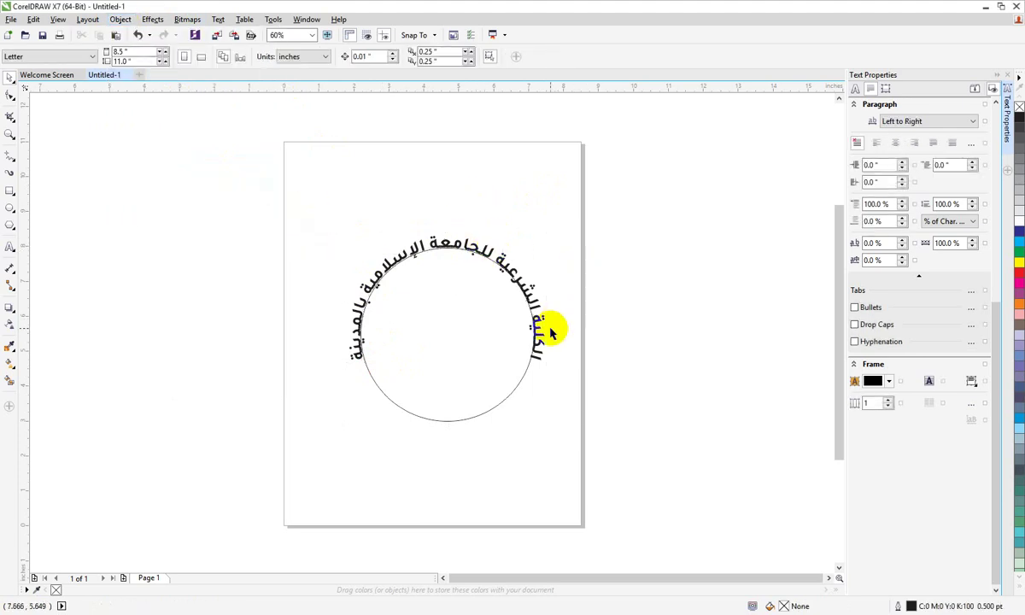
pyautogui.click(537, 349)
pyautogui.click(538, 351)
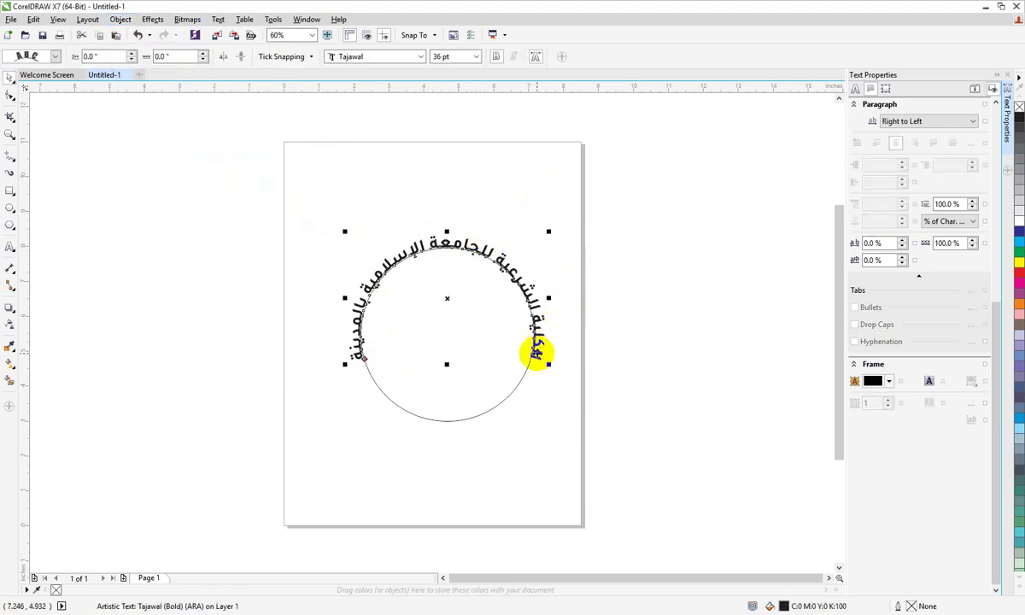
# - Select the text together with its circular path and break it apart to separate the curved text from the circle
pyautogui.click(526, 363)
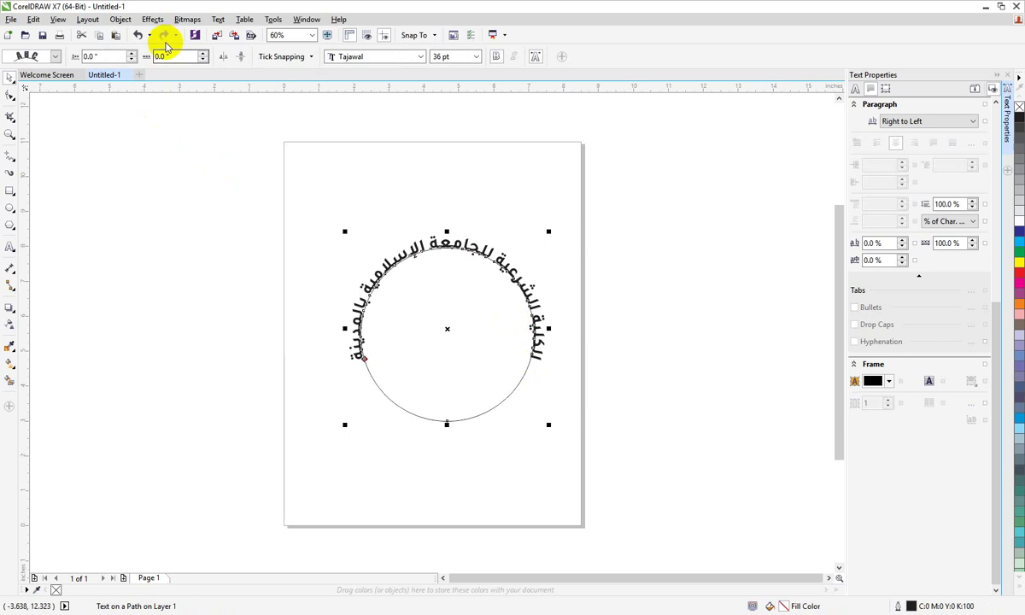
pyautogui.click(124, 19)
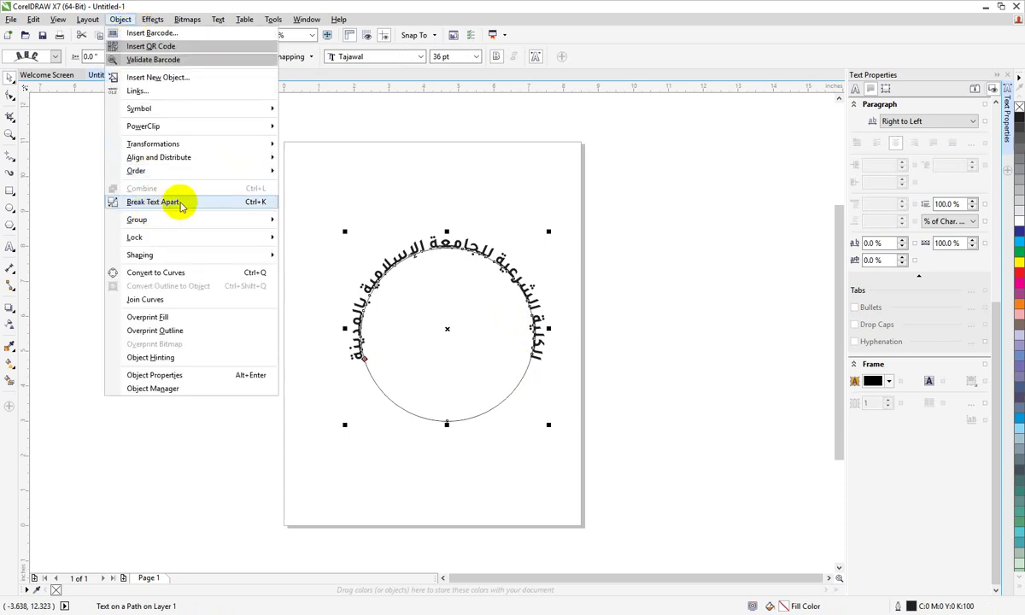
pyautogui.click(154, 202)
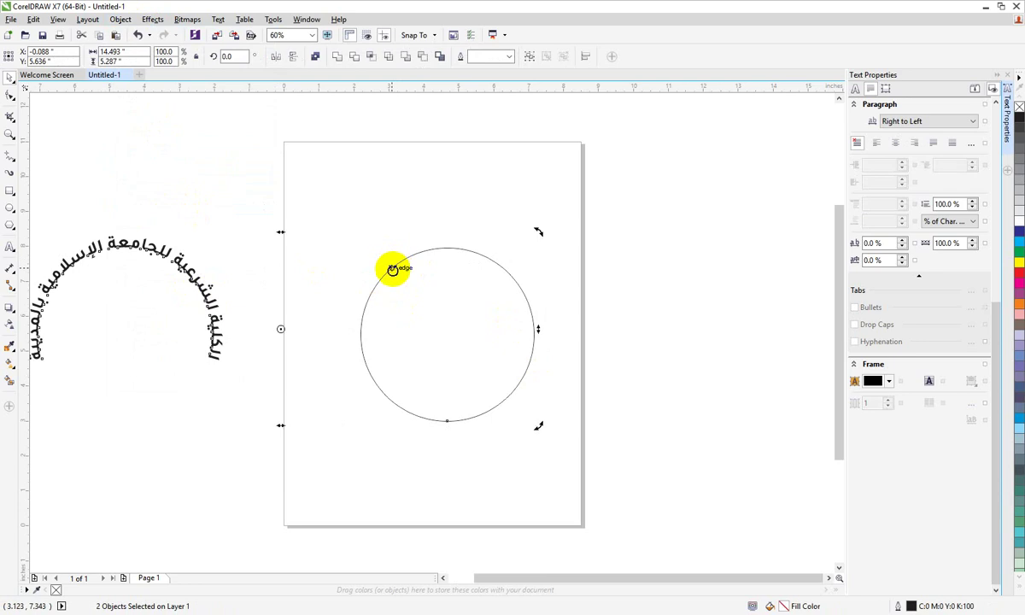
pyautogui.hotkey('ctrl', 'z')
pyautogui.hotkey('ctrl', 'shift', 'z')
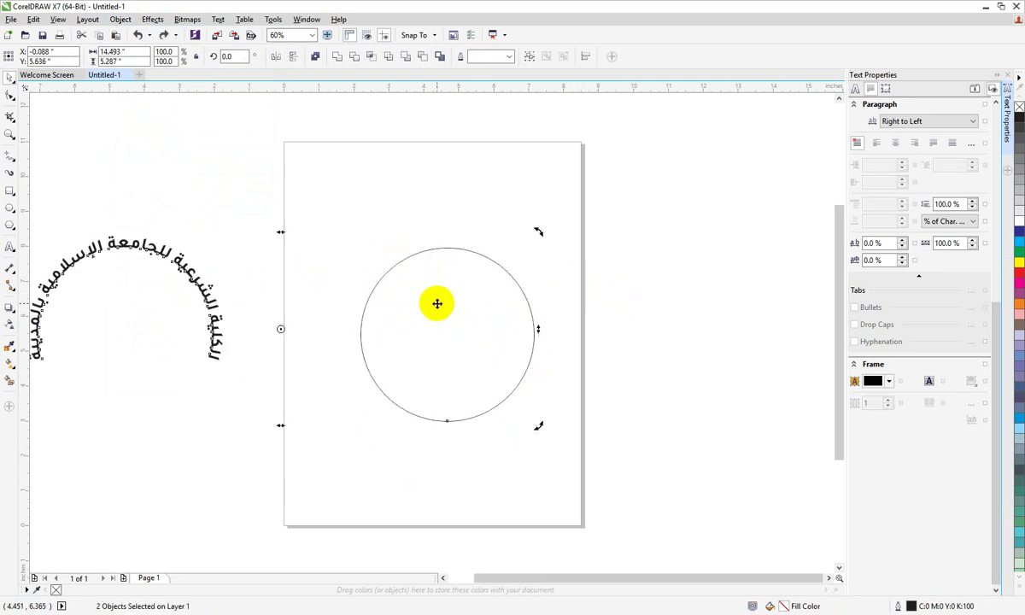
# - Move the circle off the right side of the page and place the curved text on the page at about X 3.85", Y 5.46"
pyautogui.click(446, 304)
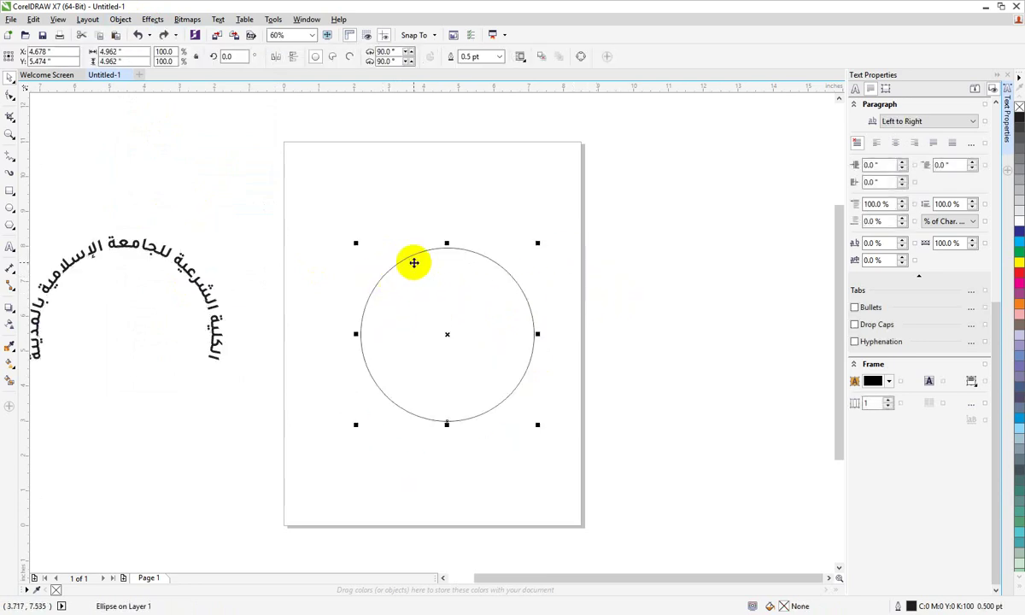
pyautogui.moveTo(408, 258); pyautogui.dragTo(671, 257)
pyautogui.click(196, 254)
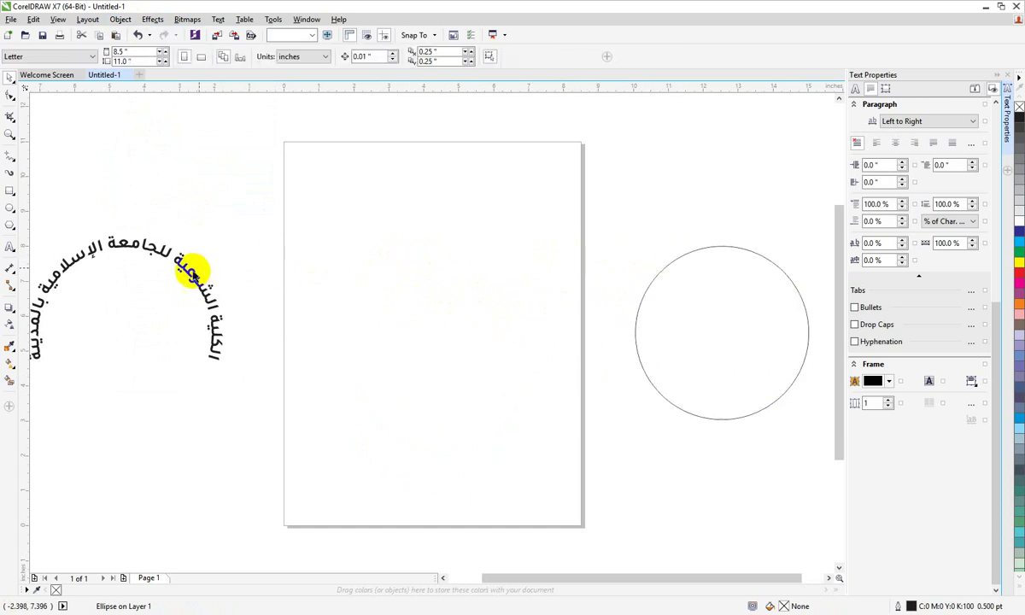
pyautogui.click(182, 272)
pyautogui.moveTo(183, 268); pyautogui.dragTo(476, 301)
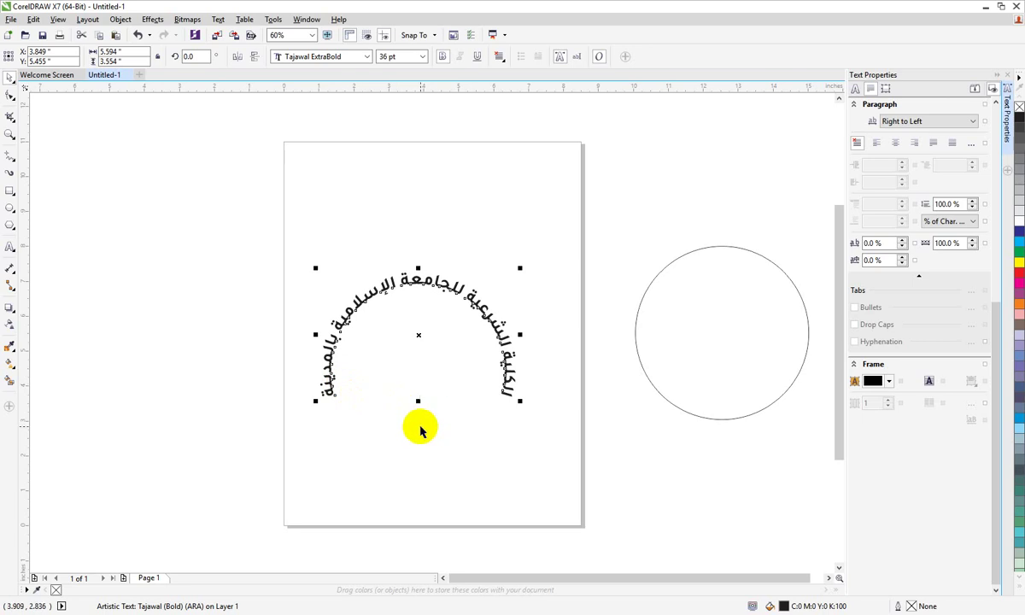
pyautogui.click(452, 427)
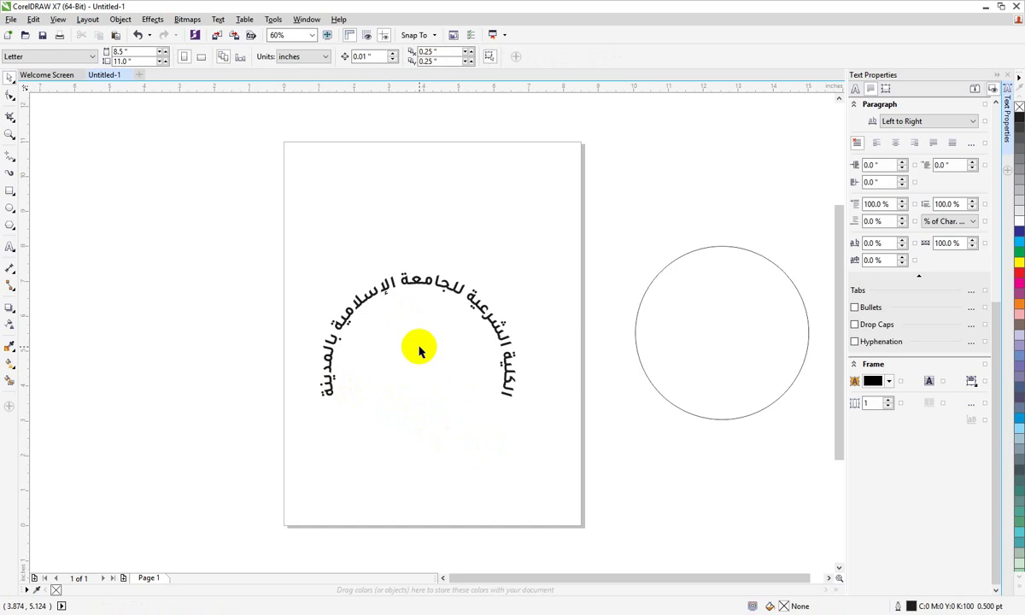
# - Examine the joins between neighbouring letters along the curved text up close
pyautogui.scroll(5, 418, 350)
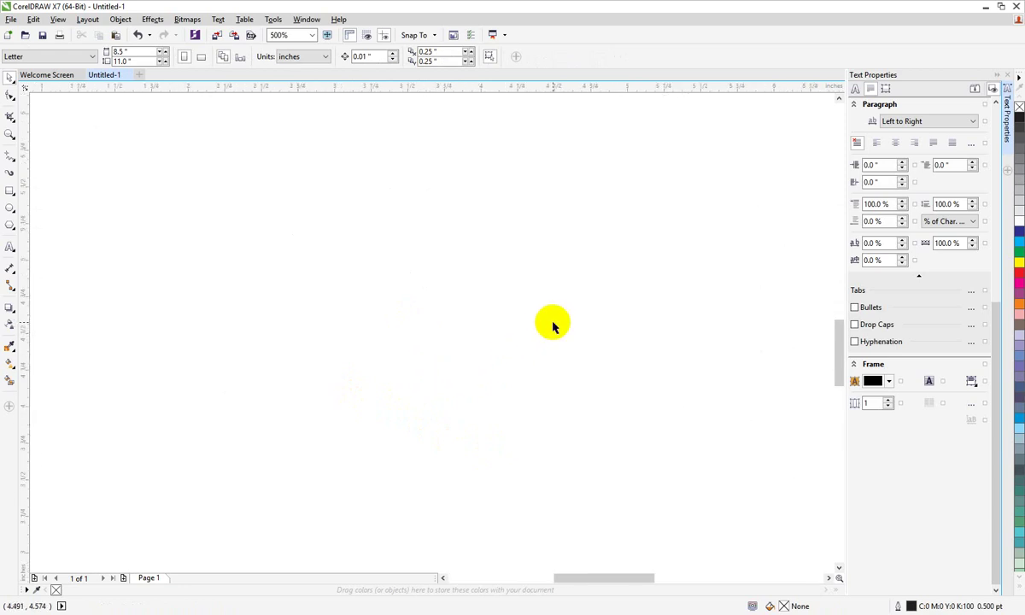
pyautogui.scroll(-3, 553, 325)
pyautogui.scroll(2, 650, 297)
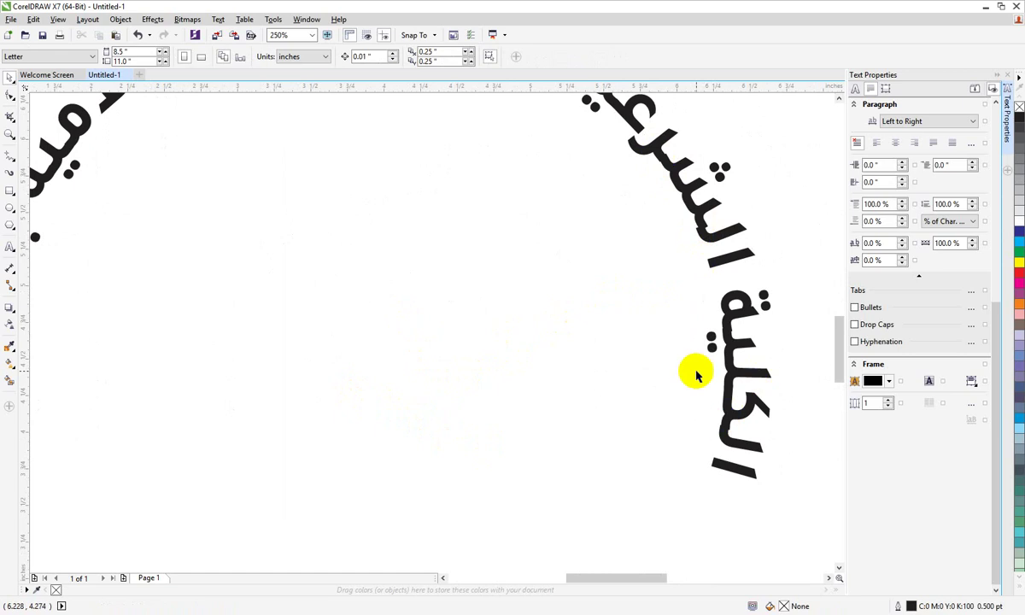
pyautogui.click(752, 368)
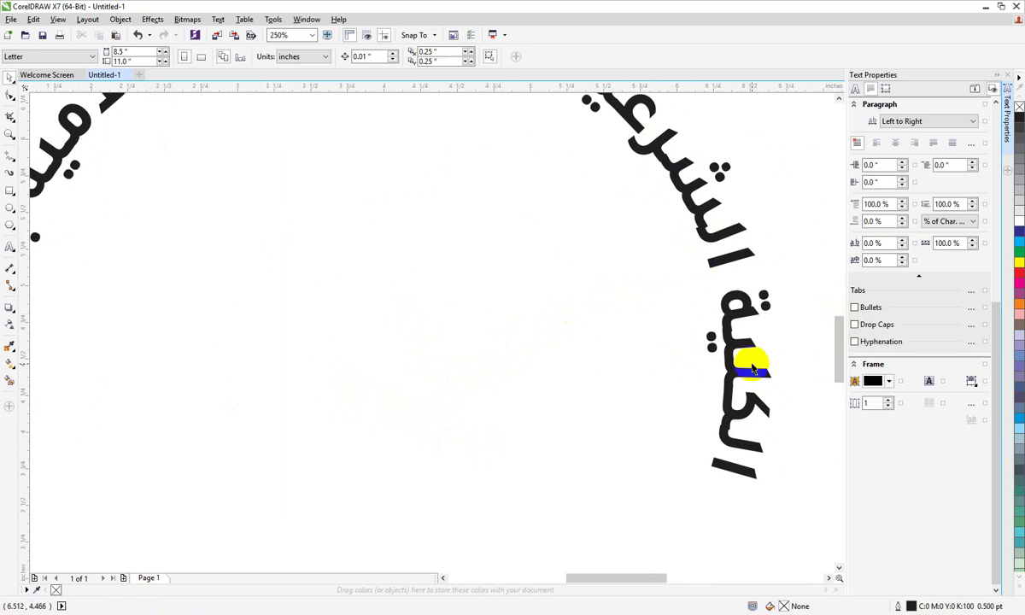
pyautogui.press('h')
pyautogui.moveTo(689, 293); pyautogui.dragTo(662, 394)
pyautogui.moveTo(481, 233); pyautogui.dragTo(524, 267)
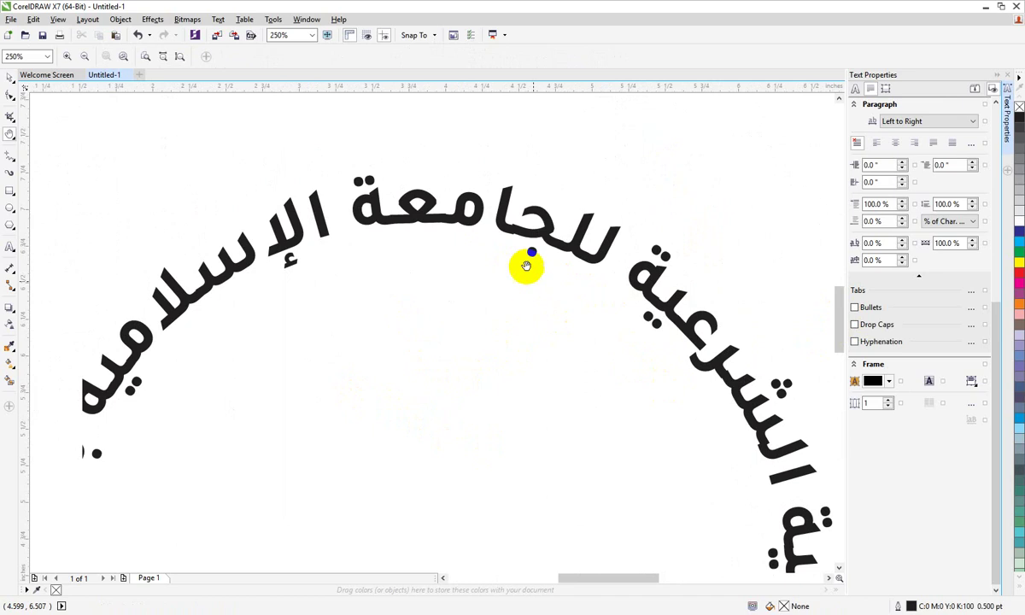
pyautogui.moveTo(219, 313); pyautogui.dragTo(157, 303)
pyautogui.moveTo(237, 221); pyautogui.dragTo(355, 267)
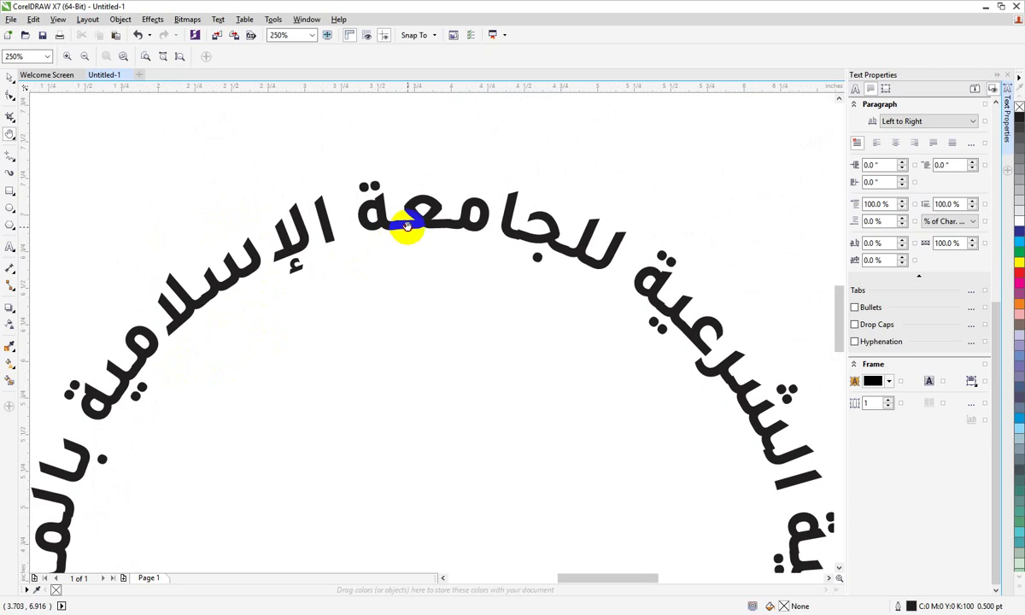
# - Weld the curved Arabic text so its overlapping letters merge into a single curve
pyautogui.click(10, 78)
pyautogui.click(297, 241)
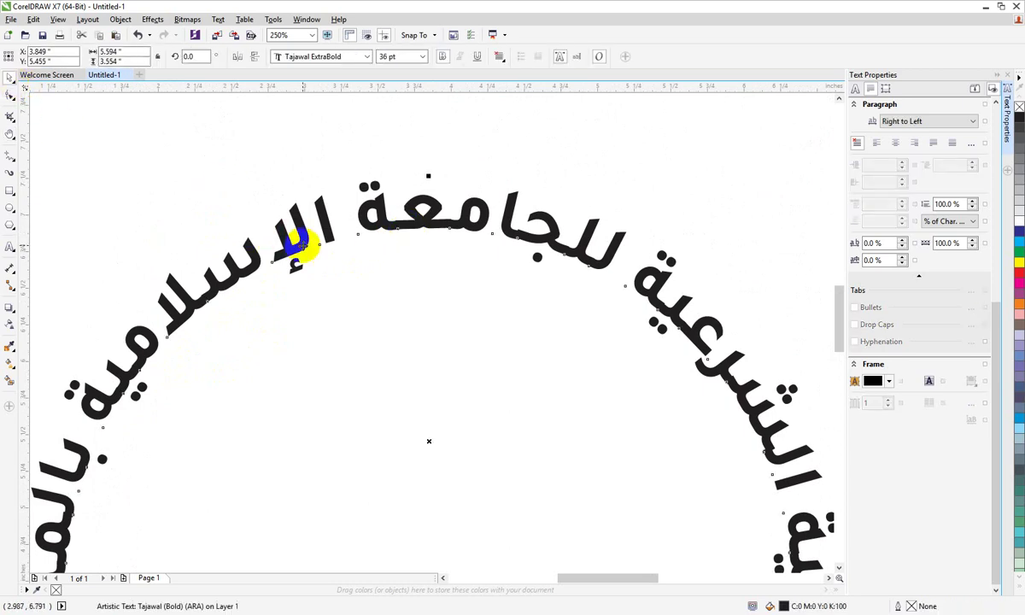
pyautogui.click(151, 19)
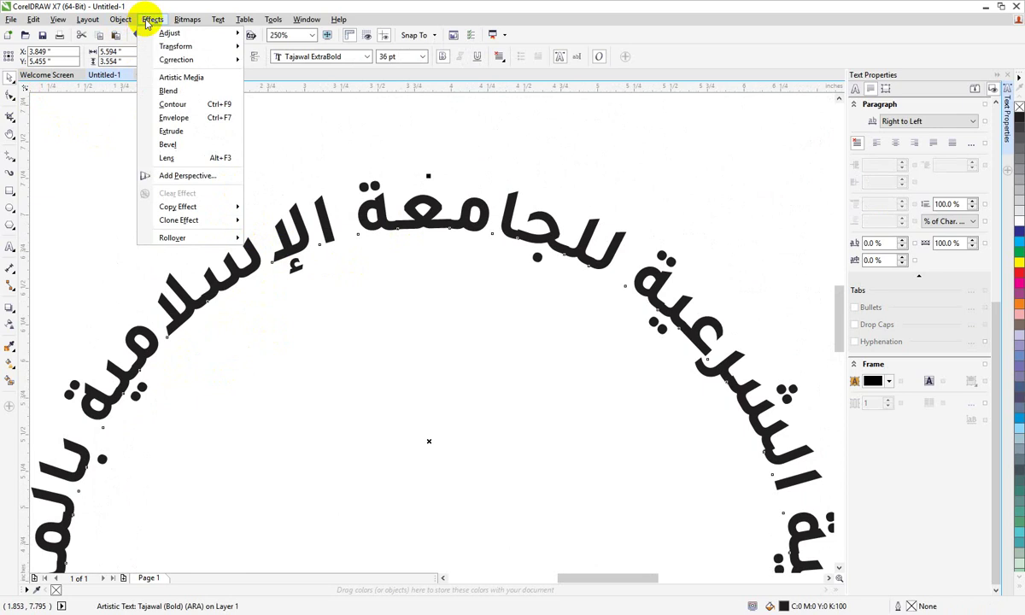
pyautogui.moveTo(121, 23)
pyautogui.moveTo(141, 237)
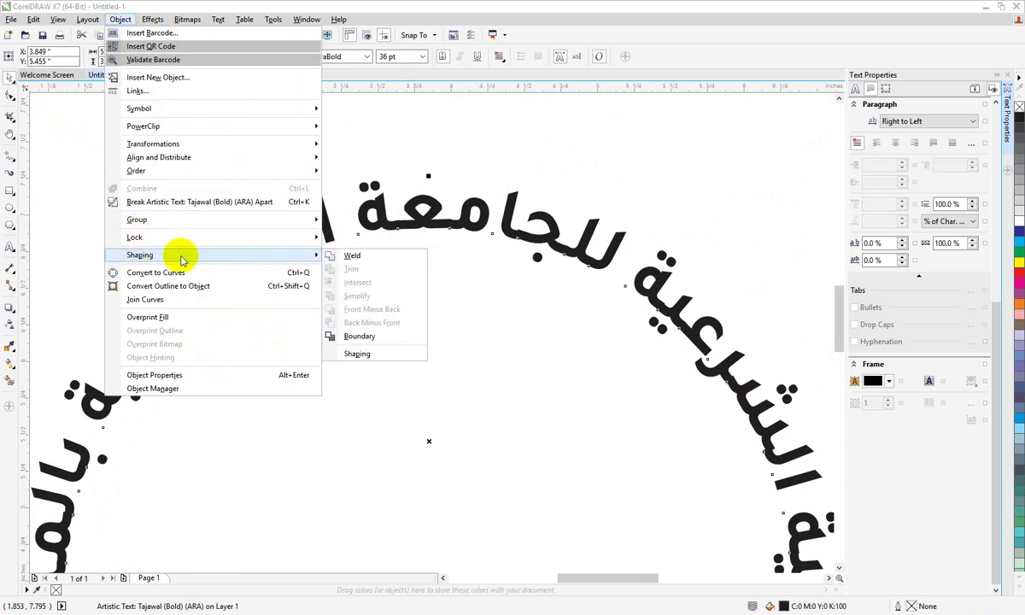
pyautogui.click(361, 260)
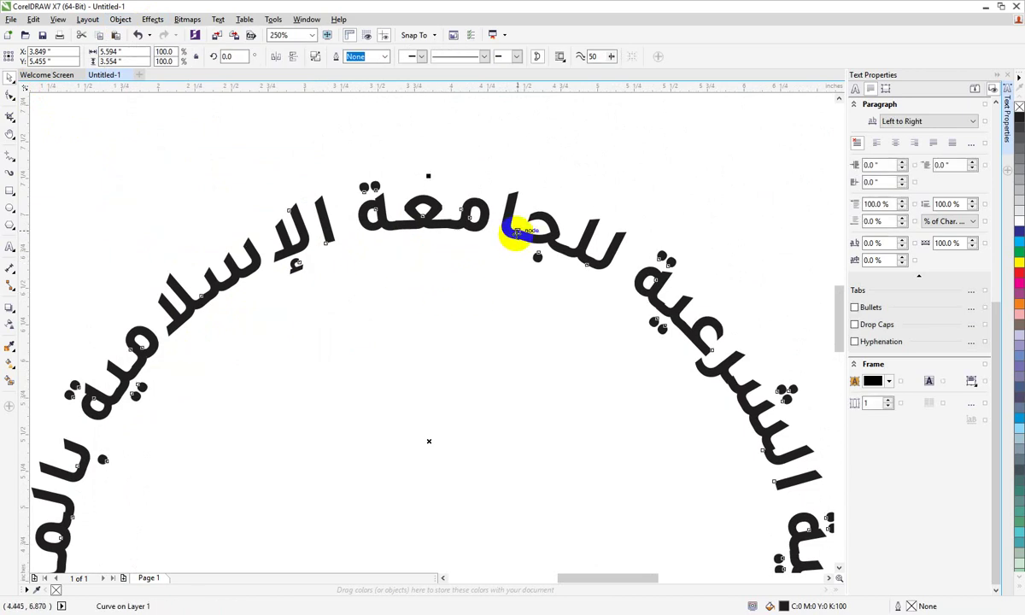
# - Smooth the stepped join between the alef and jeem in للجامعة by aligning the nodes on its upper and lower edges
pyautogui.click(458, 297)
pyautogui.scroll(3, 513, 244)
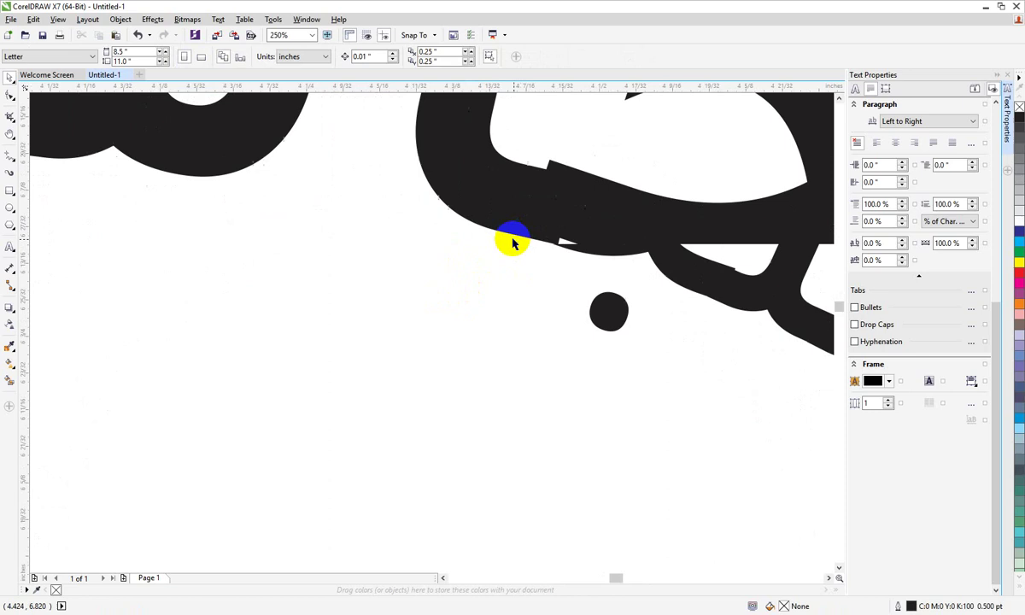
pyautogui.click(545, 181)
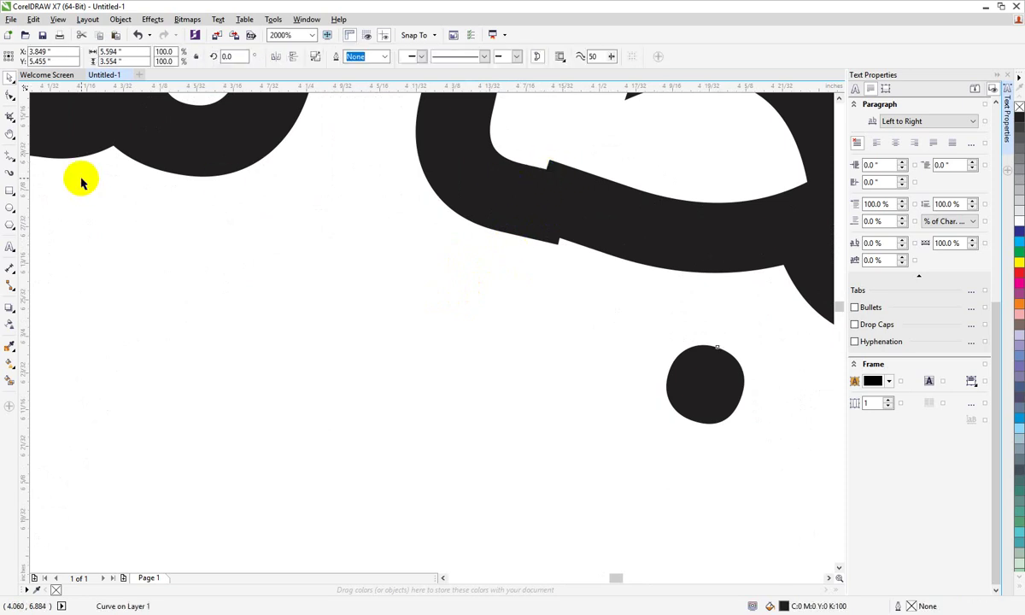
pyautogui.click(10, 94)
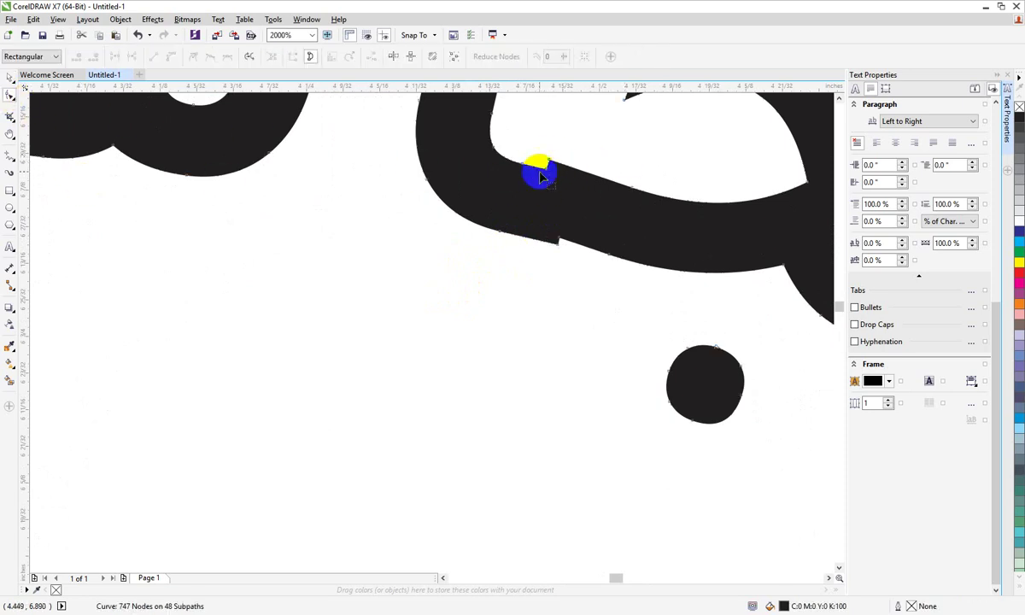
pyautogui.moveTo(550, 162); pyautogui.dragTo(549, 173)
pyautogui.click(562, 242)
pyautogui.moveTo(560, 242); pyautogui.dragTo(556, 237)
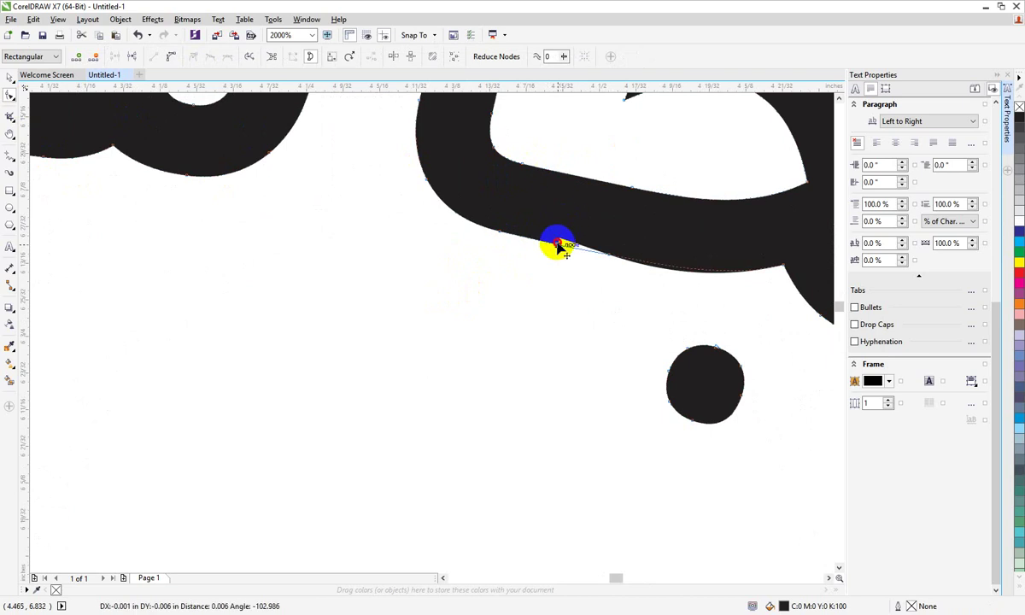
pyautogui.click(621, 261)
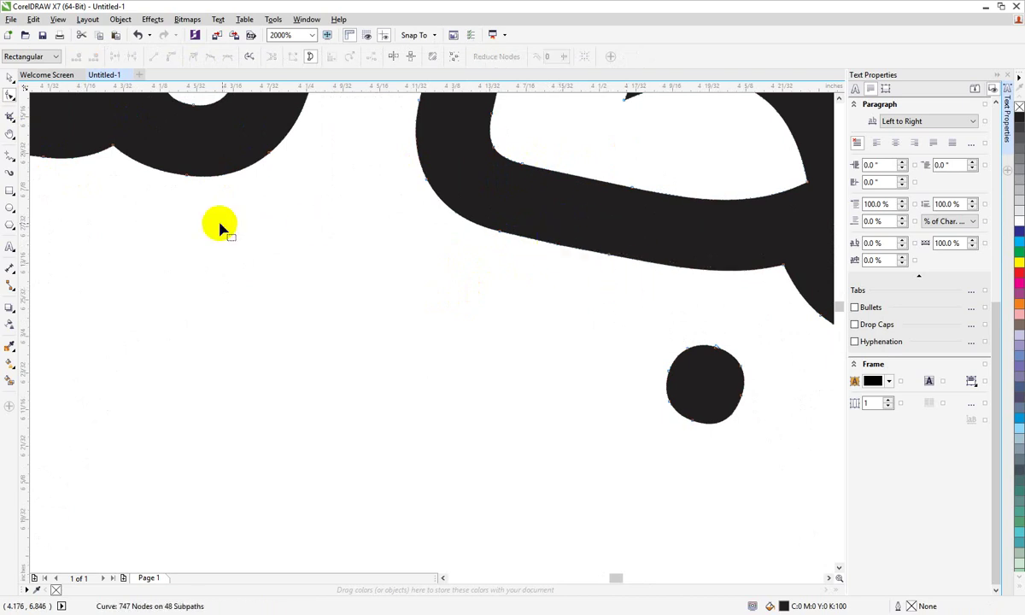
# - Examine the smoothed alef-jeem join and the joins between the neighbouring letters of للجامعة up close
pyautogui.click(553, 188)
pyautogui.click(551, 243)
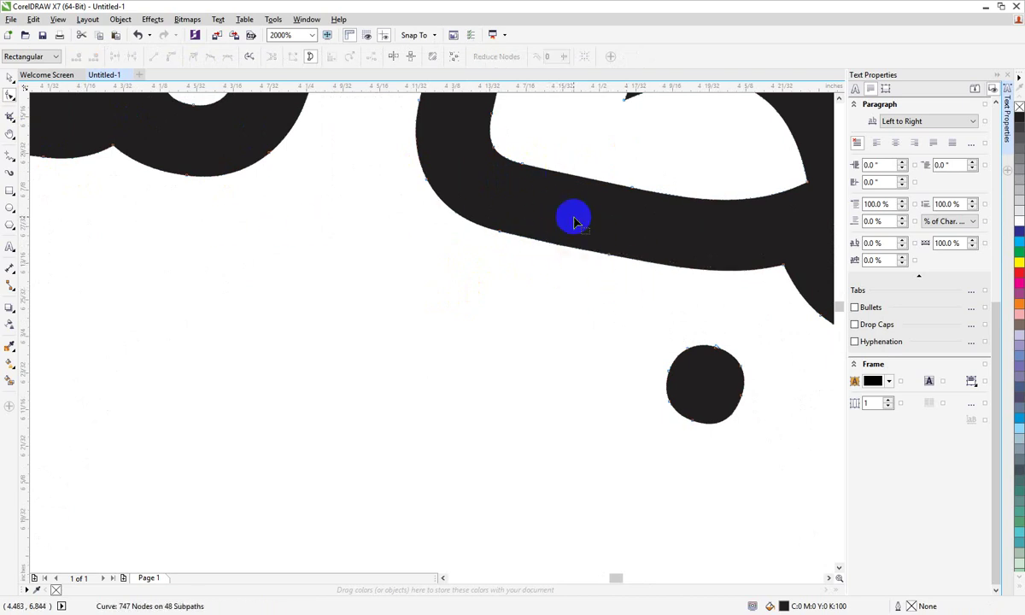
pyautogui.scroll(-2, 380, 233)
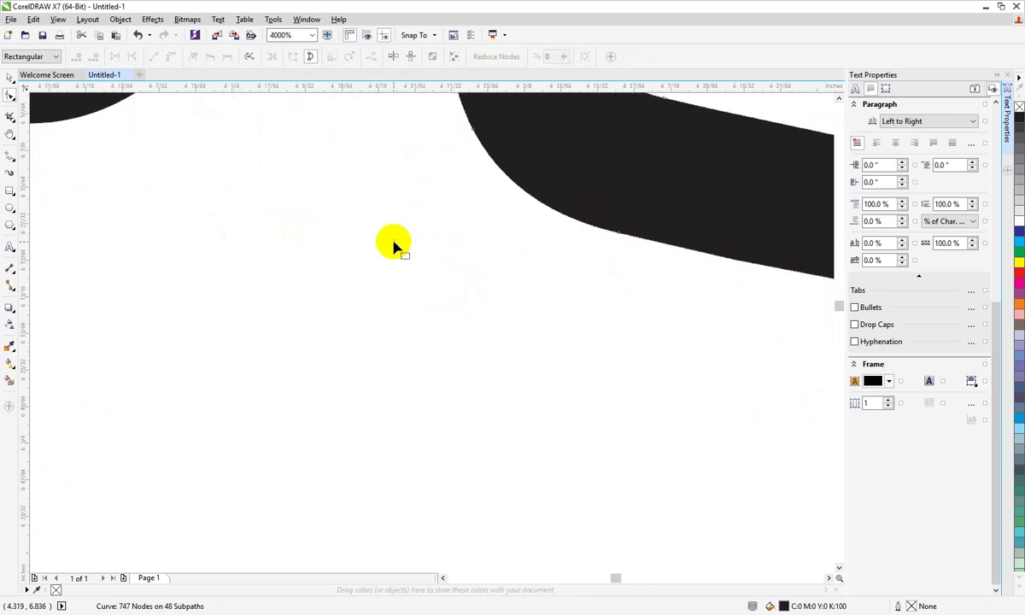
pyautogui.moveTo(661, 286); pyautogui.dragTo(693, 297)
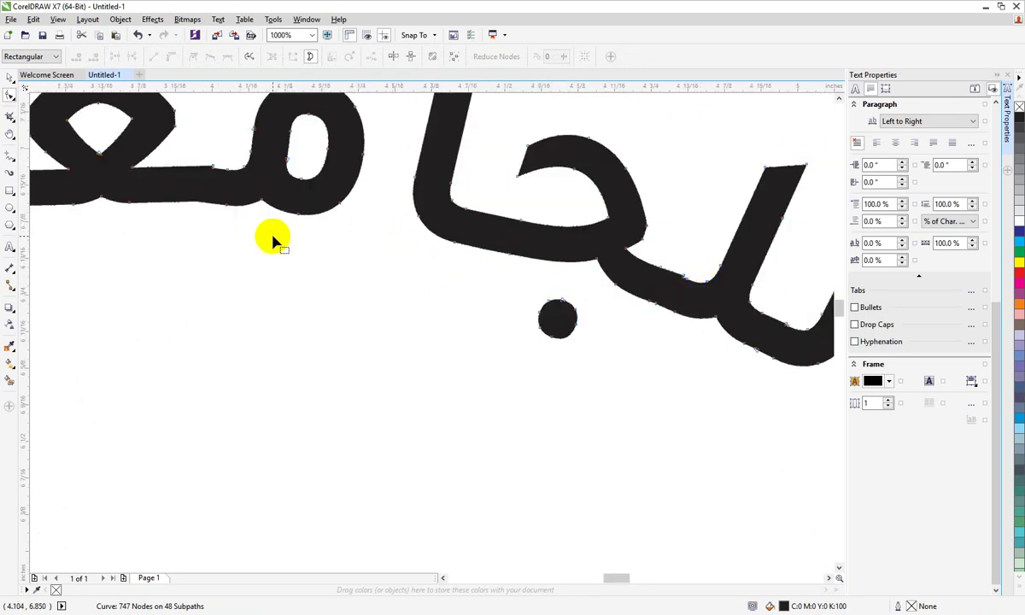
pyautogui.click(201, 194)
pyautogui.click(31, 199)
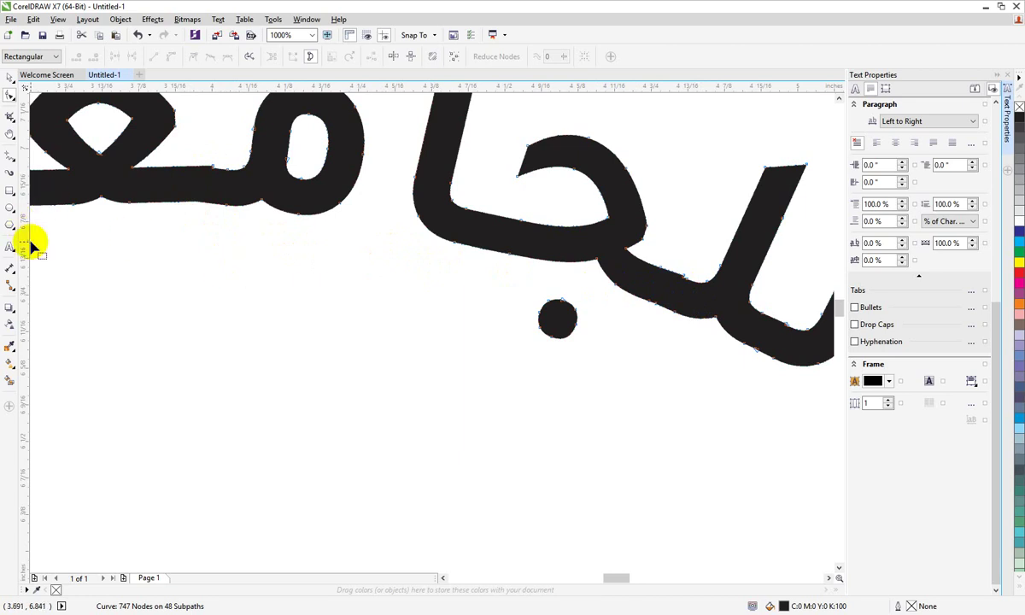
pyautogui.press('h')
pyautogui.moveTo(294, 231); pyautogui.dragTo(563, 351)
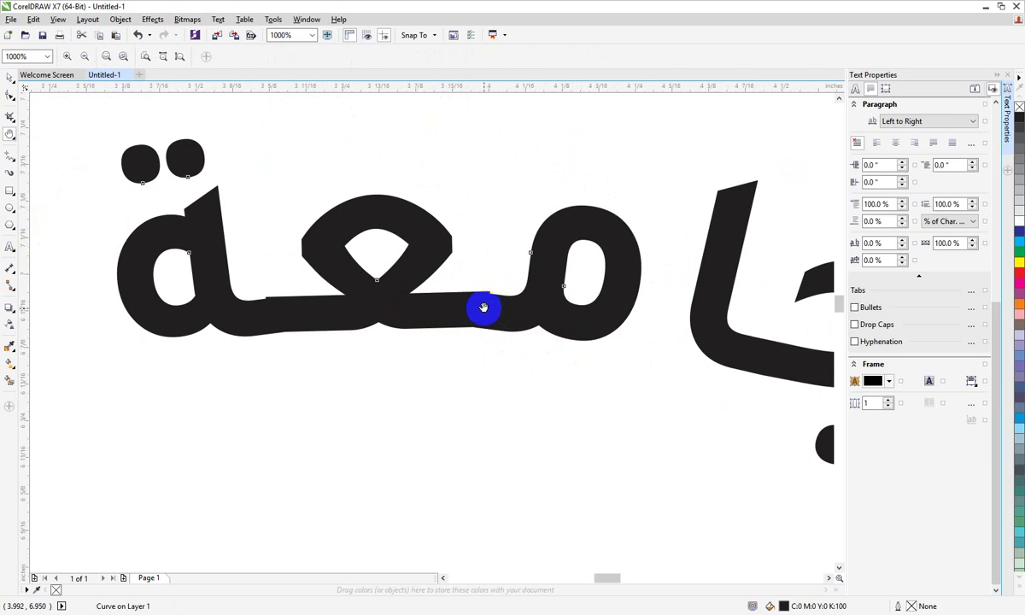
pyautogui.press('space')
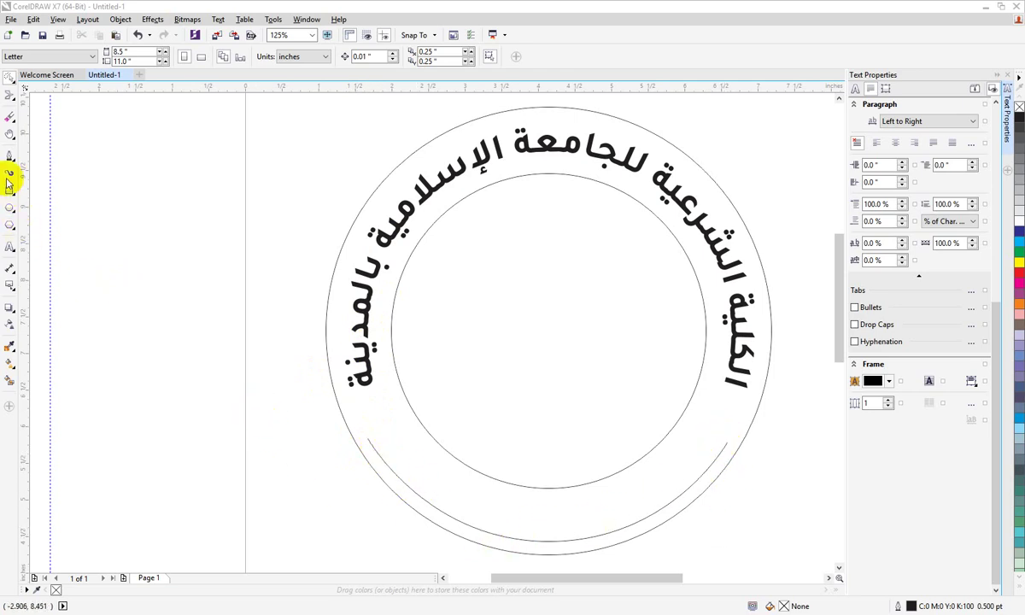
# - Add the artistic text "خاصة للبنات" outside the circular design, with its direction set to Right to Left
pyautogui.click(14, 252)
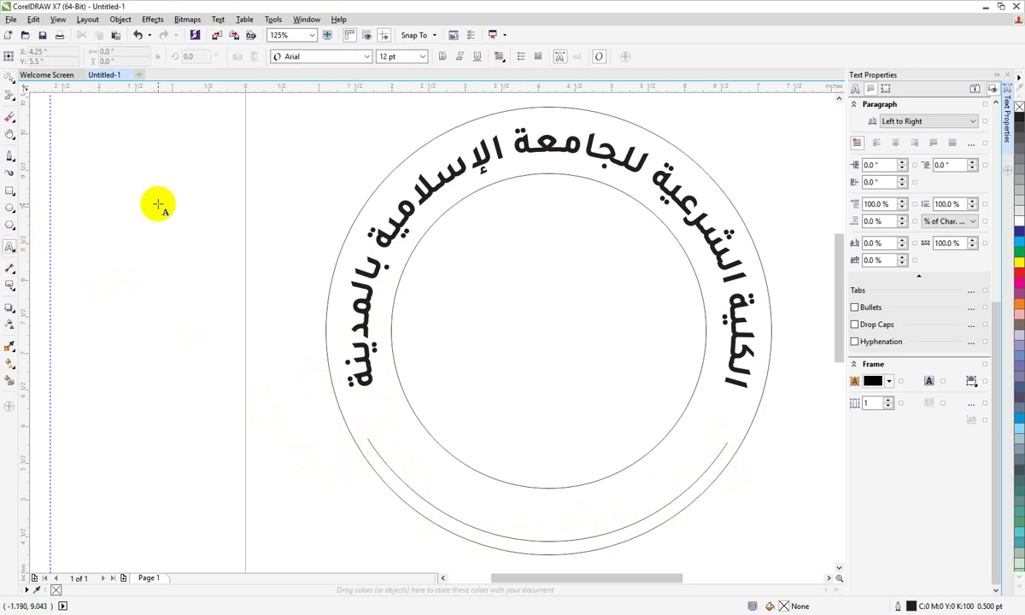
pyautogui.click(184, 198)
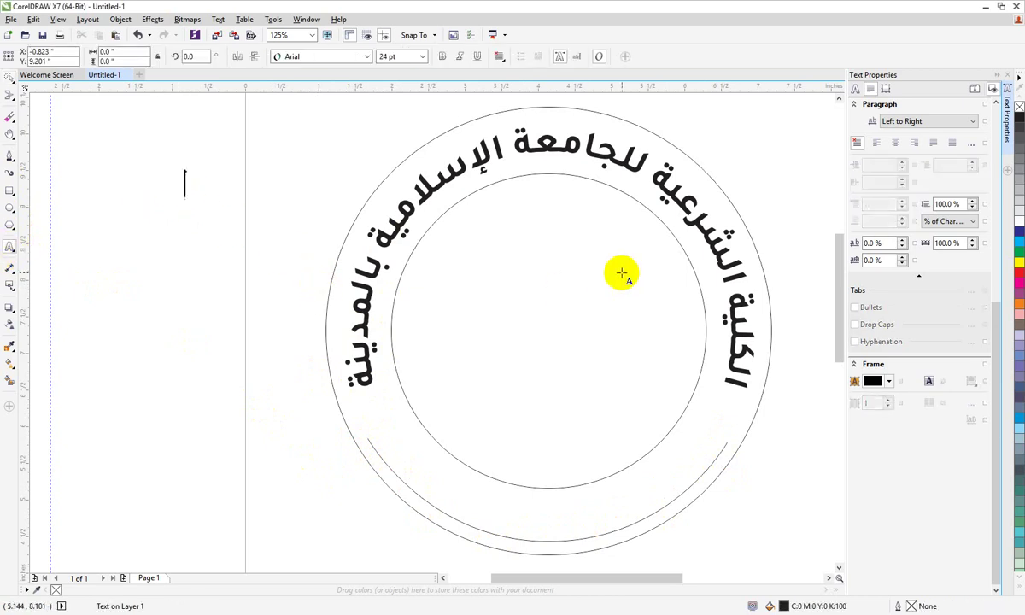
pyautogui.click(914, 123)
pyautogui.click(907, 143)
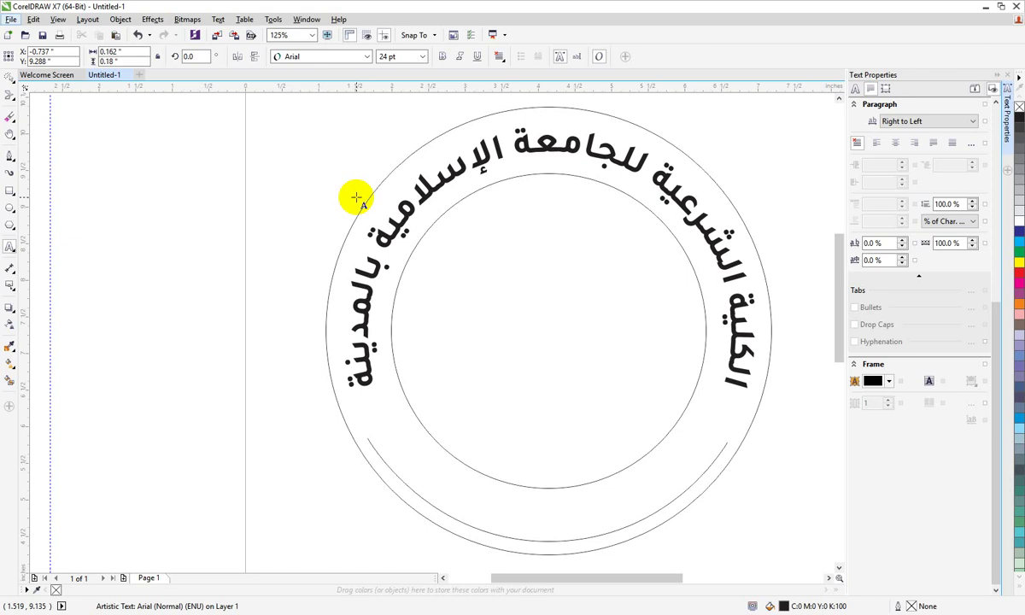
pyautogui.click(243, 170)
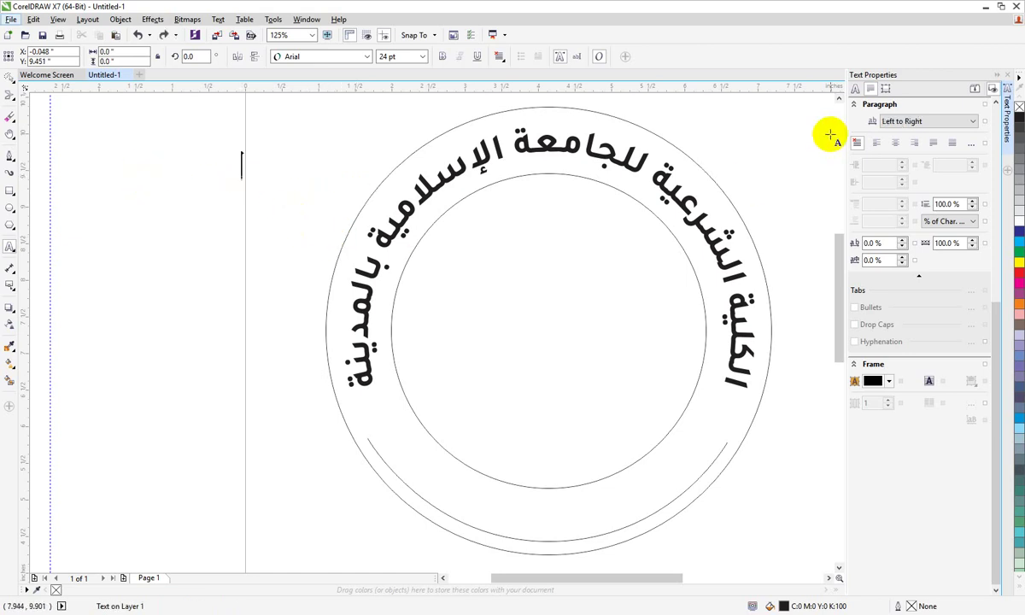
pyautogui.click(888, 122)
pyautogui.click(911, 142)
pyautogui.moveTo(383, 241); pyautogui.dragTo(376, 254)
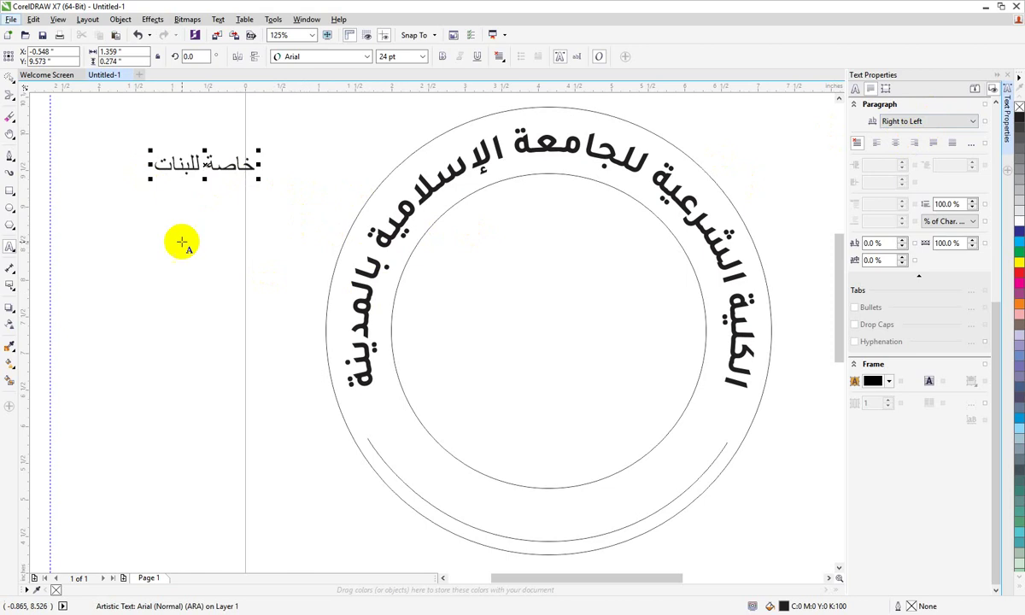
# - Move the text خاصة للبنات down beside the lower arc, to about X 0.20", Y 5.69"
pyautogui.click(165, 162)
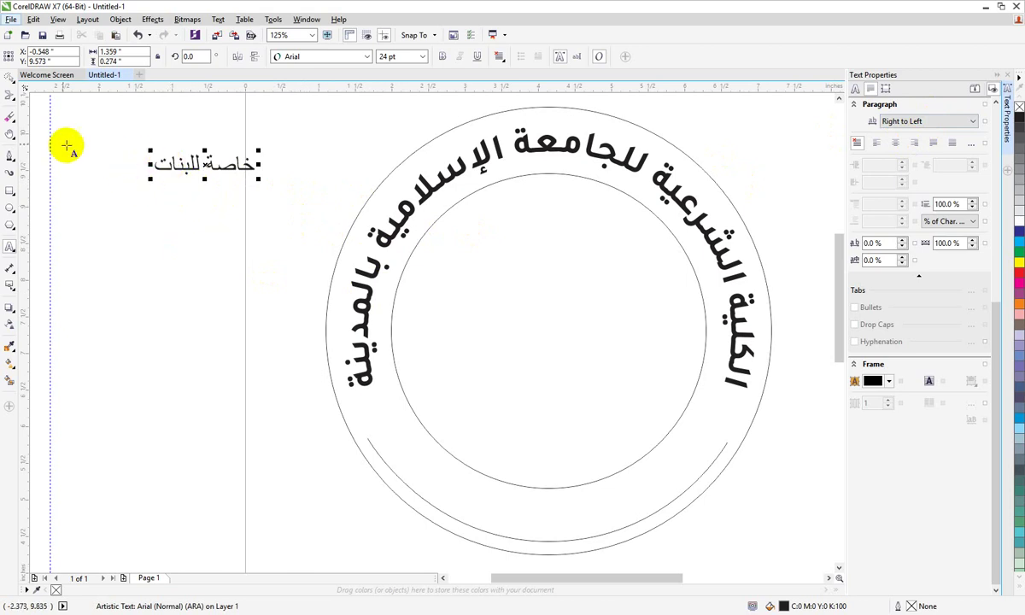
pyautogui.click(7, 83)
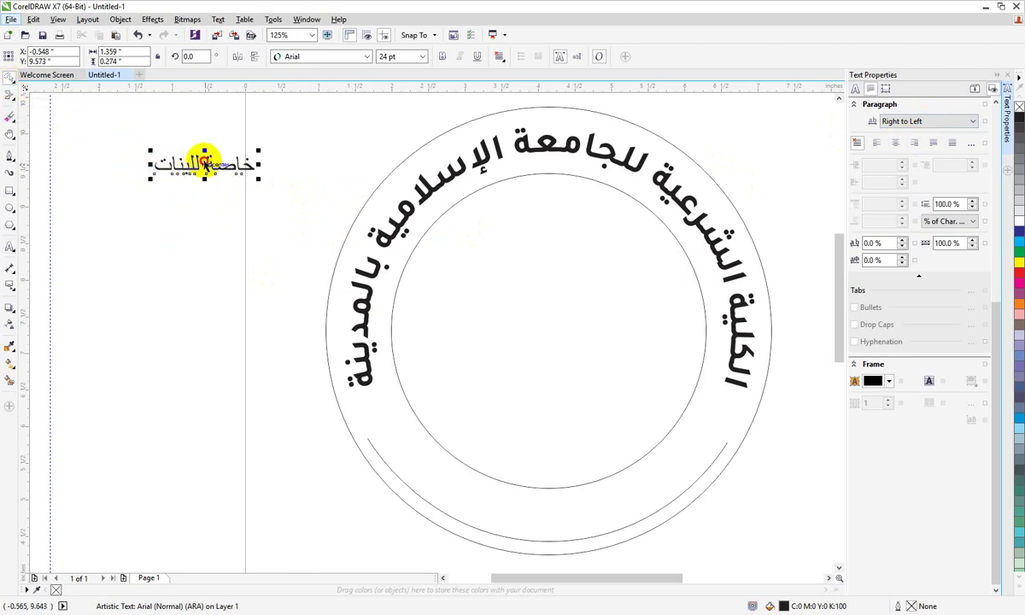
pyautogui.moveTo(206, 161); pyautogui.dragTo(267, 261)
pyautogui.press('Escape')
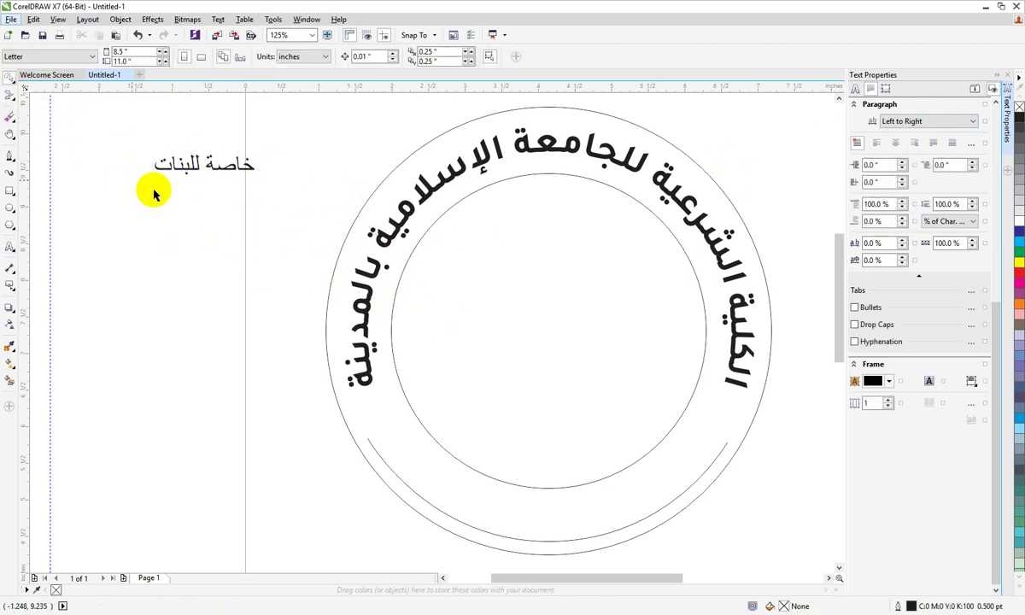
pyautogui.click(7, 75)
pyautogui.click(36, 85)
pyautogui.click(190, 164)
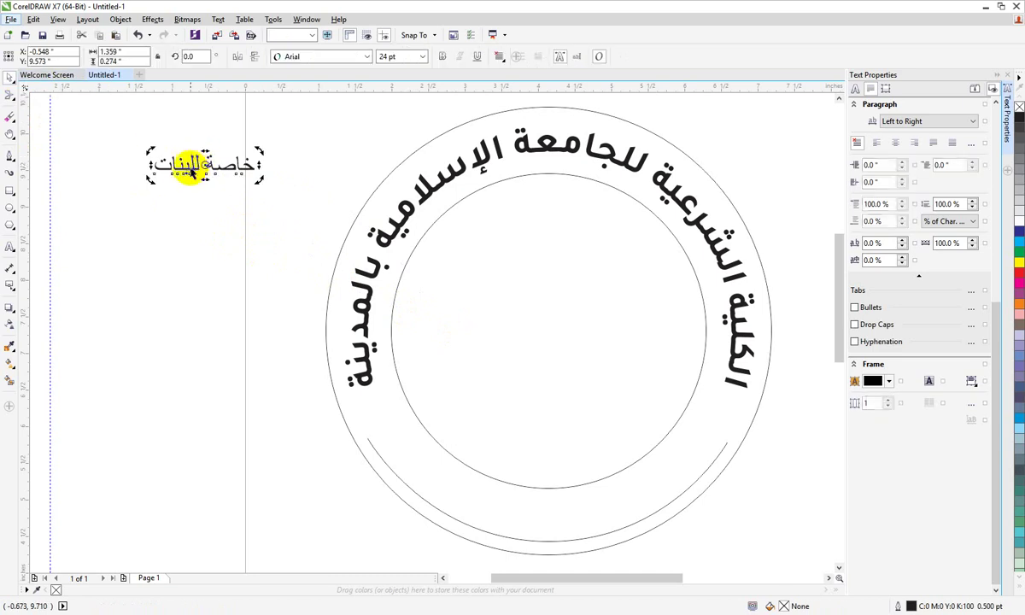
pyautogui.moveTo(190, 164); pyautogui.dragTo(246, 449)
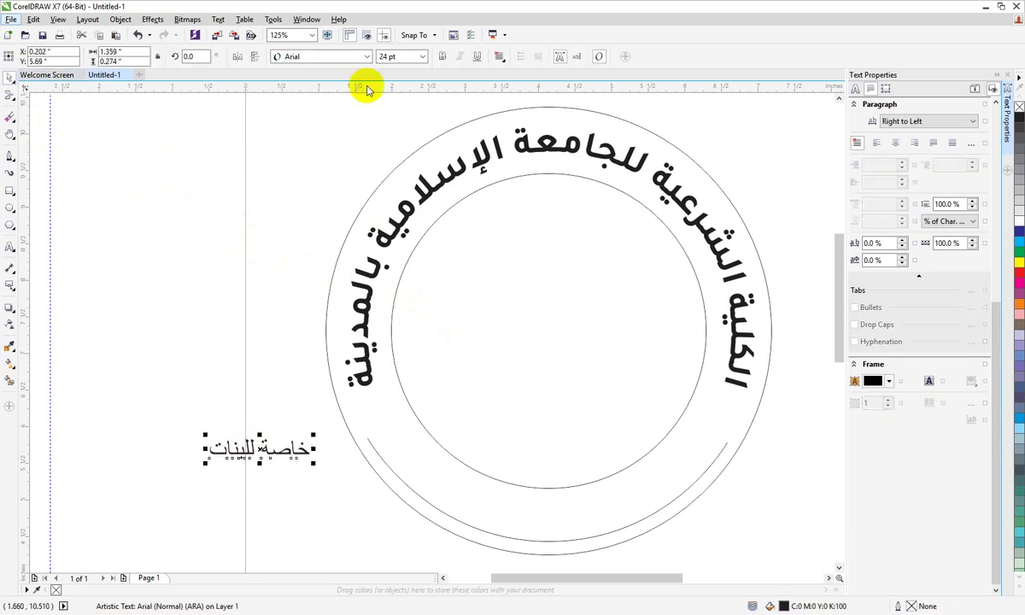
# - Duplicate the lower arc, place the copy left of the circles at about X -0.39", Y 6.01", and move the text خاصة للبنات inside it
pyautogui.click(488, 532)
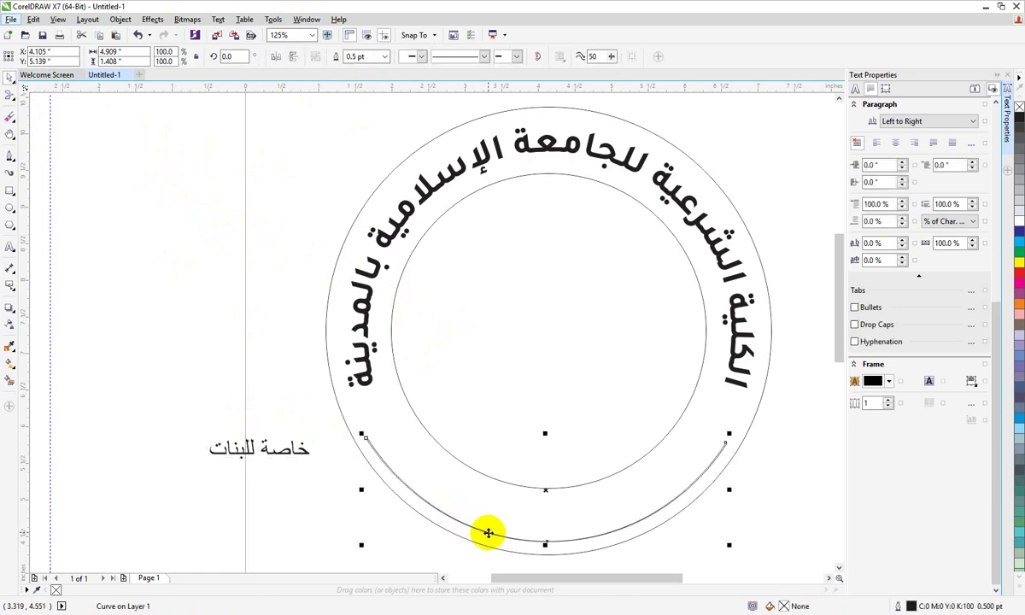
pyautogui.moveTo(488, 533); pyautogui.dragTo(488, 533)
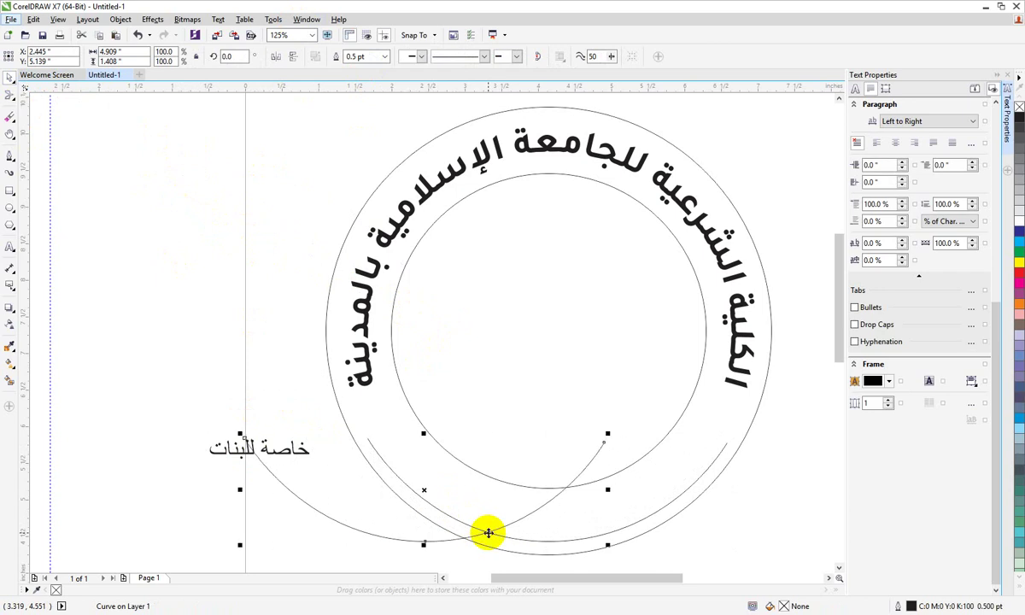
pyautogui.moveTo(385, 540); pyautogui.dragTo(175, 472)
pyautogui.moveTo(245, 451); pyautogui.dragTo(168, 396)
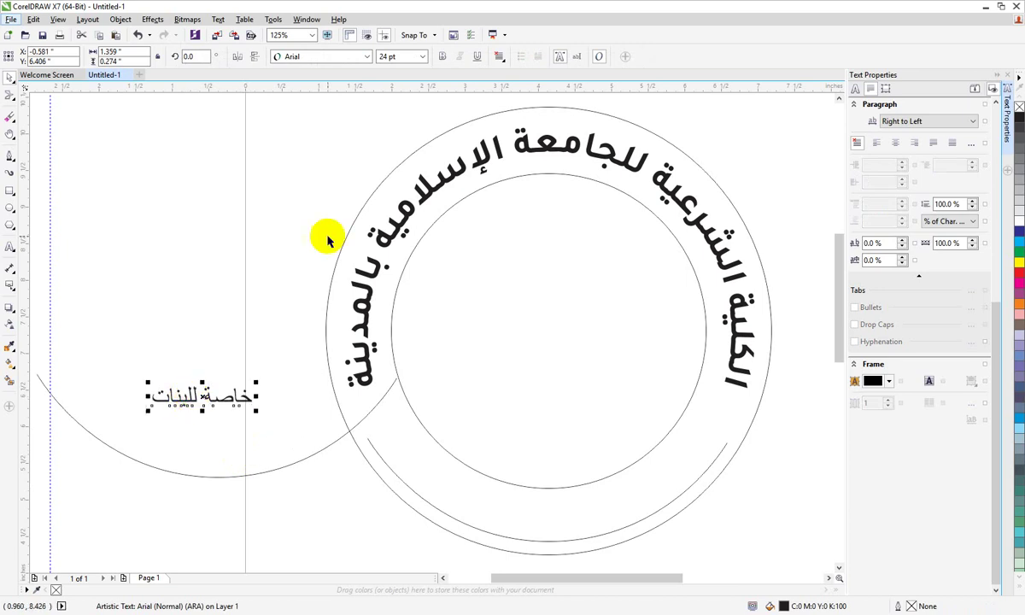
# - Set the font of the text خاصة للبنات to Tajawal ExtraBold
pyautogui.click(361, 56)
pyautogui.moveTo(331, 89)
pyautogui.moveTo(410, 71)
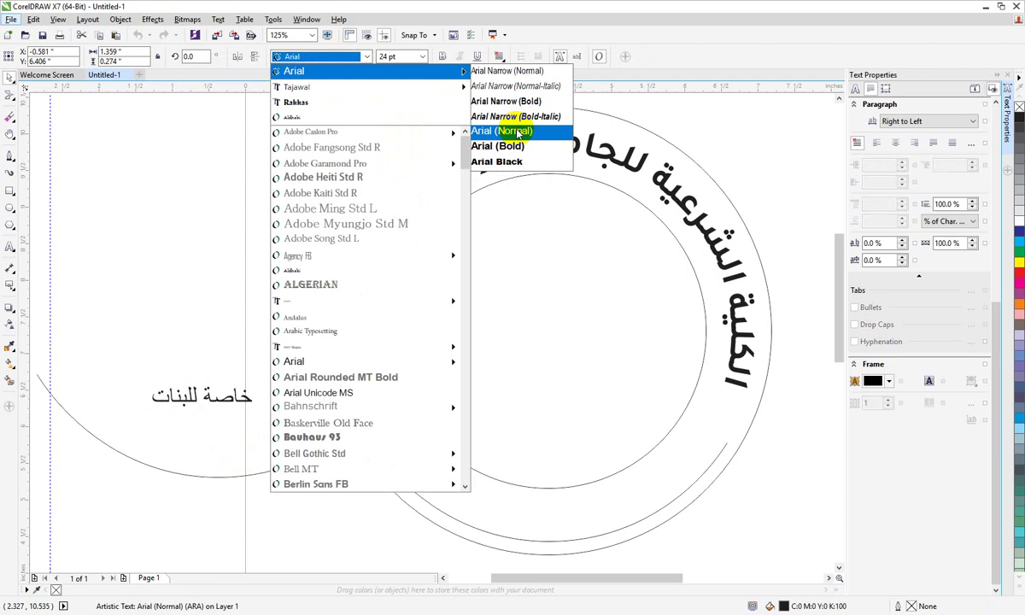
pyautogui.click(337, 87)
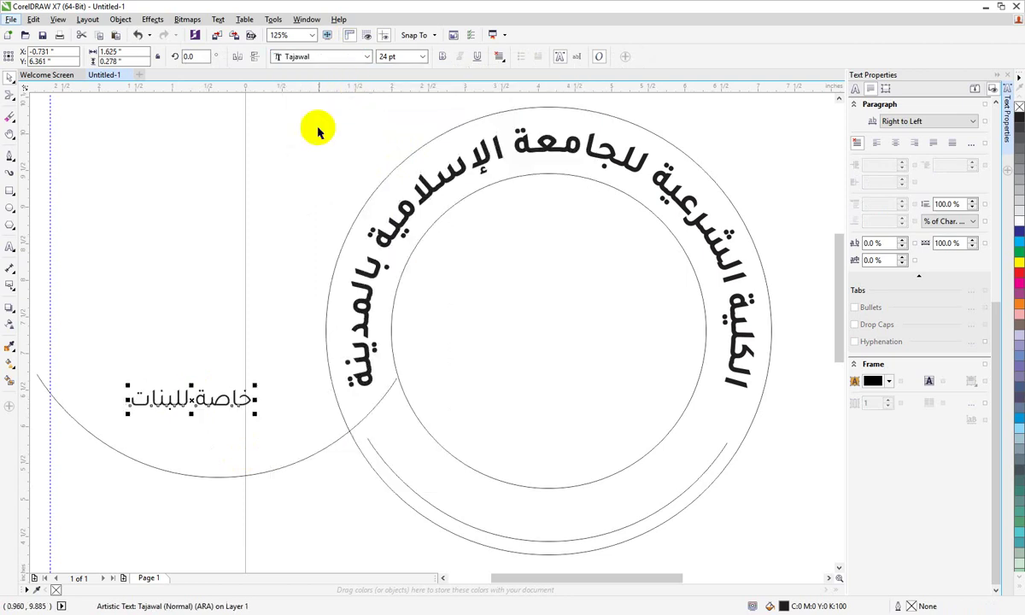
pyautogui.click(365, 57)
pyautogui.moveTo(382, 75)
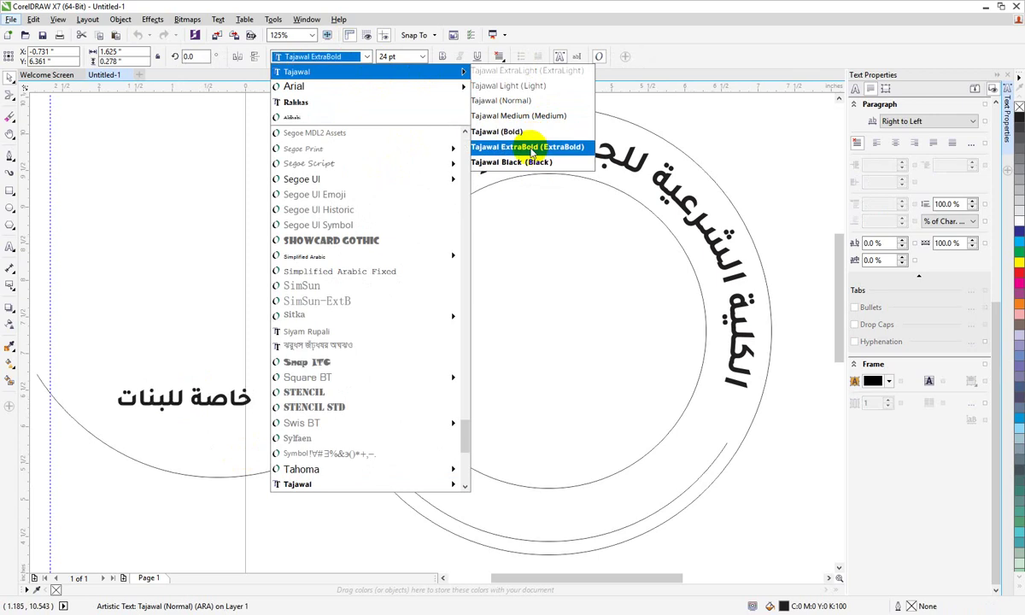
pyautogui.click(531, 149)
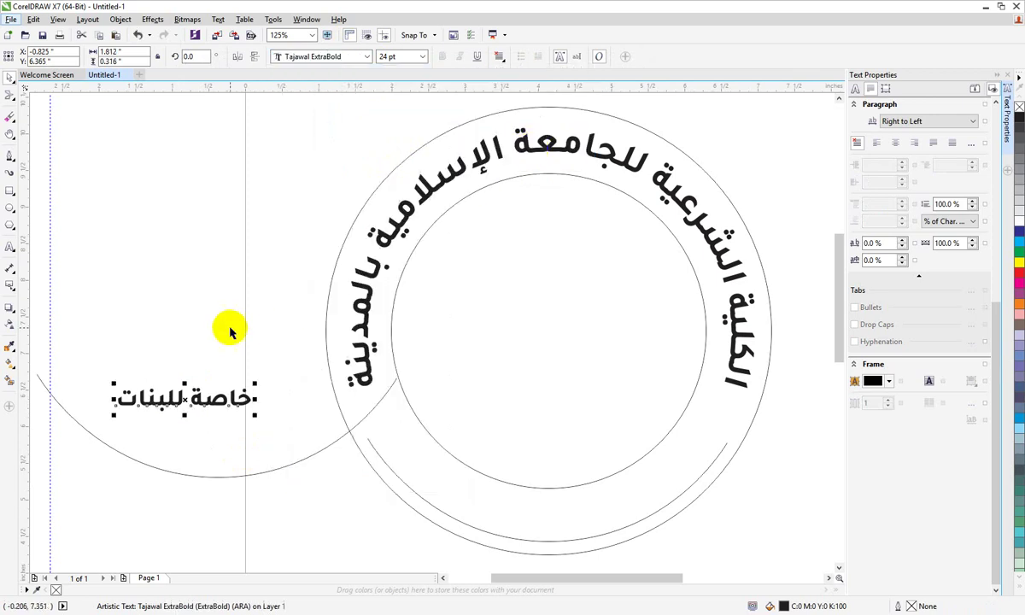
# - Fit the text خاصة للبنات to the copied arc and show its character properties
pyautogui.keyDown('shift'); pyautogui.click(221, 476); pyautogui.keyUp('shift')
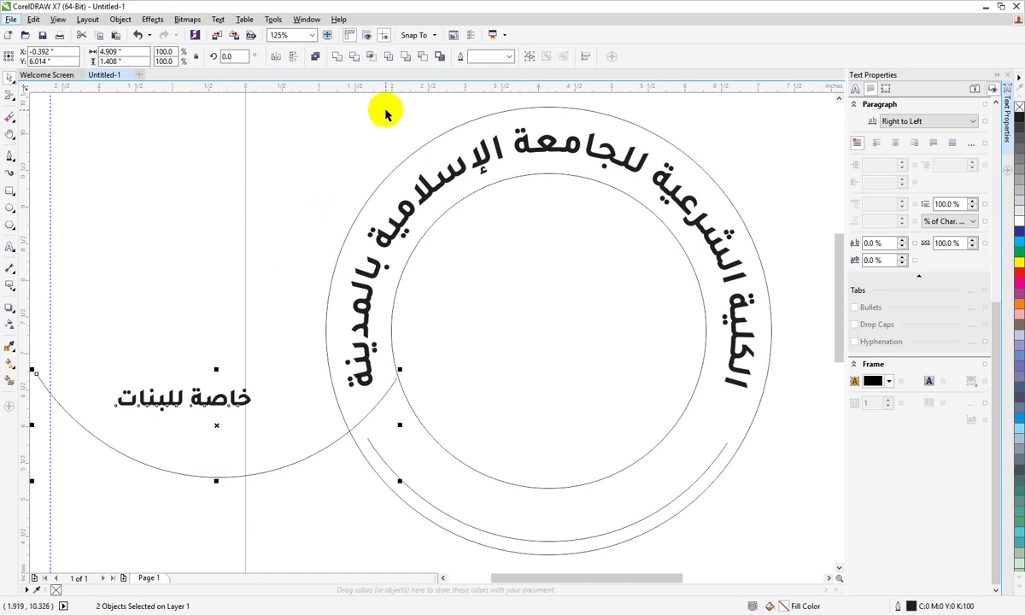
pyautogui.click(219, 19)
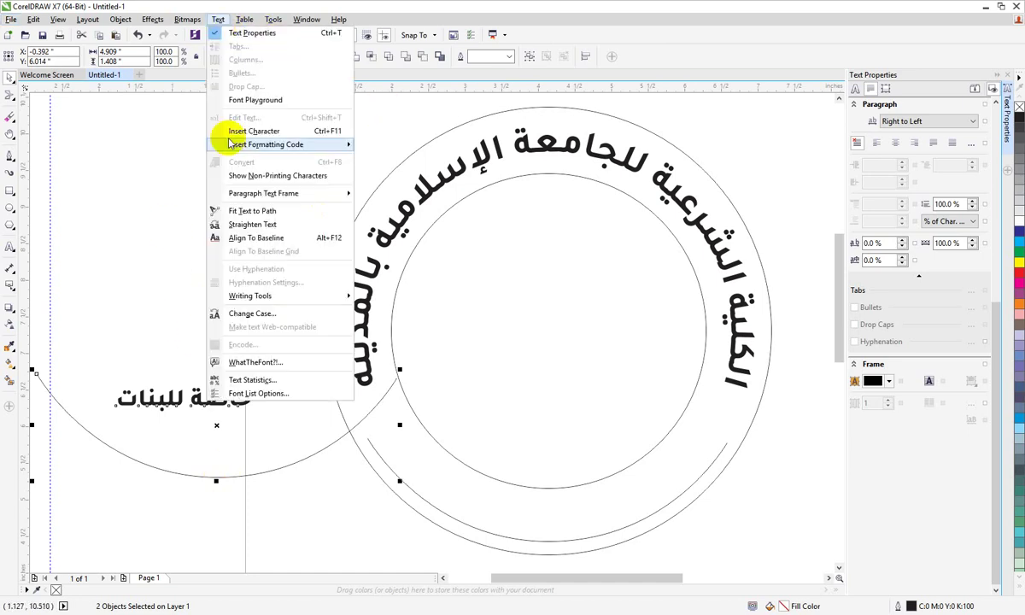
pyautogui.click(260, 212)
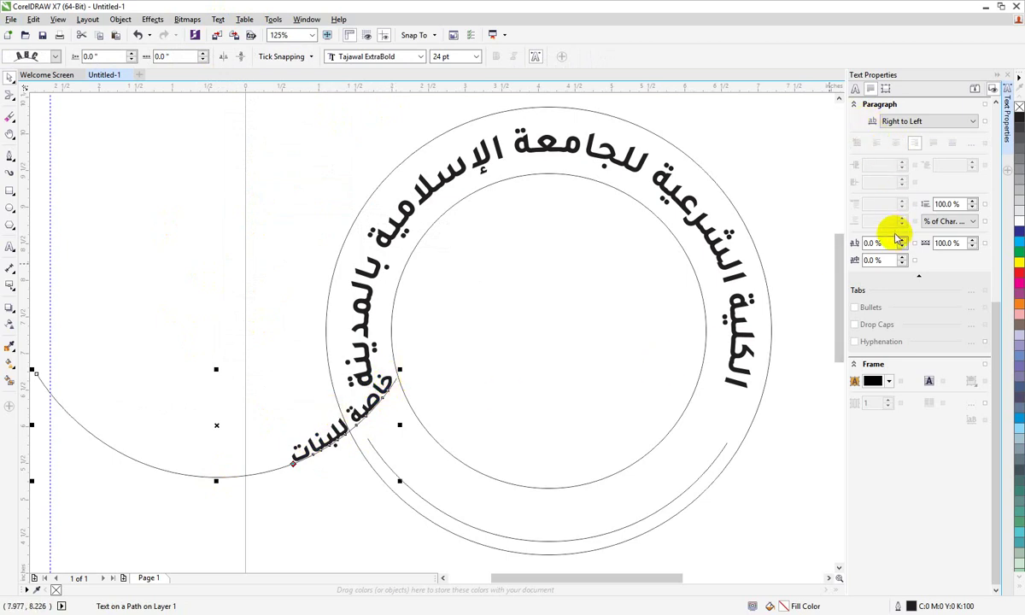
pyautogui.click(855, 90)
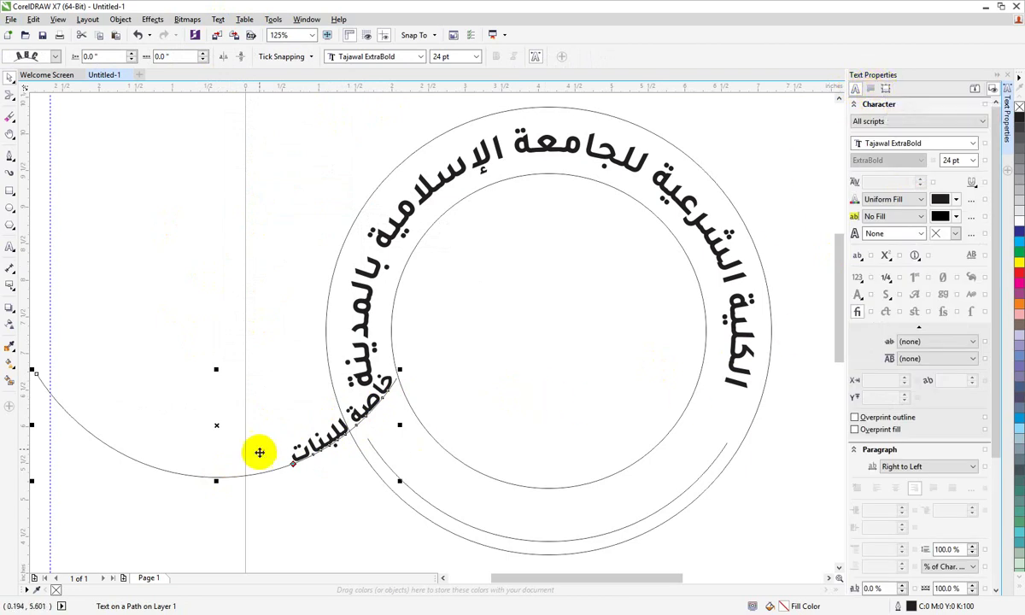
# - Delete the original lower arc between the two circles and slide the fitted text to the middle of the copied arc
pyautogui.click(497, 531)
pyautogui.click(496, 511)
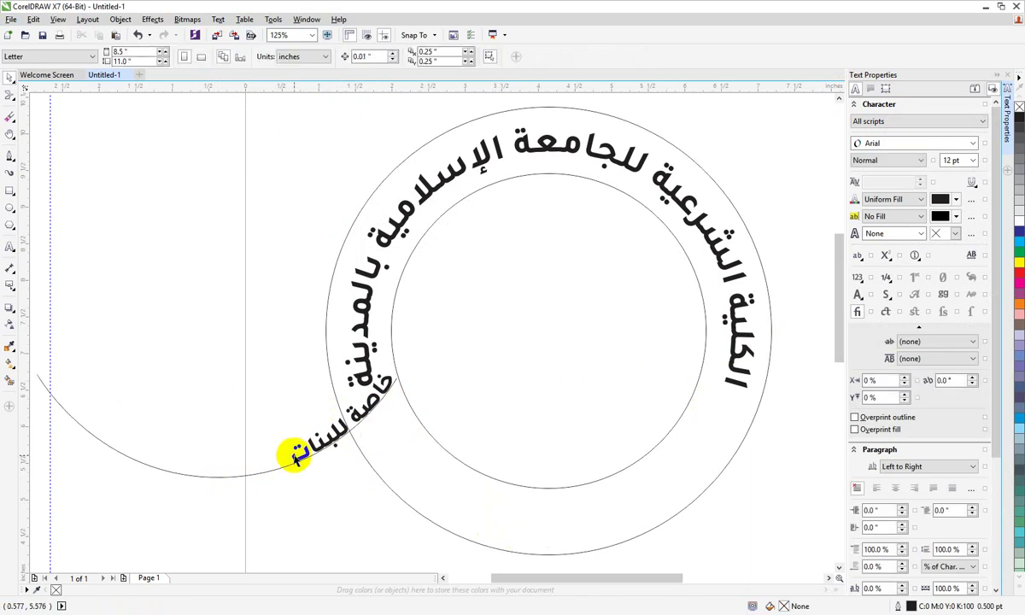
pyautogui.click(290, 455)
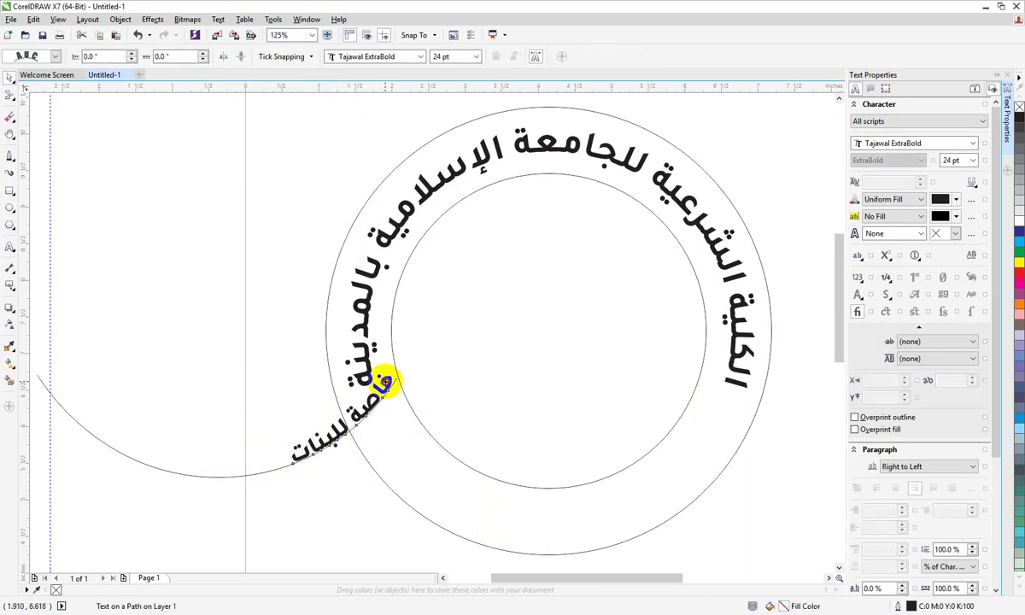
pyautogui.moveTo(383, 382); pyautogui.dragTo(407, 396)
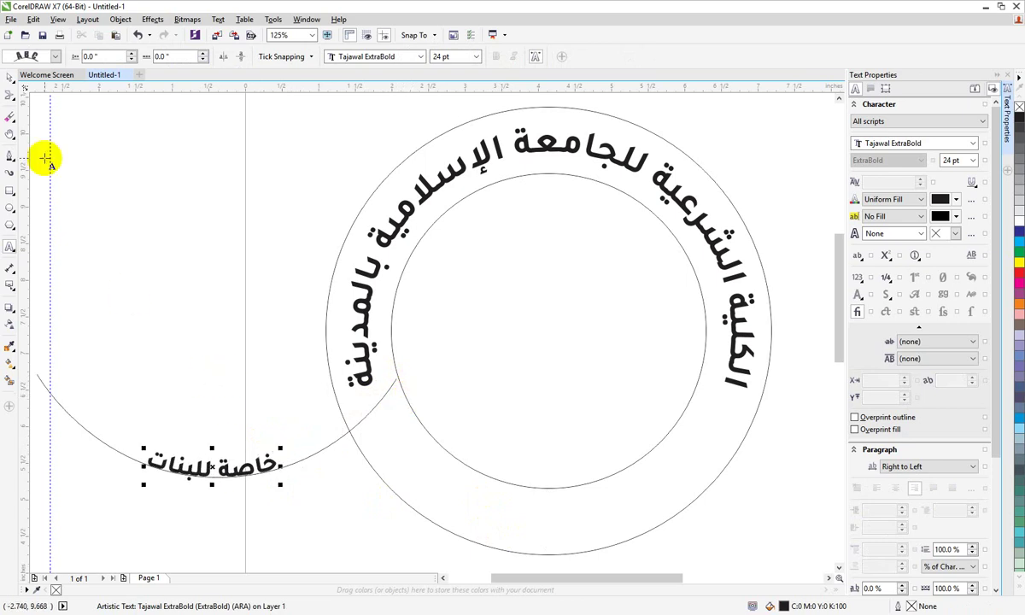
# - Break the text خاصة للبنات apart from the copied arc and delete the selected arc together with the object selected alongside it
pyautogui.click(16, 88)
pyautogui.click(11, 75)
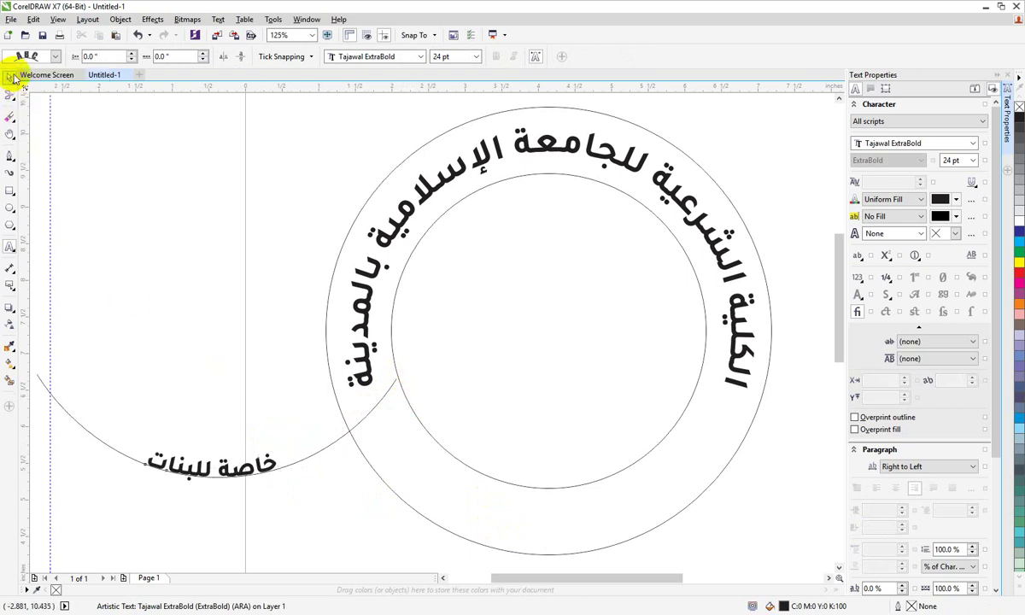
pyautogui.click(242, 367)
pyautogui.click(265, 462)
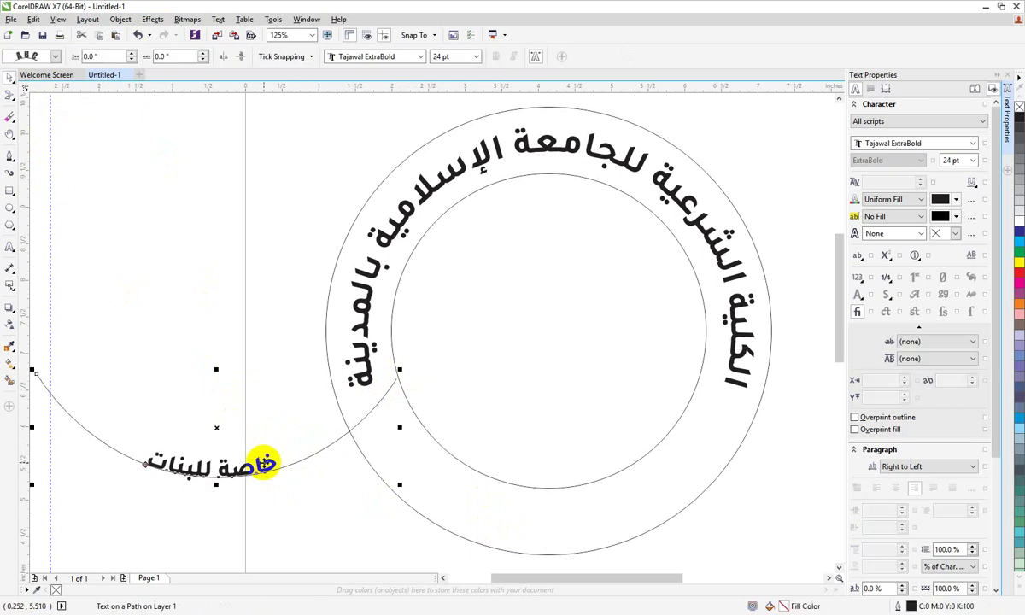
pyautogui.click(123, 19)
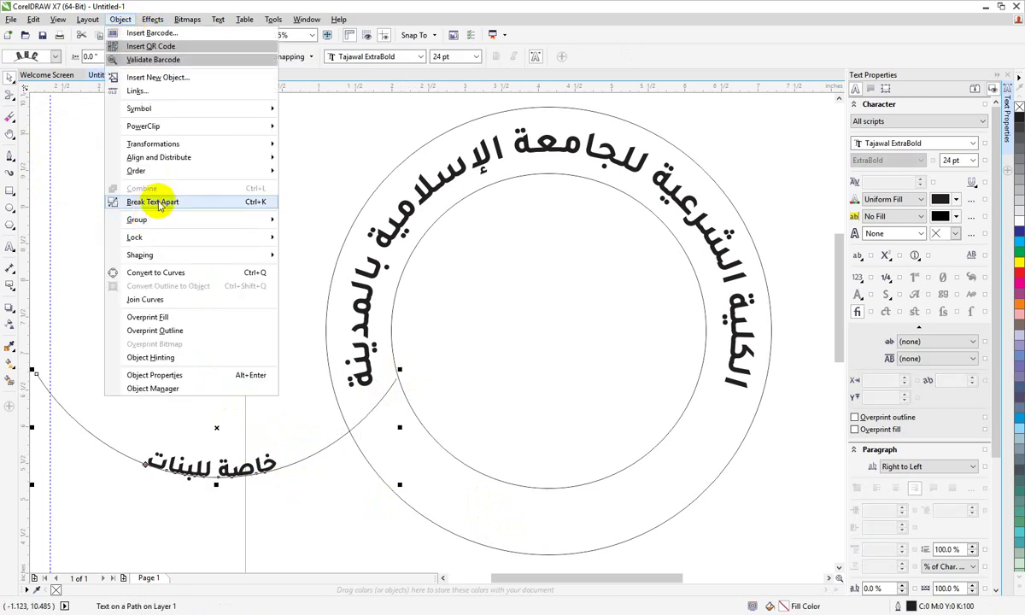
pyautogui.click(158, 202)
pyautogui.click(246, 443)
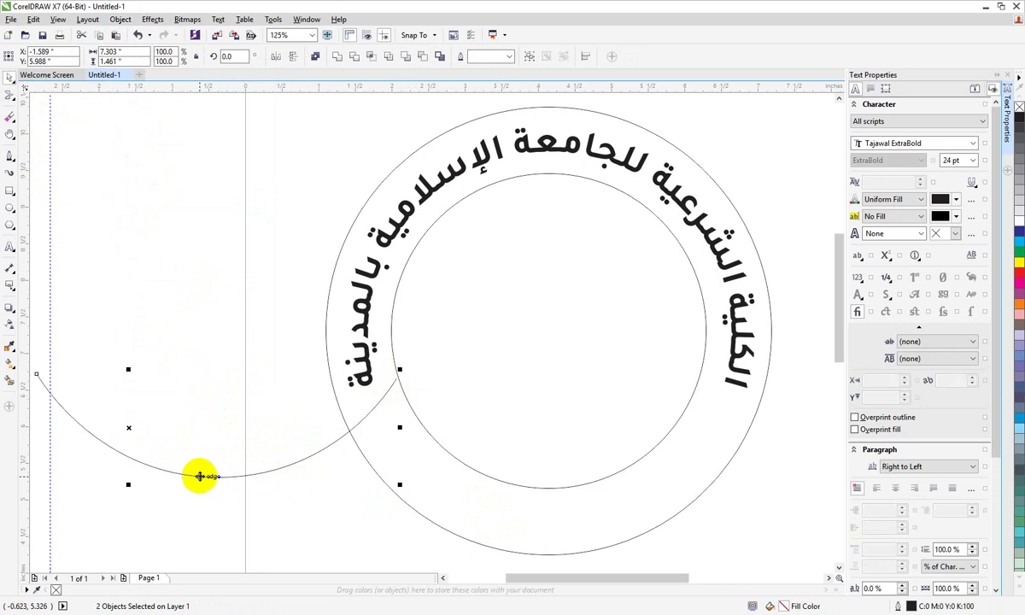
pyautogui.moveTo(169, 430); pyautogui.dragTo(159, 272)
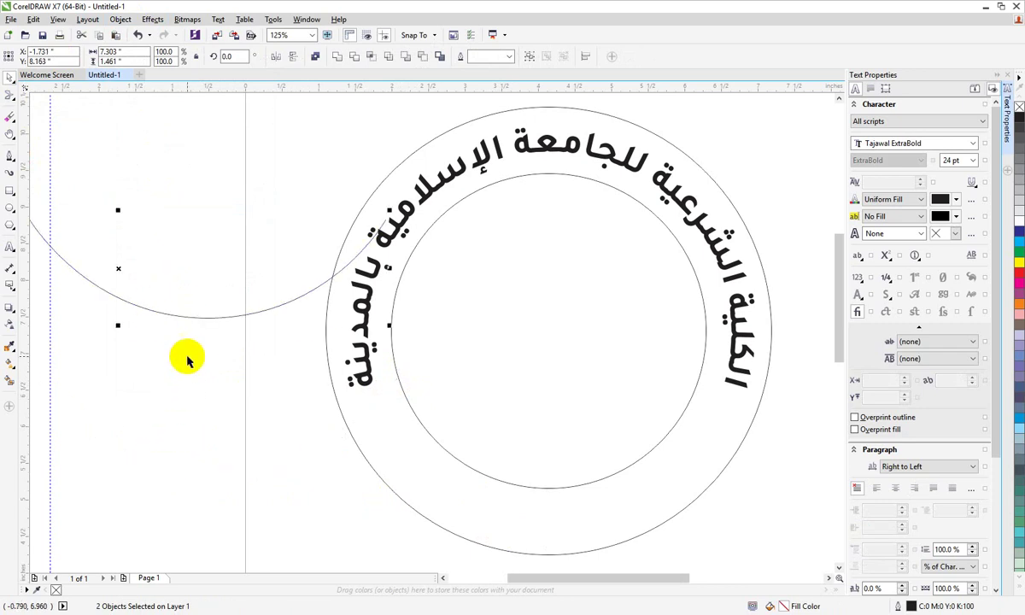
pyautogui.press('Delete')
# - Look over the page and the surrounding workspace for the separated text خاصة للبنات
pyautogui.press('F8')
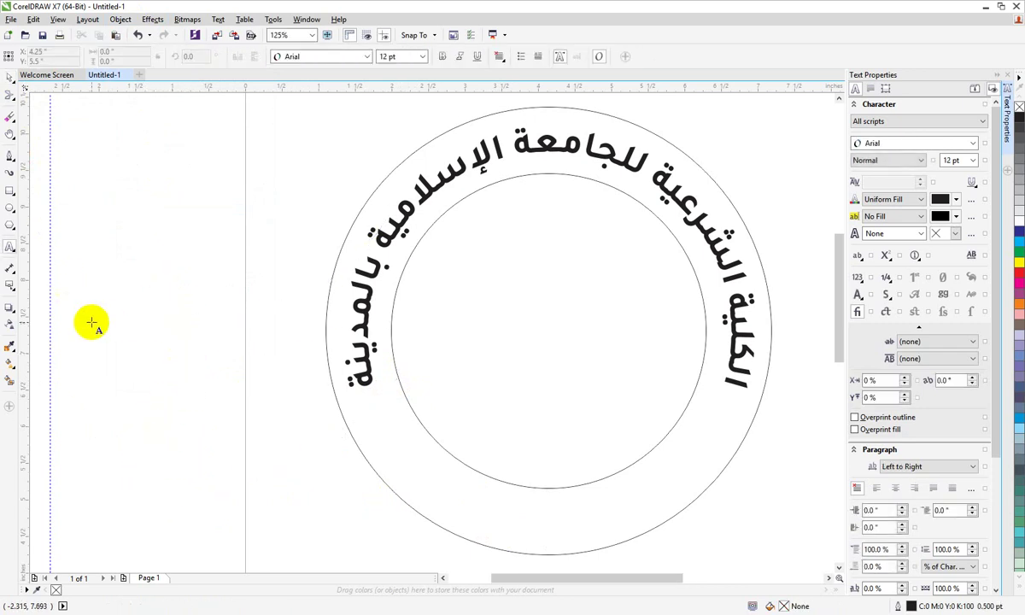
pyautogui.press('h')
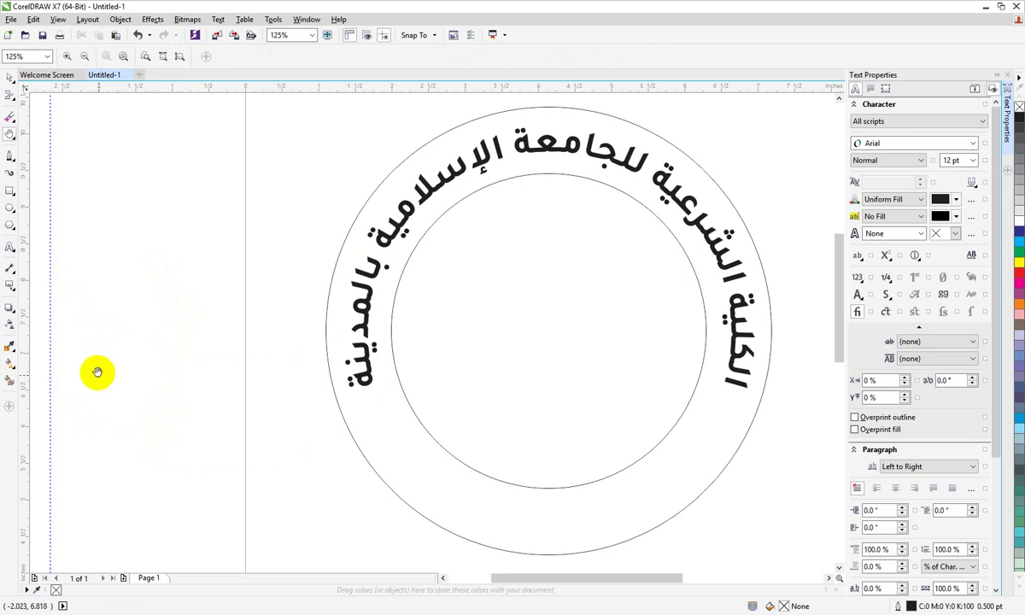
pyautogui.moveTo(99, 371); pyautogui.dragTo(370, 275)
pyautogui.scroll(-10, 419, 364)
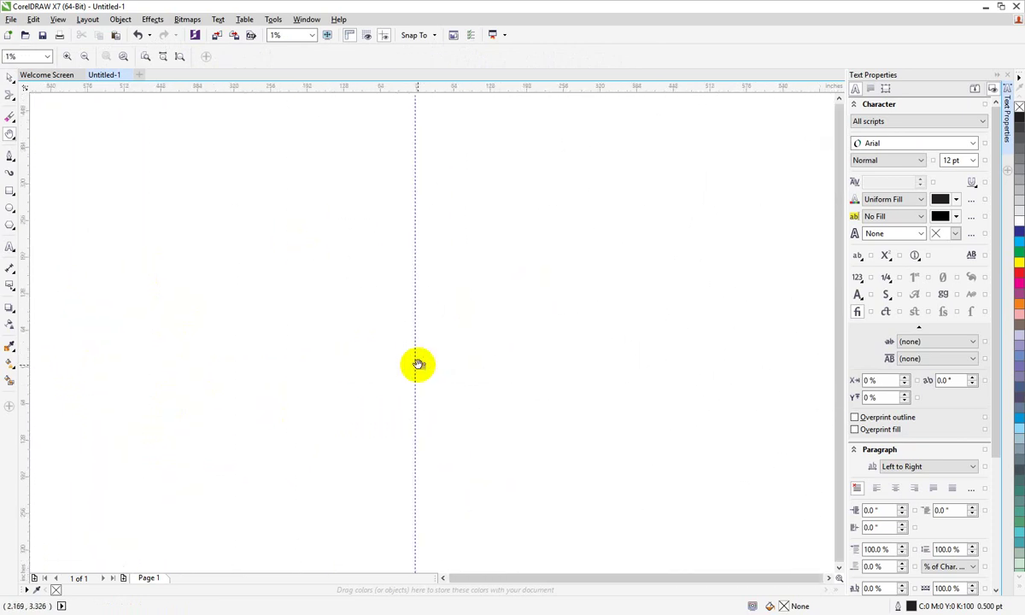
pyautogui.scroll(8, 415, 367)
pyautogui.moveTo(571, 256); pyautogui.dragTo(438, 362)
pyautogui.scroll(2, 455, 347)
pyautogui.scroll(-4, 454, 353)
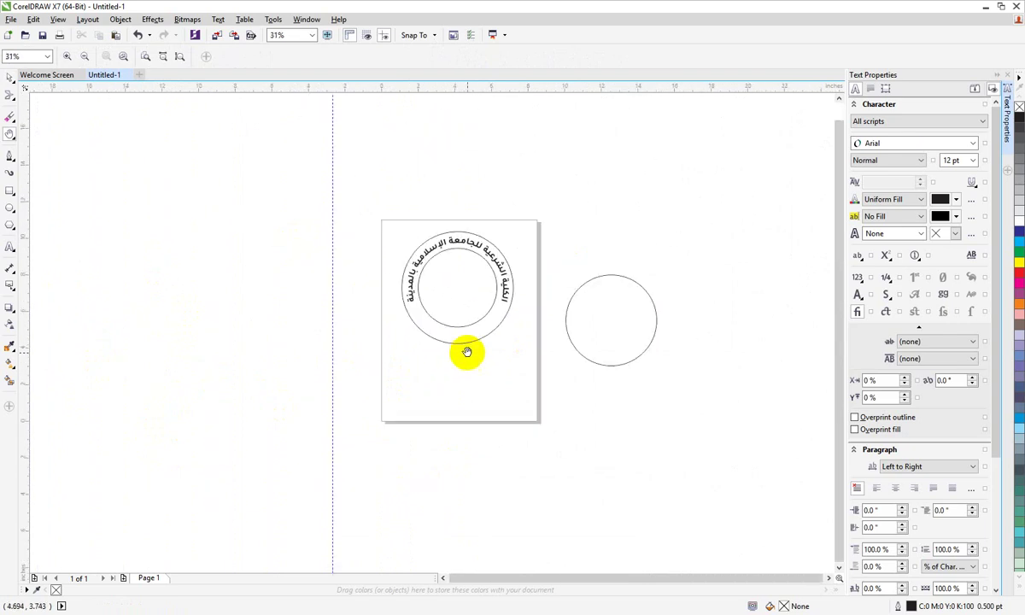
pyautogui.click(10, 78)
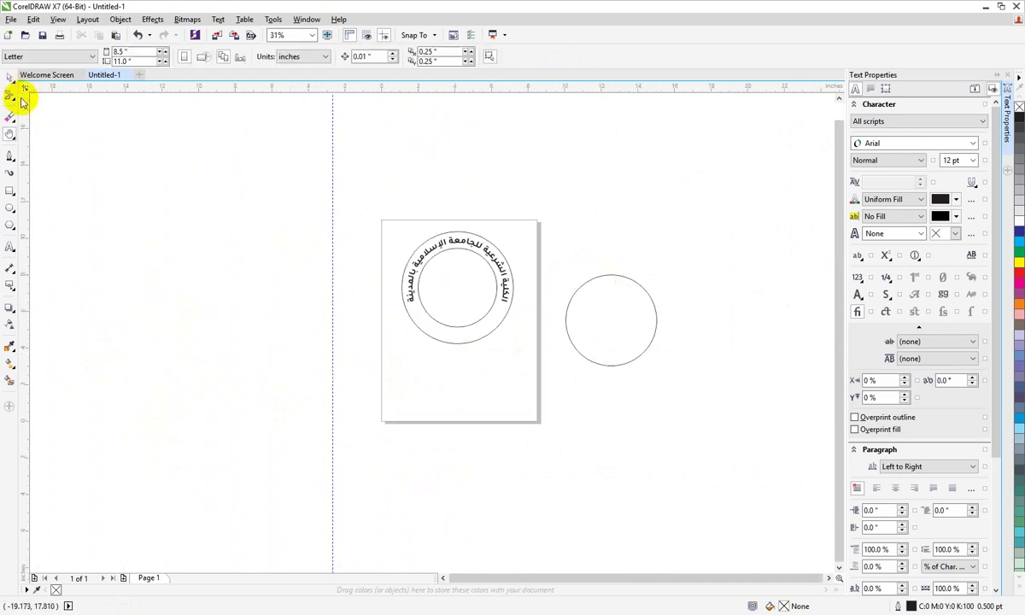
pyautogui.moveTo(83, 155); pyautogui.dragTo(361, 505)
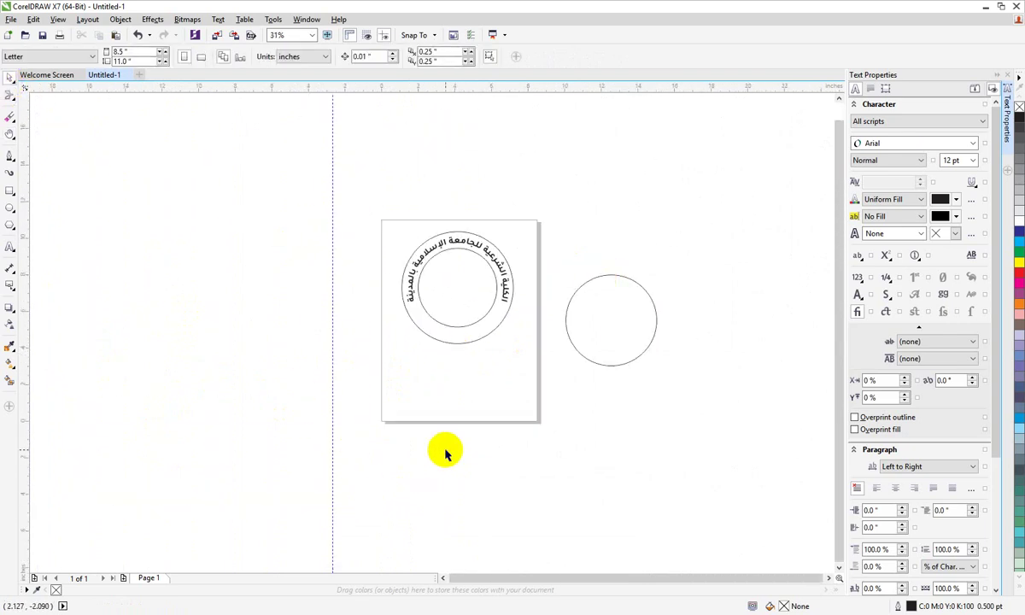
pyautogui.moveTo(668, 242); pyautogui.dragTo(561, 408)
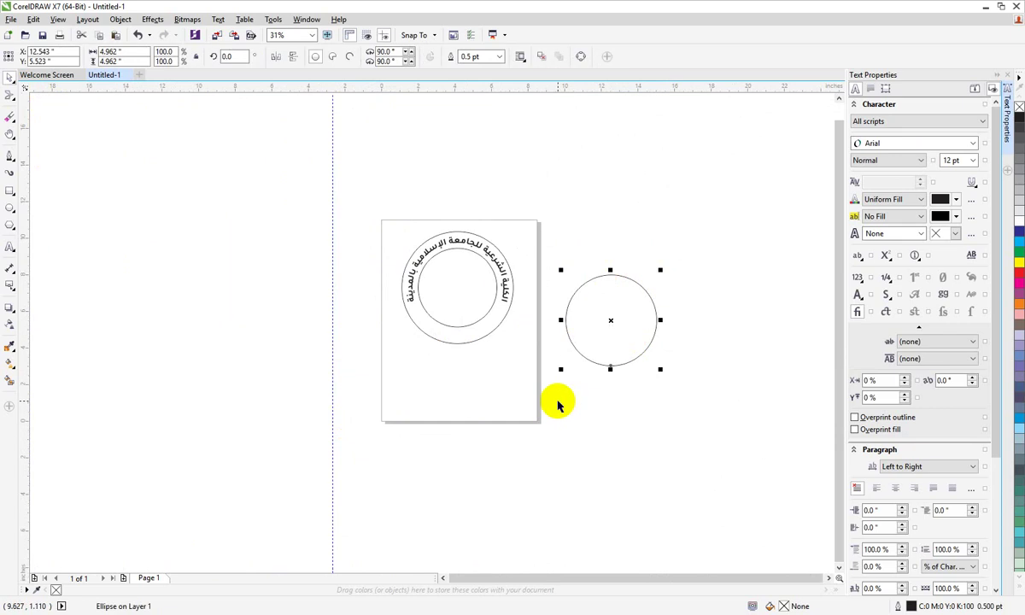
pyautogui.scroll(8, 202, 500)
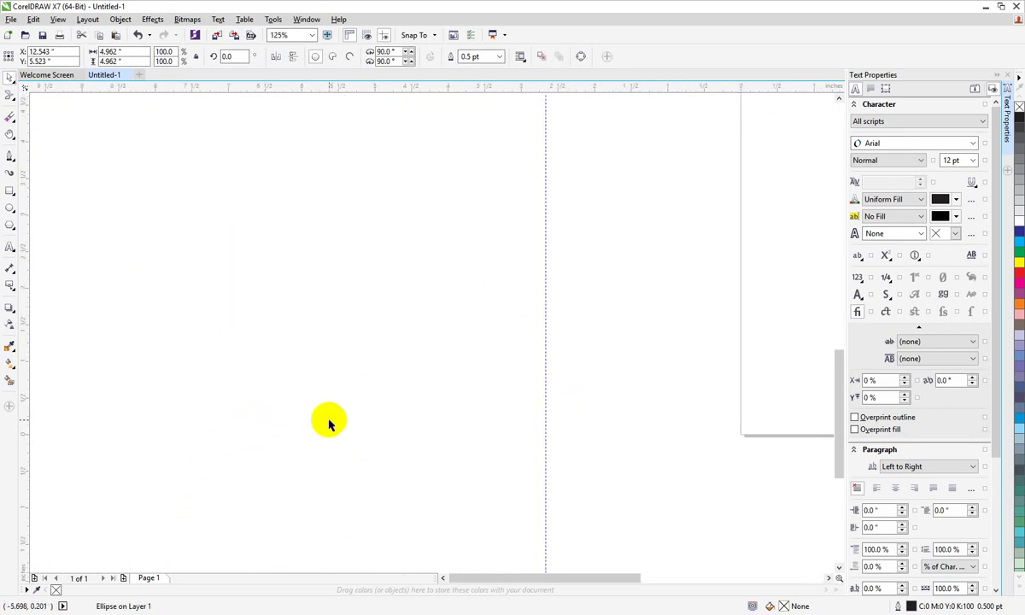
pyautogui.scroll(13, 363, 420)
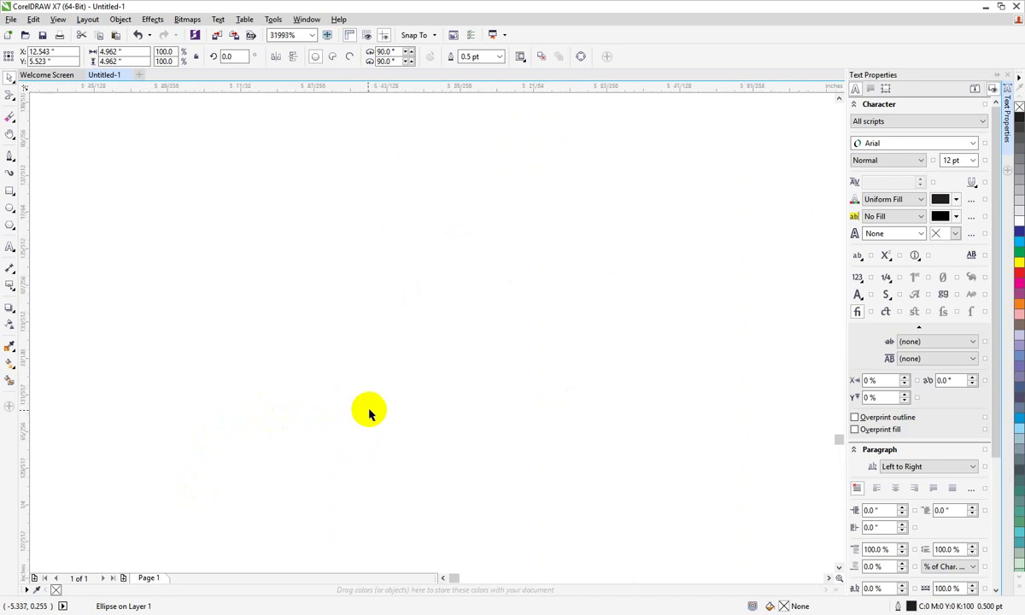
pyautogui.scroll(-20, 402, 419)
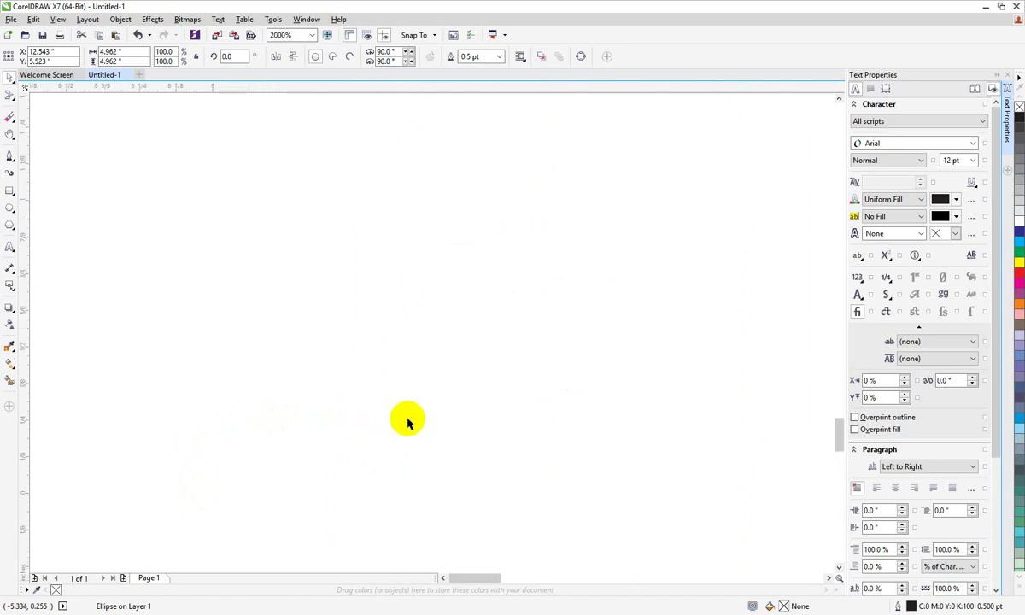
pyautogui.scroll(-3, 411, 417)
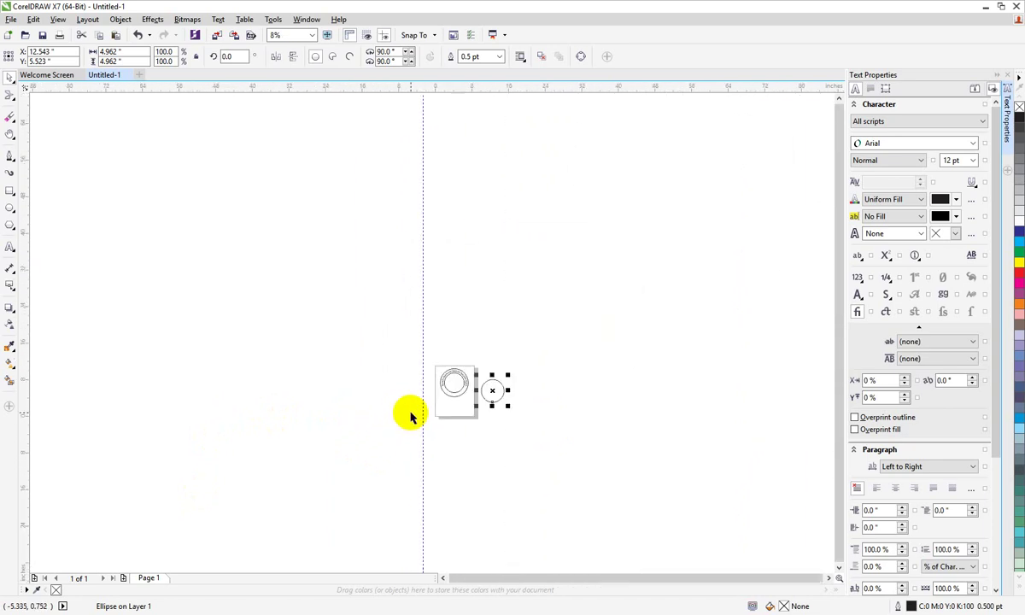
pyautogui.scroll(3, 411, 415)
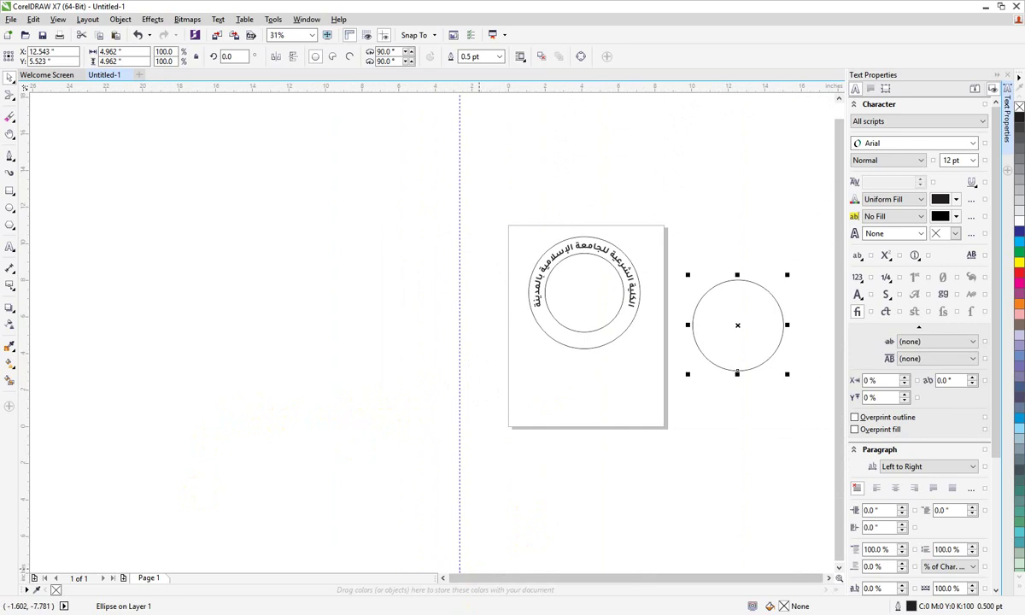
# - Move the curved text خاصة للبنات to the bottom middle of the ring, at about X 4.05", Y 4.64"
pyautogui.press('Tab')
pyautogui.scroll(3, 577, 449)
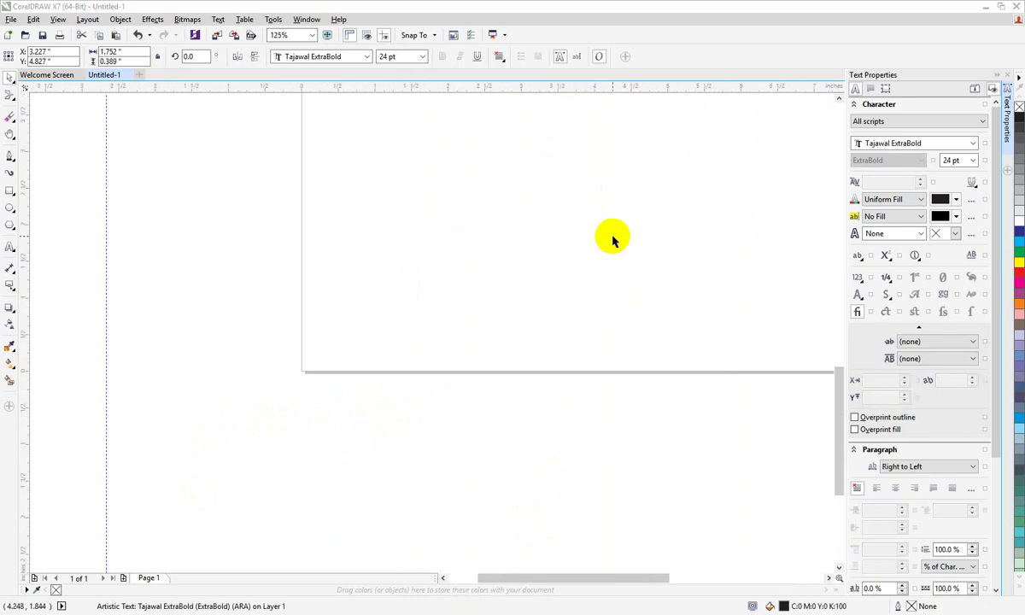
pyautogui.press('h')
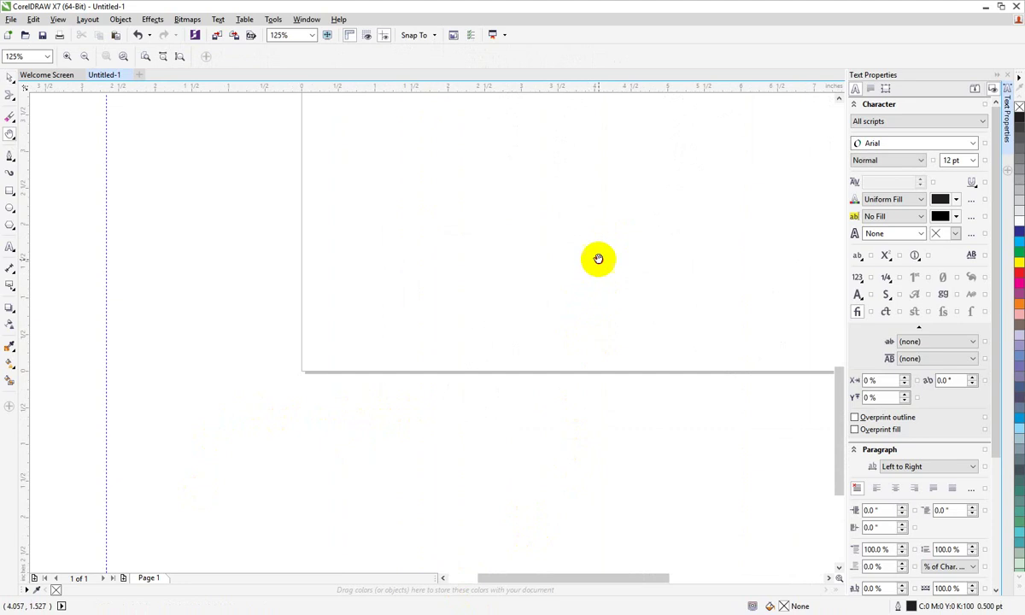
pyautogui.moveTo(598, 259); pyautogui.dragTo(587, 500)
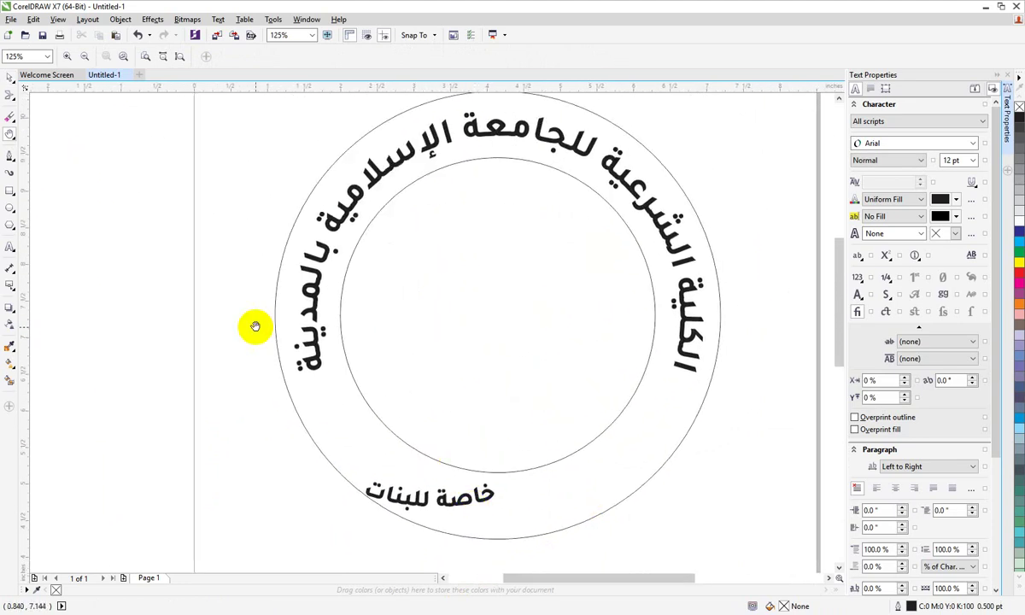
pyautogui.click(10, 76)
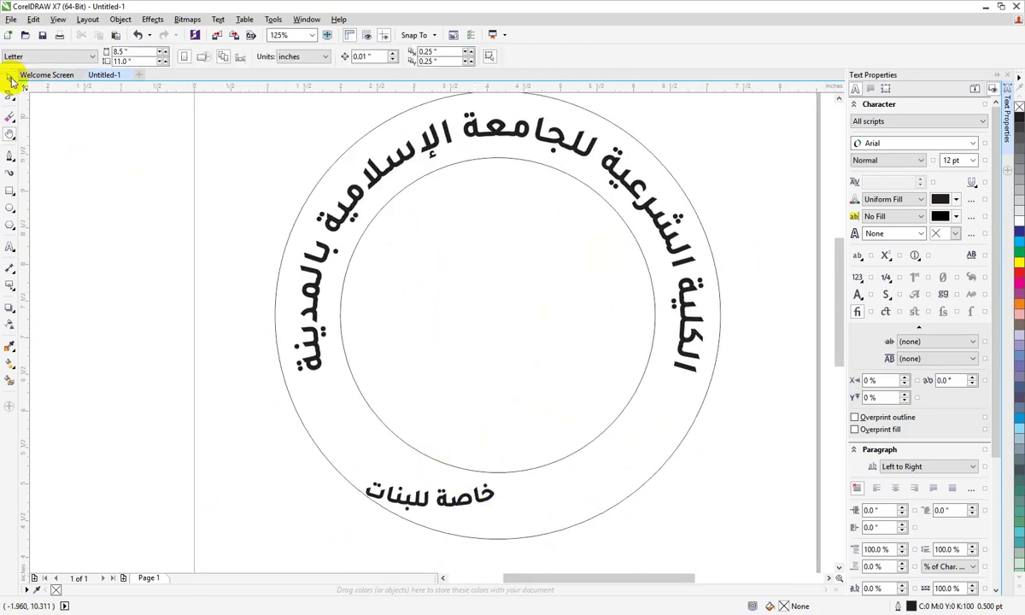
pyautogui.click(436, 494)
pyautogui.click(444, 495)
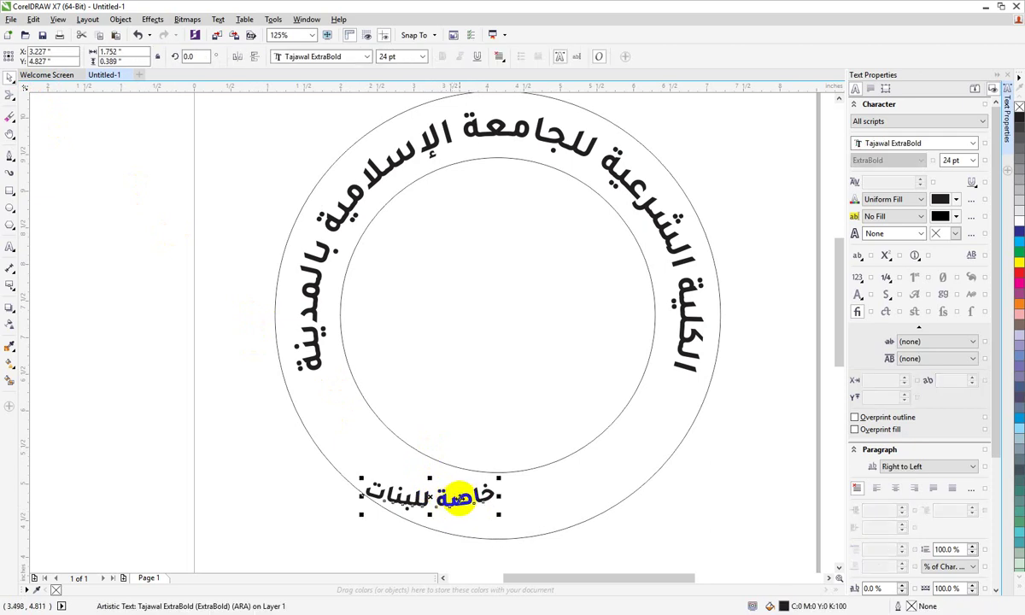
pyautogui.moveTo(462, 495); pyautogui.dragTo(538, 511)
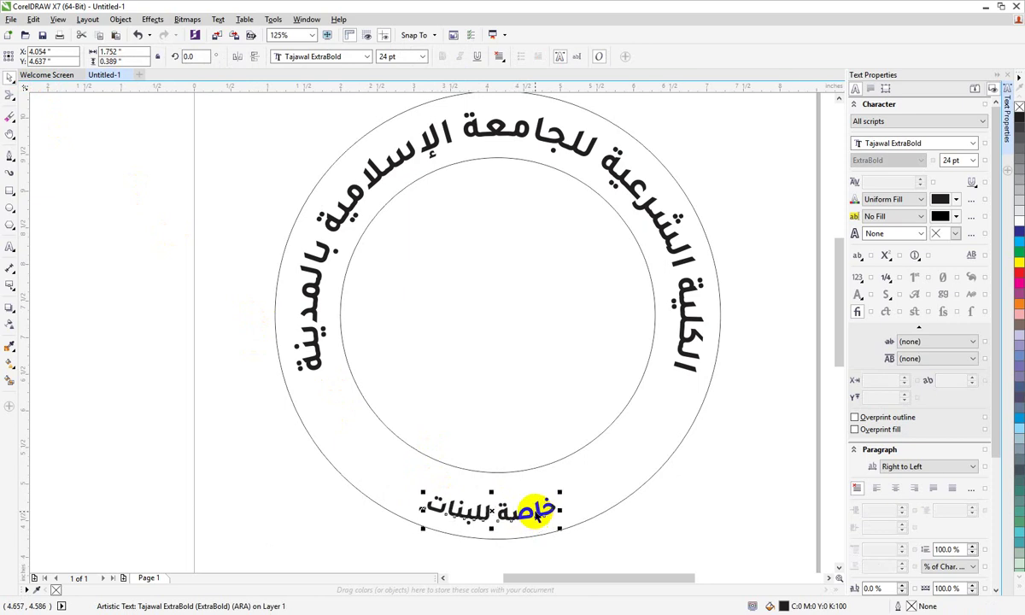
pyautogui.click(581, 495)
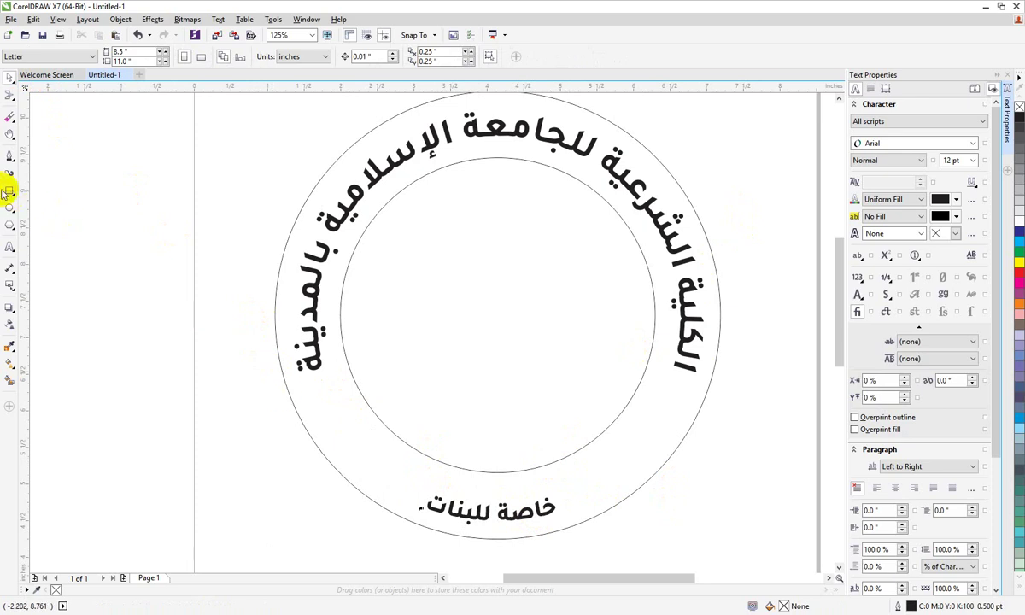
# - Draw a five-pointed star about 0.39" wide and 0.37" high outside the circles and fill it blue
pyautogui.moveTo(25, 193); pyautogui.dragTo(59, 192)
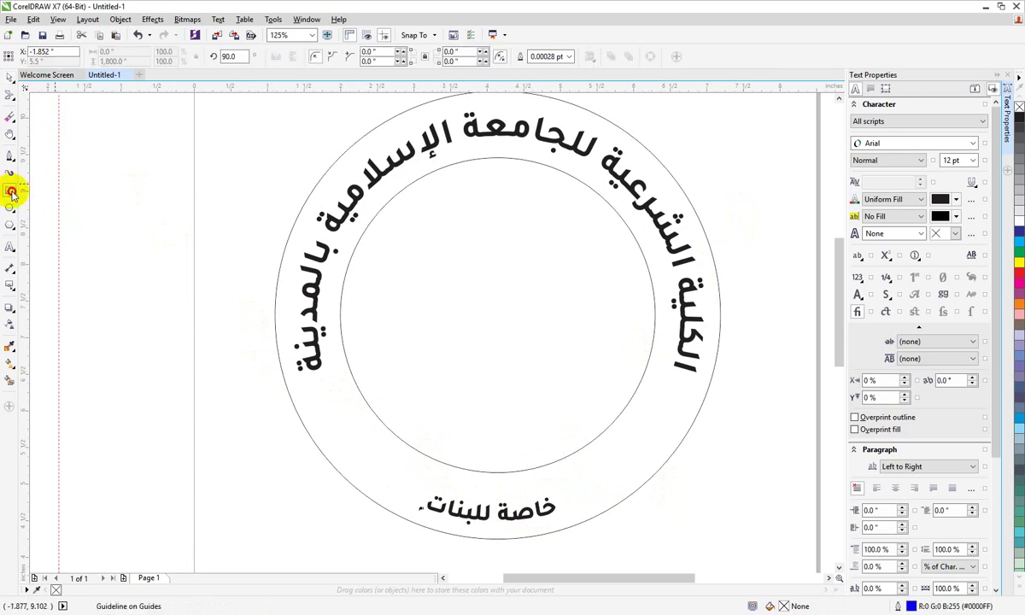
pyautogui.click(11, 193)
pyautogui.moveTo(7, 226)
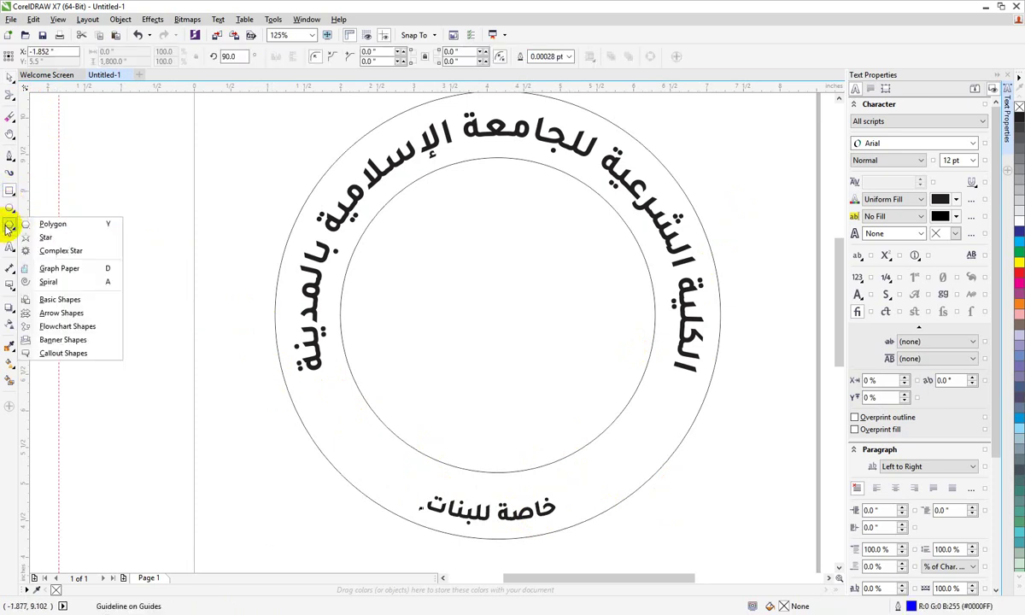
pyautogui.click(62, 225)
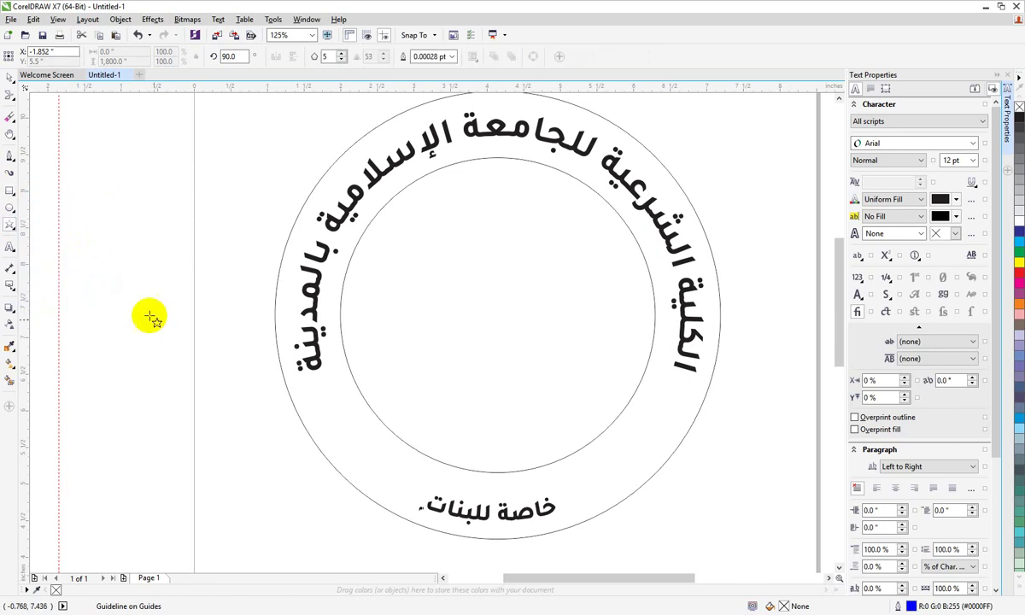
pyautogui.moveTo(152, 322); pyautogui.dragTo(183, 338)
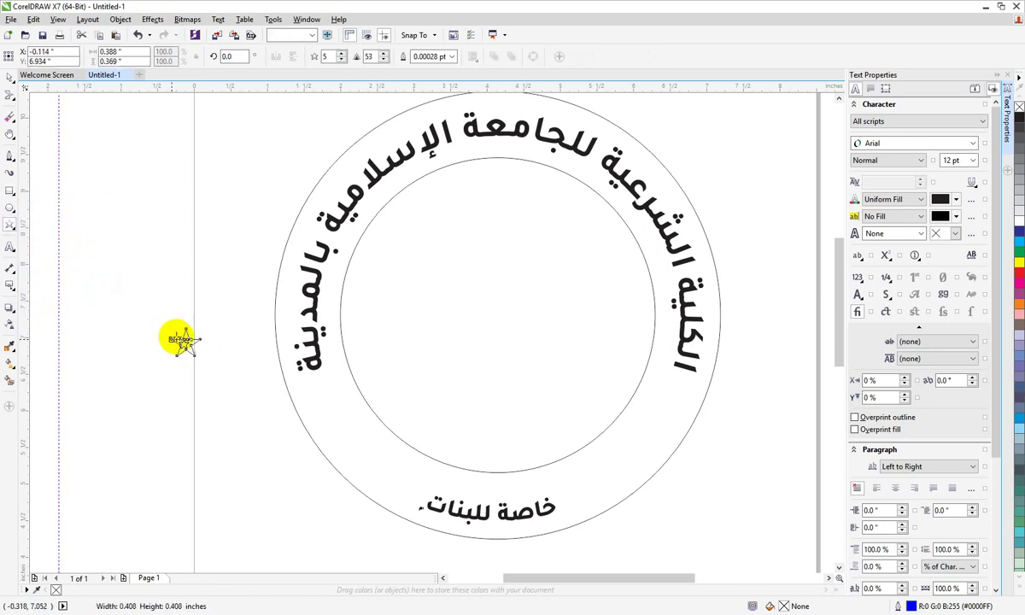
pyautogui.click(1020, 232)
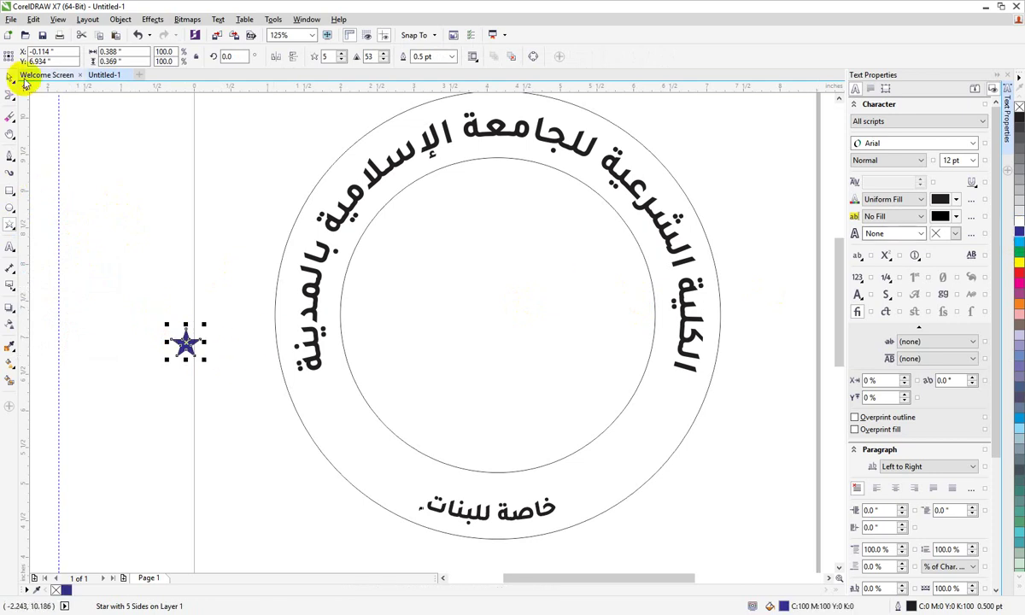
# - Move the star below the upper text's left end, at about X 1.72", Y 6.28", and place a copy below its right end
pyautogui.click(182, 343)
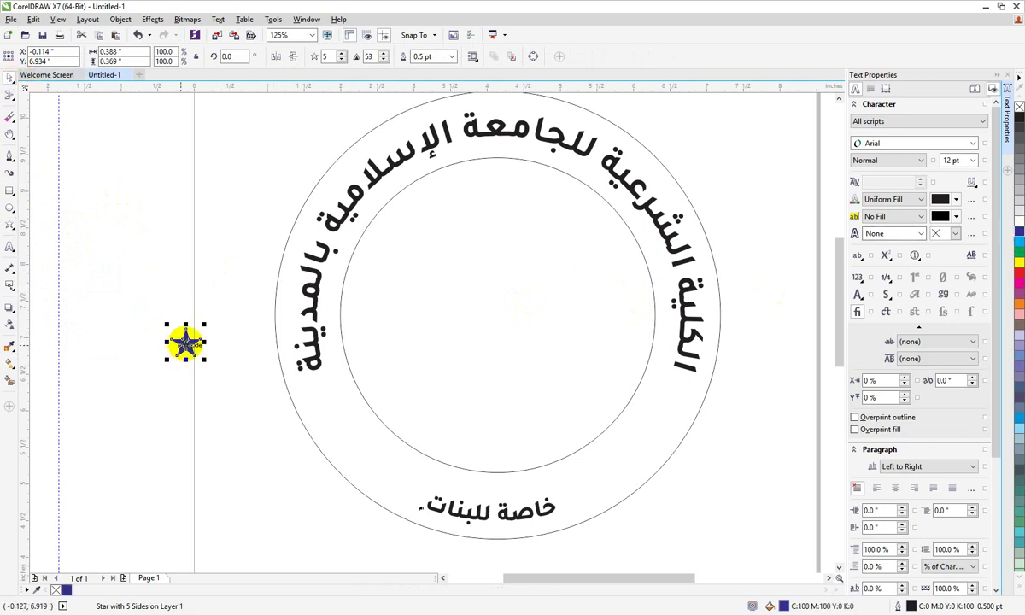
pyautogui.click(196, 350)
pyautogui.moveTo(183, 344); pyautogui.dragTo(320, 393)
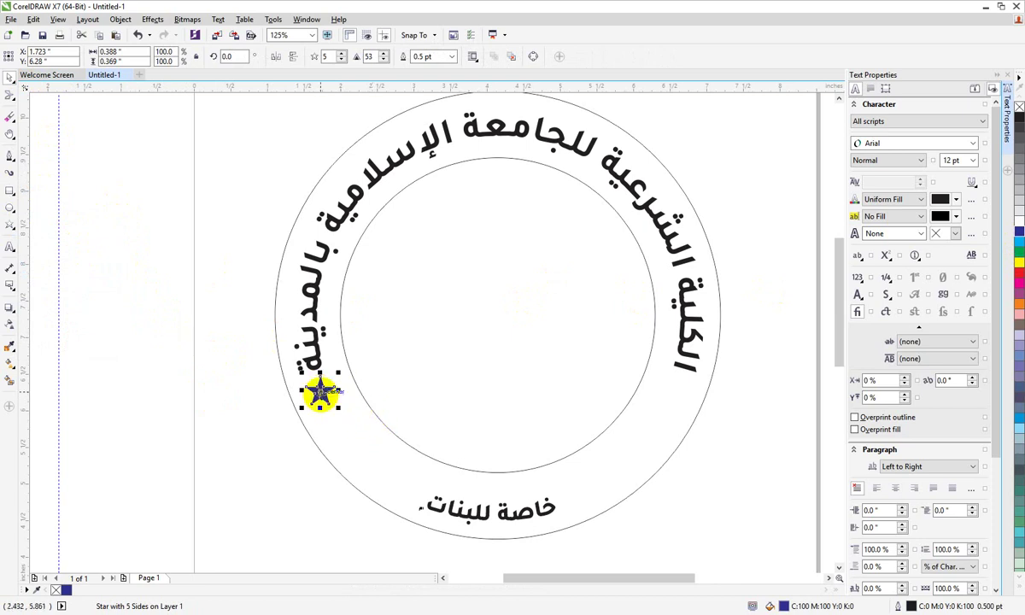
pyautogui.moveTo(322, 392); pyautogui.dragTo(683, 405)
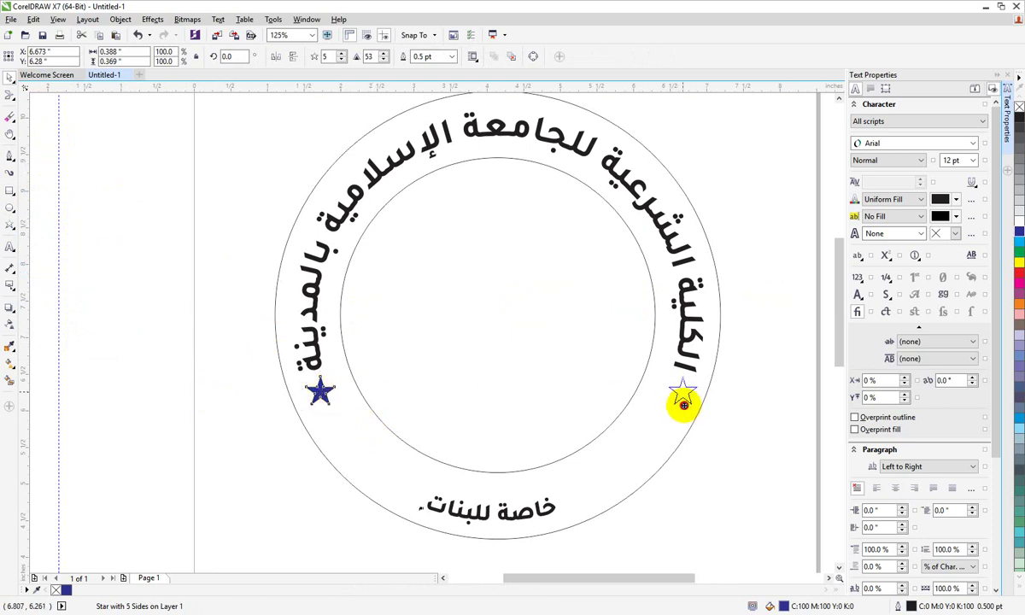
pyautogui.click(725, 449)
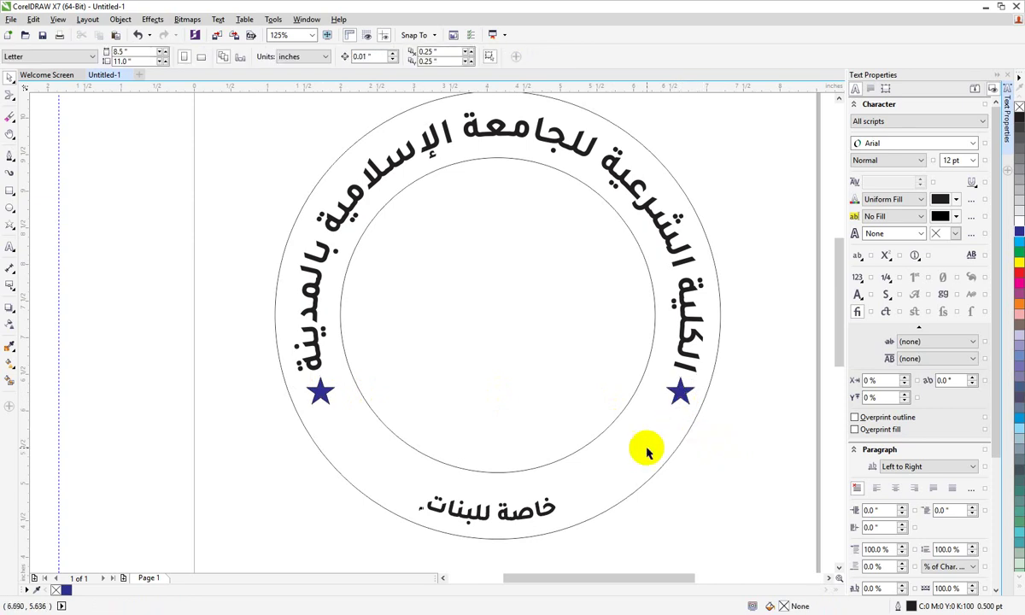
# - Move the copied star beside the right end of the text خاصة للبنات, at about X 5.16", Y 4.83"
pyautogui.click(679, 393)
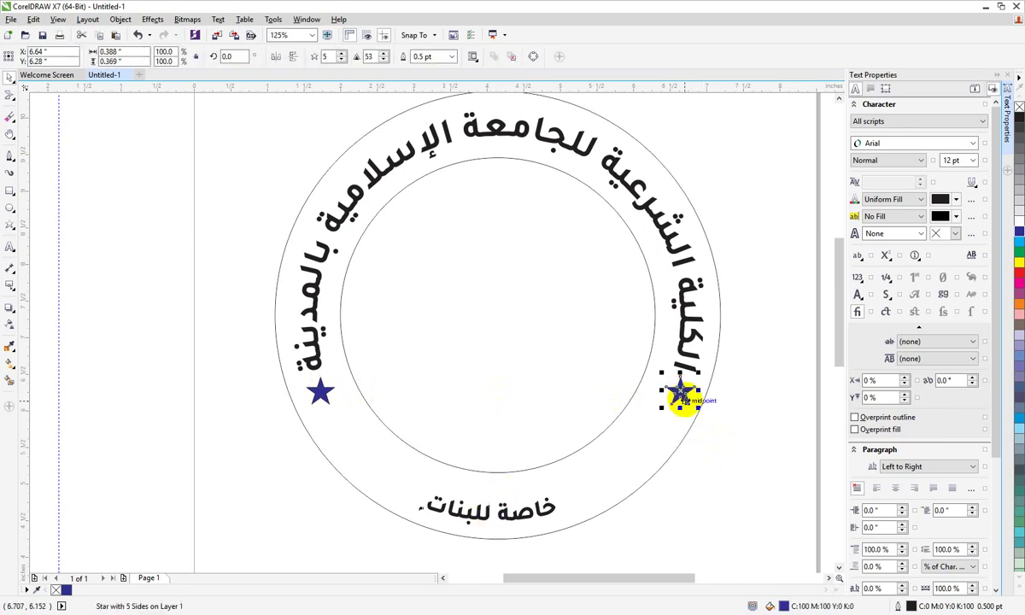
pyautogui.moveTo(680, 393); pyautogui.dragTo(572, 498)
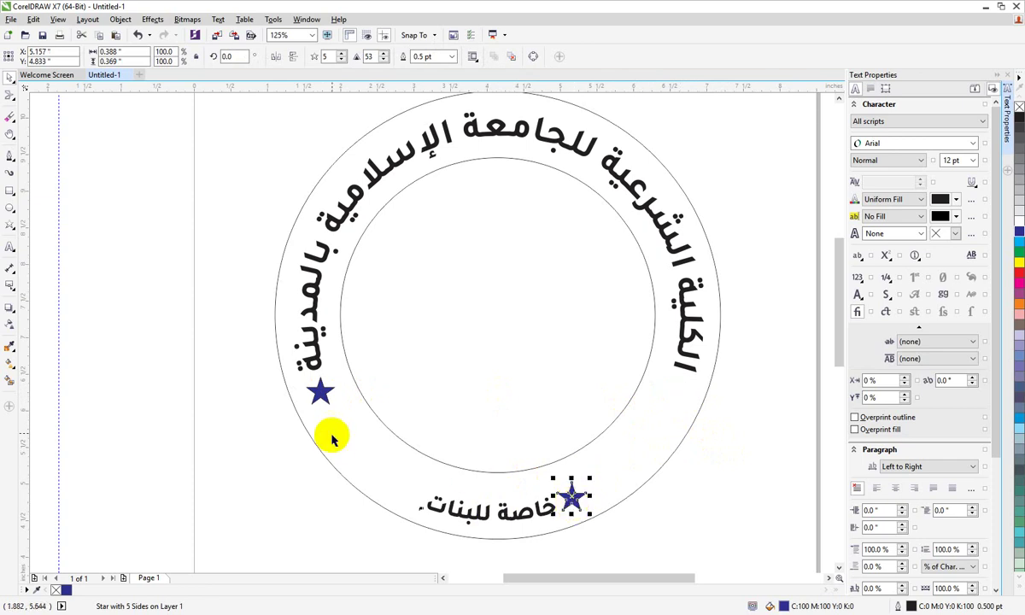
# - Move the remaining star beside the left end of خاصة للبنات, at about X 2.92", Y 4.89", and nudge that text to about X 4.06", Y 4.71"
pyautogui.click(319, 391)
pyautogui.moveTo(320, 391); pyautogui.dragTo(408, 494)
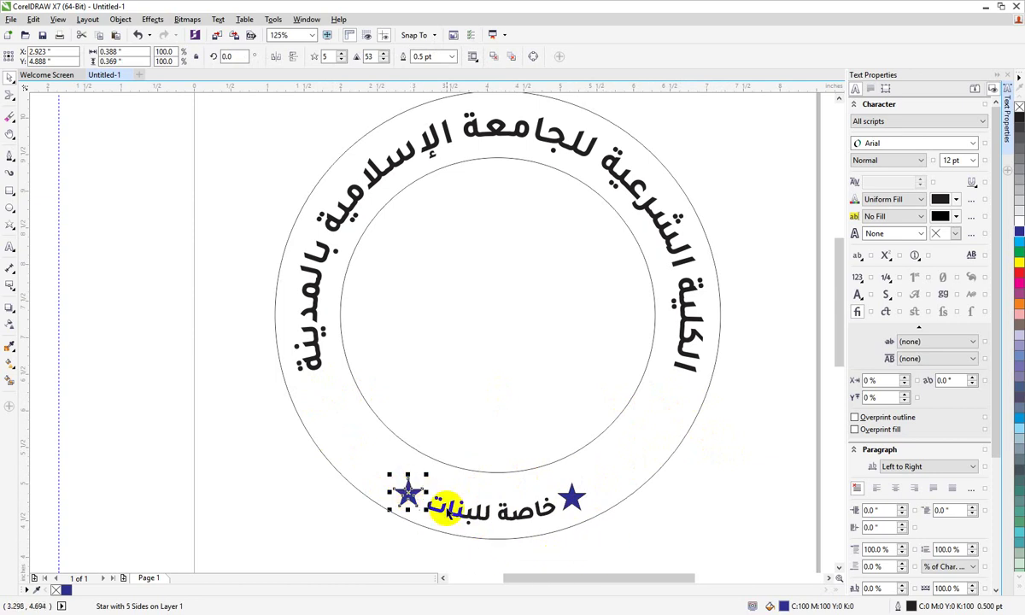
pyautogui.click(474, 494)
pyautogui.click(518, 511)
pyautogui.moveTo(518, 511); pyautogui.dragTo(519, 513)
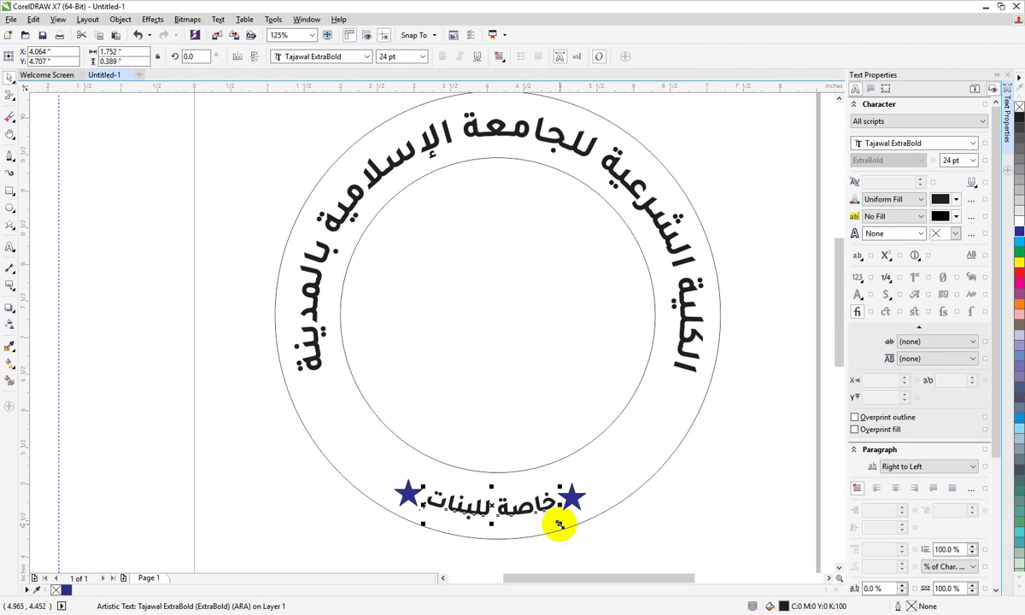
pyautogui.click(574, 498)
pyautogui.click(673, 516)
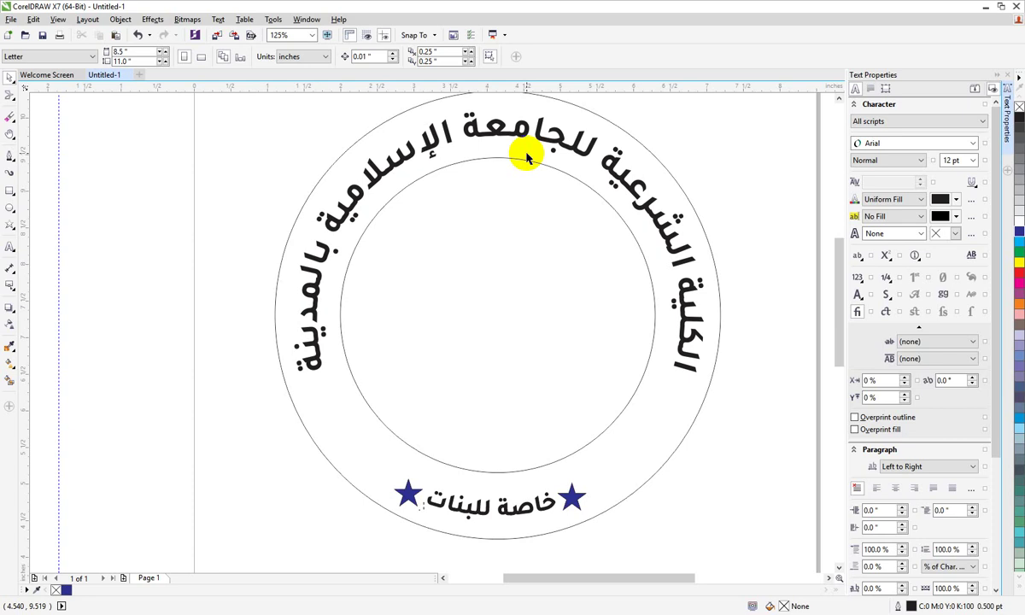
pyautogui.click(499, 144)
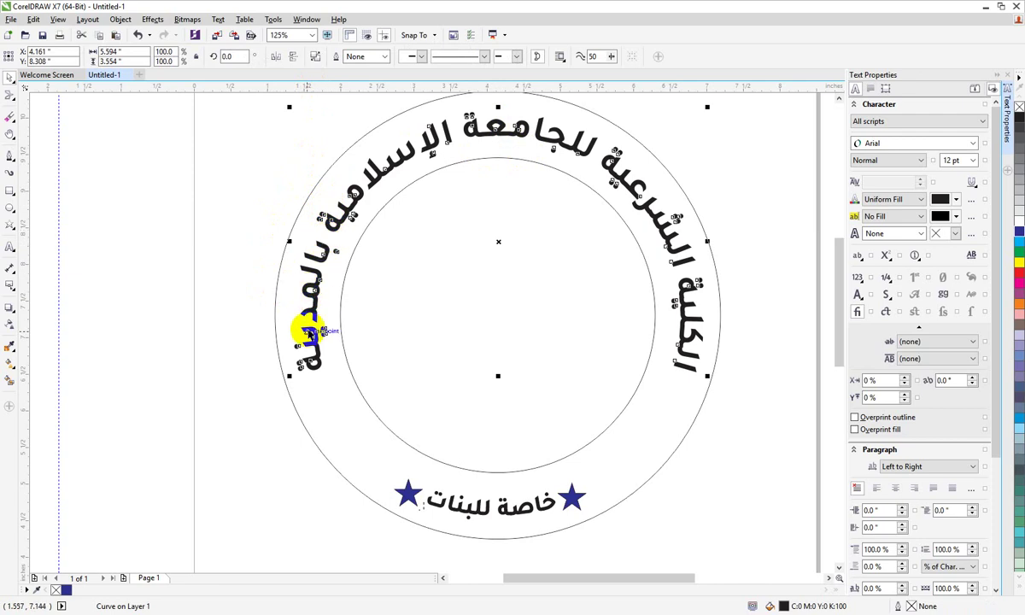
pyautogui.click(150, 18)
pyautogui.click(120, 19)
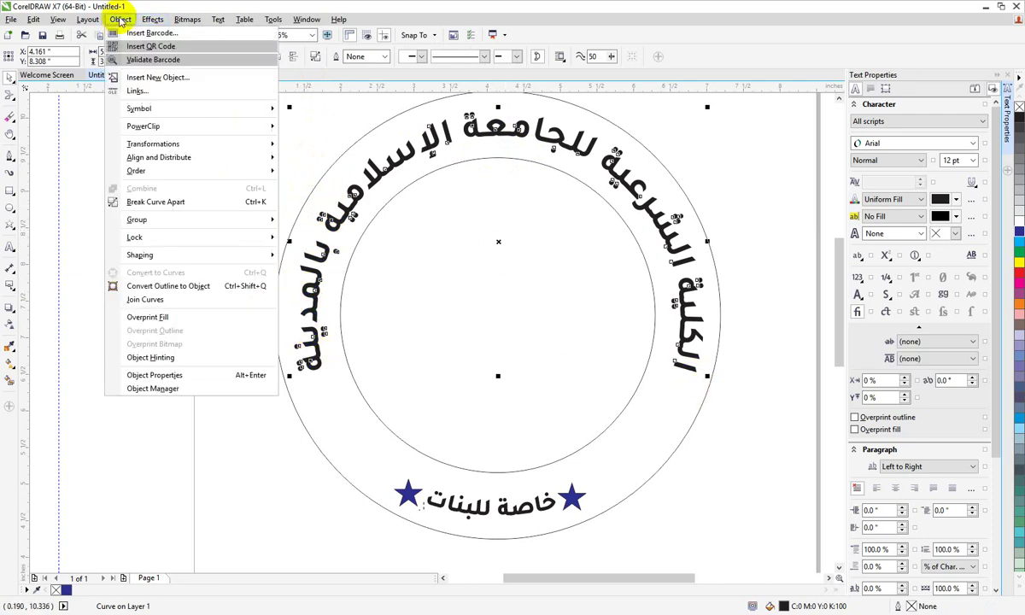
pyautogui.moveTo(217, 253)
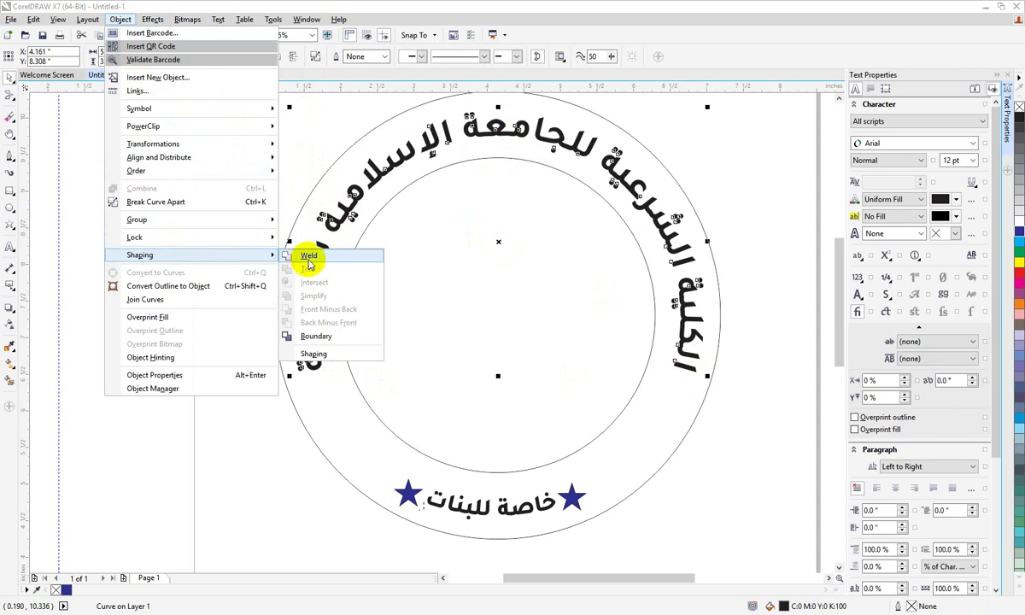
pyautogui.moveTo(147, 246)
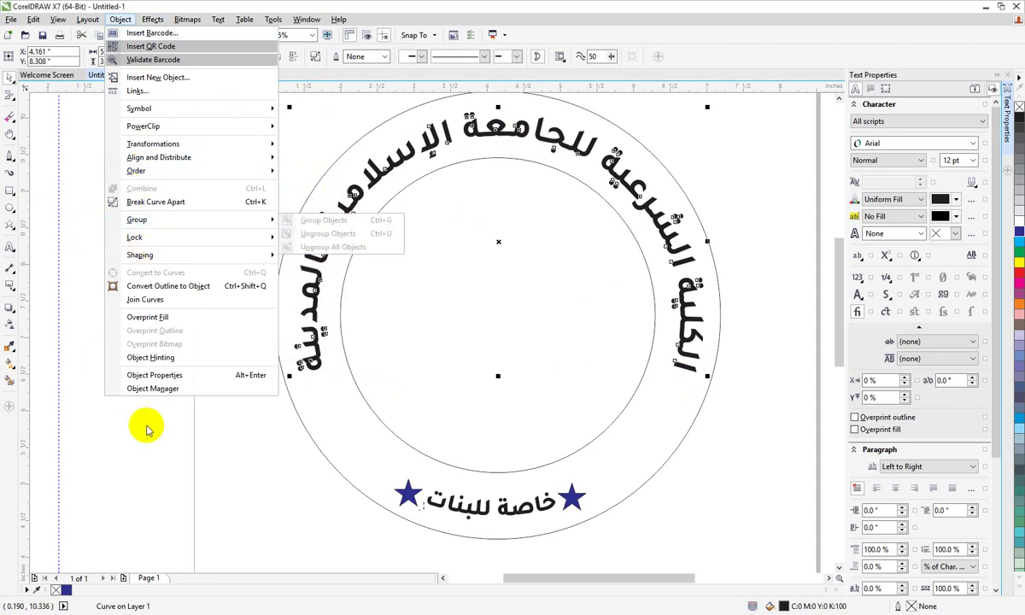
pyautogui.click(193, 423)
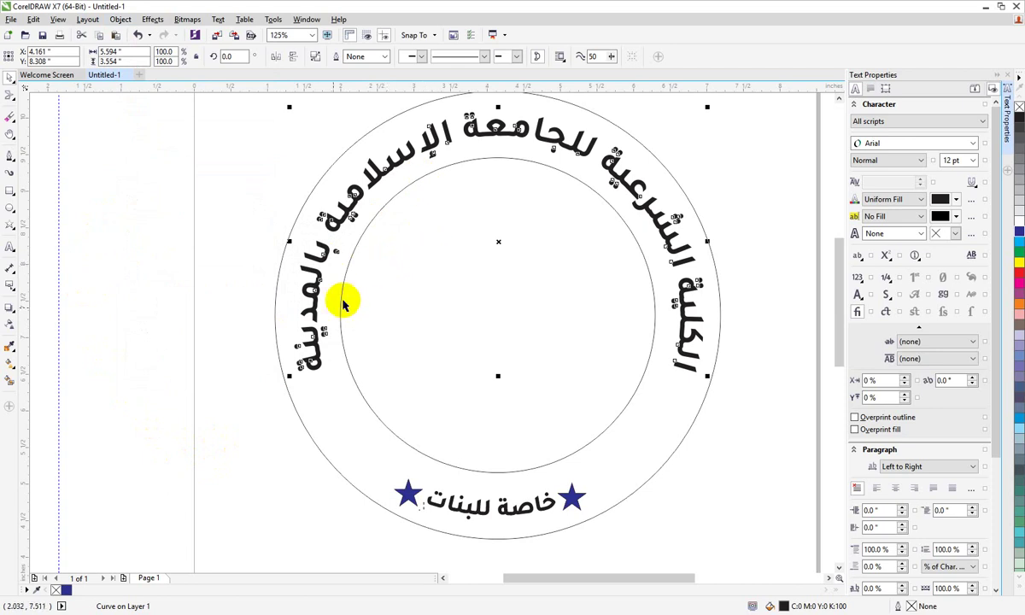
pyautogui.click(345, 451)
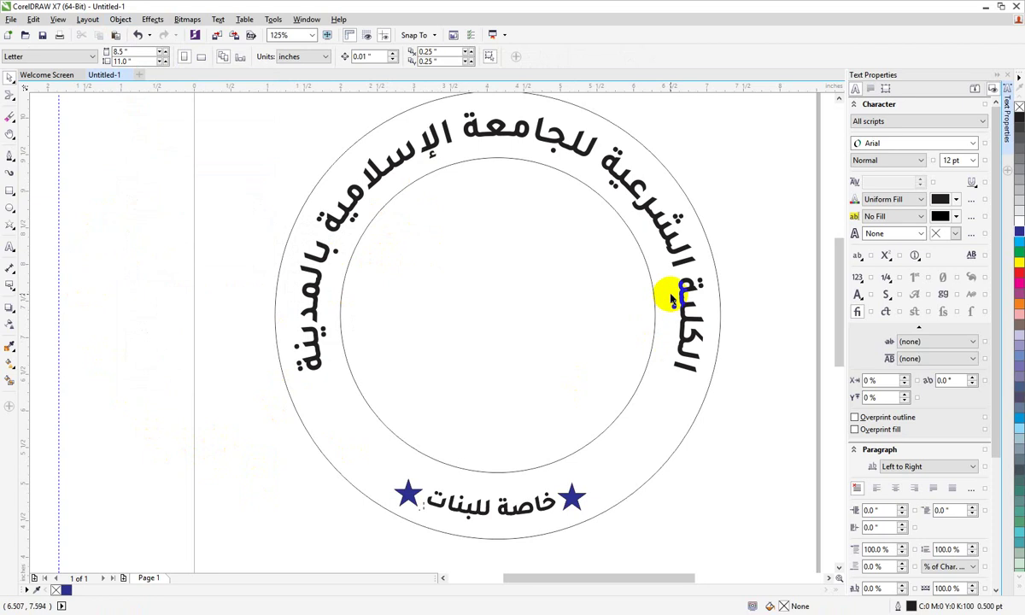